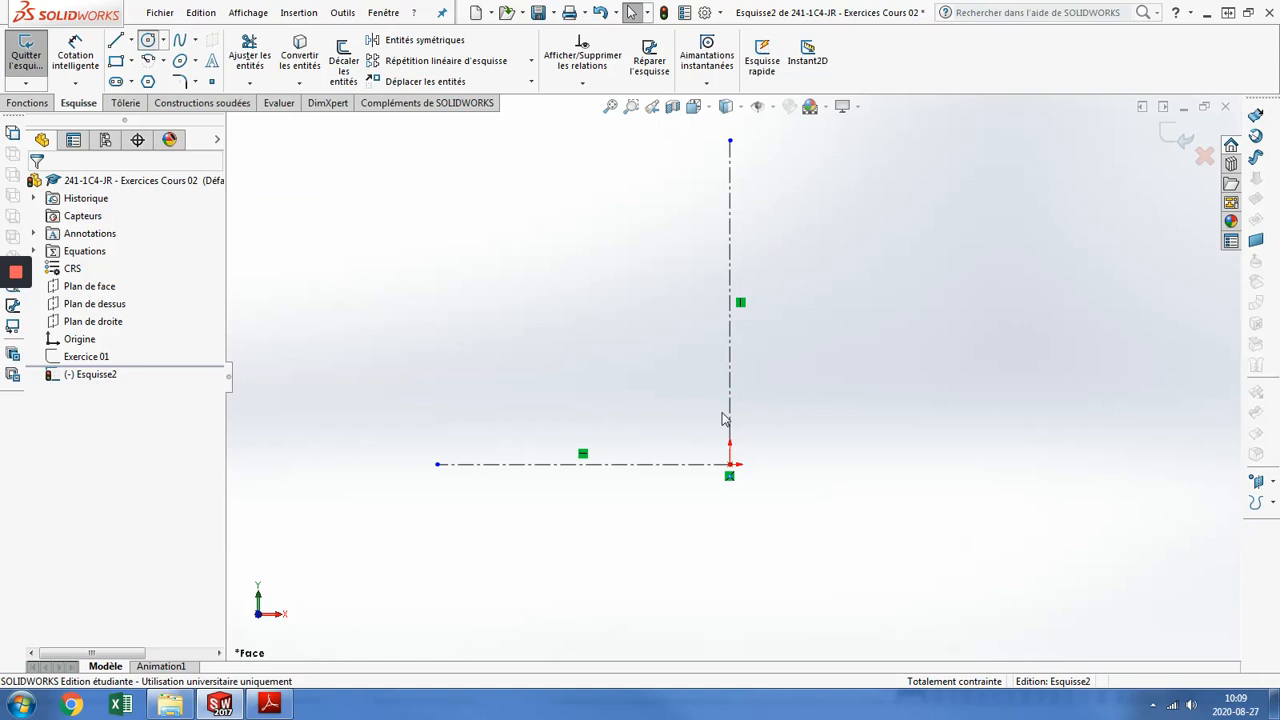
- Draw a circle centred on the origin and dimension its diameter with the expression =4*2
{"action": "left_click", "coordinate": [731, 465]}
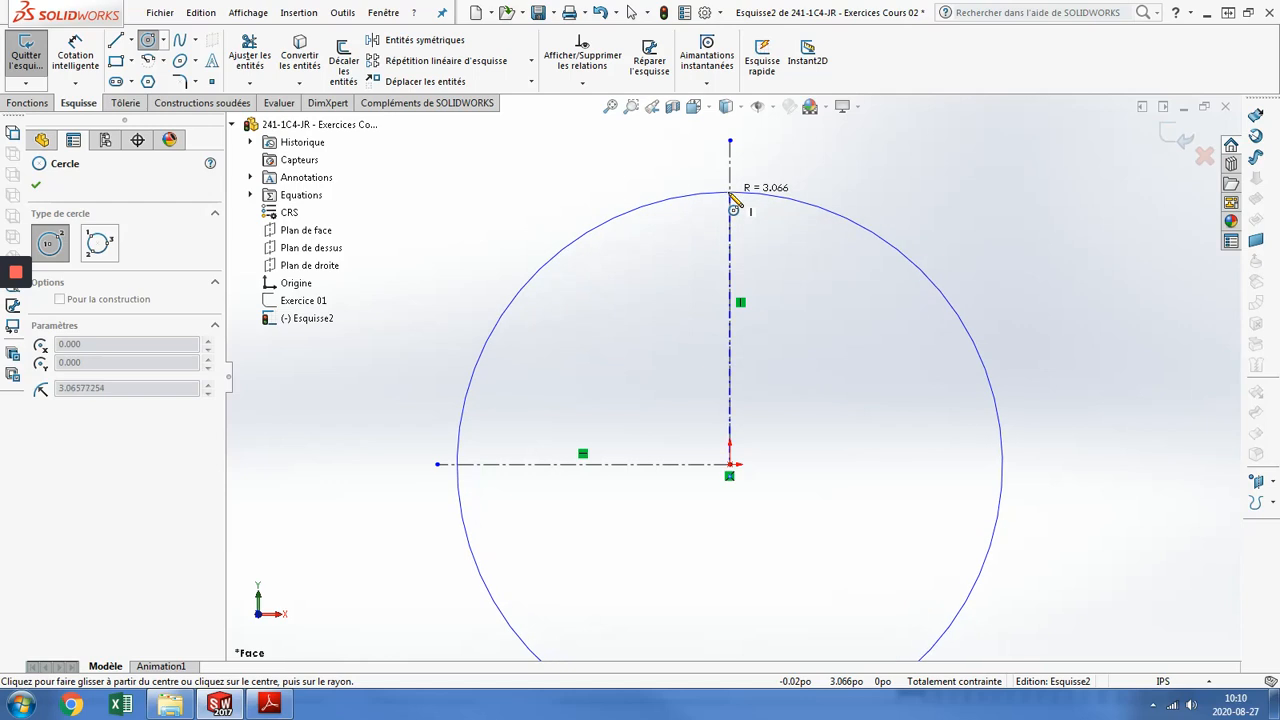
{"action": "left_click", "coordinate": [733, 199]}
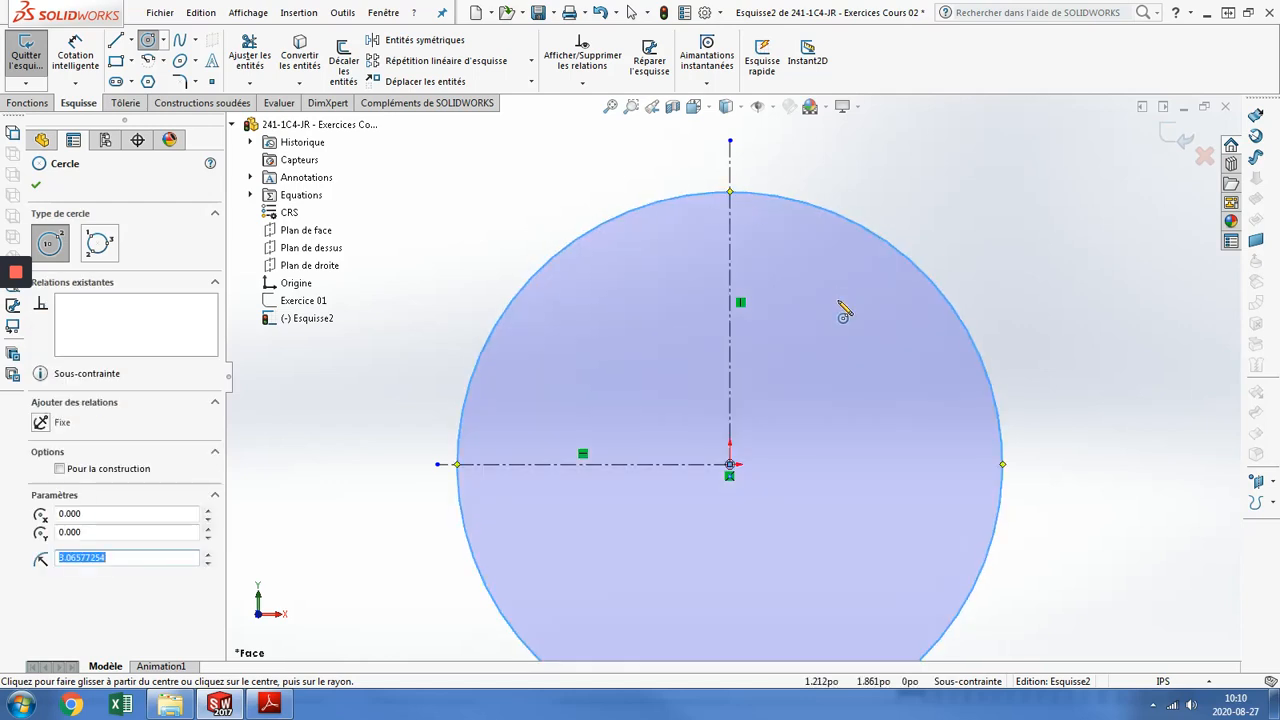
{"action": "left_click", "coordinate": [75, 50]}
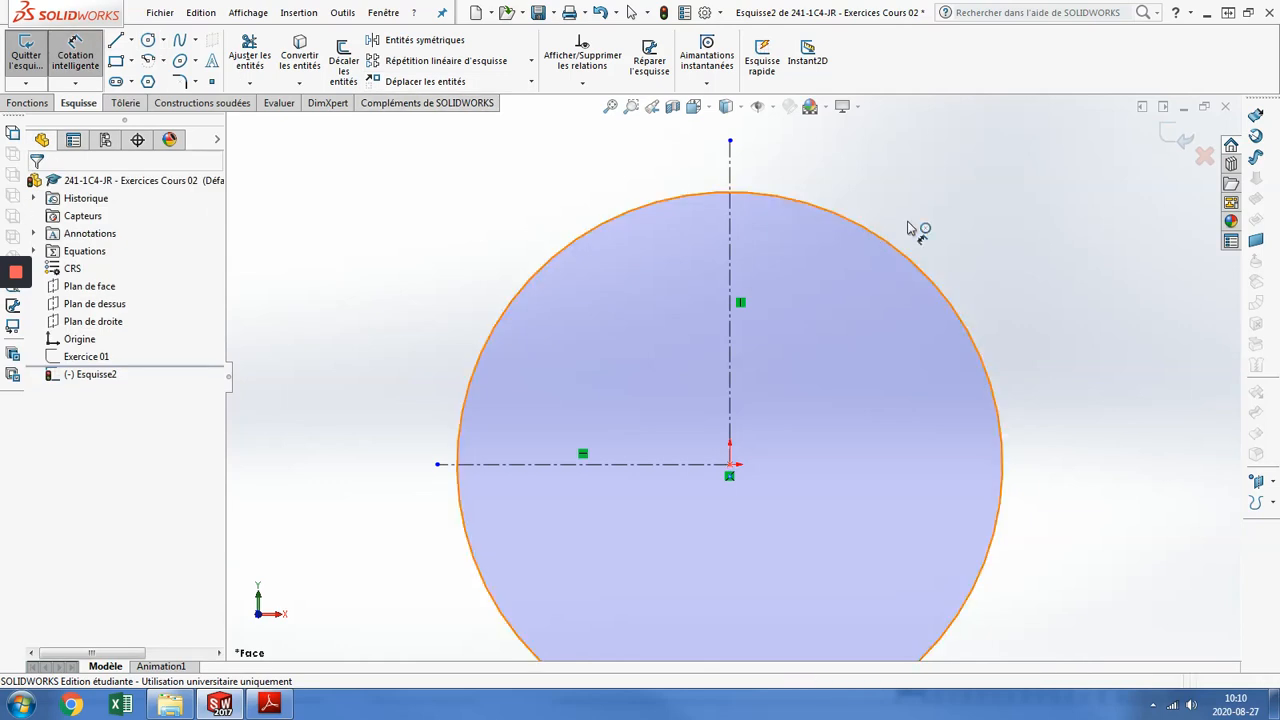
{"action": "left_click", "coordinate": [949, 190]}
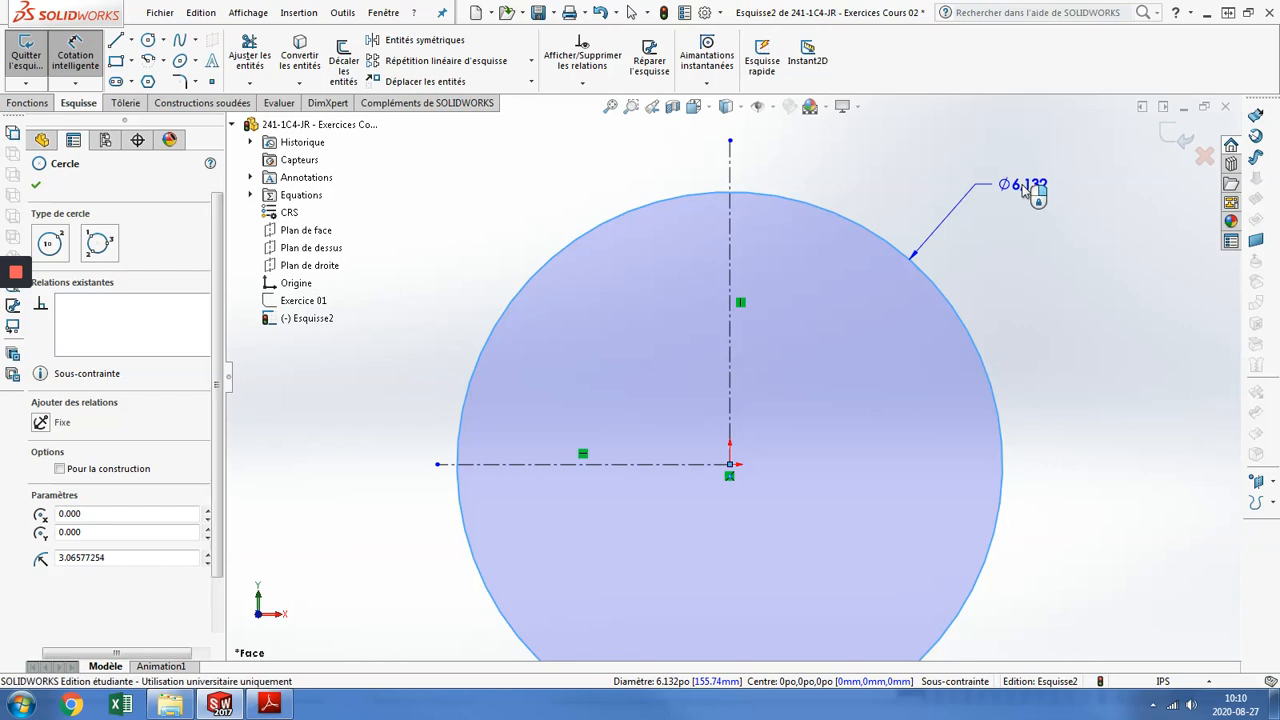
{"action": "left_click", "coordinate": [1022, 190]}
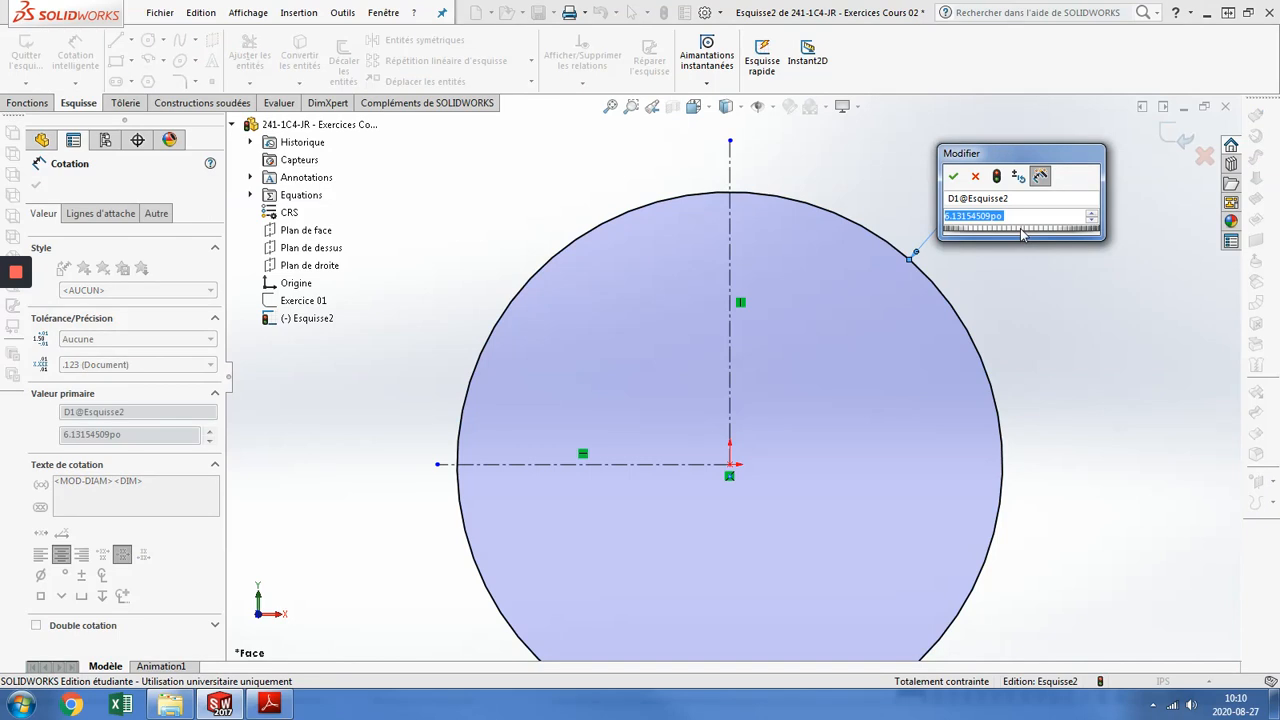
{"action": "type", "text": "="}
{"action": "mouse_move", "coordinate": [1021, 233]}
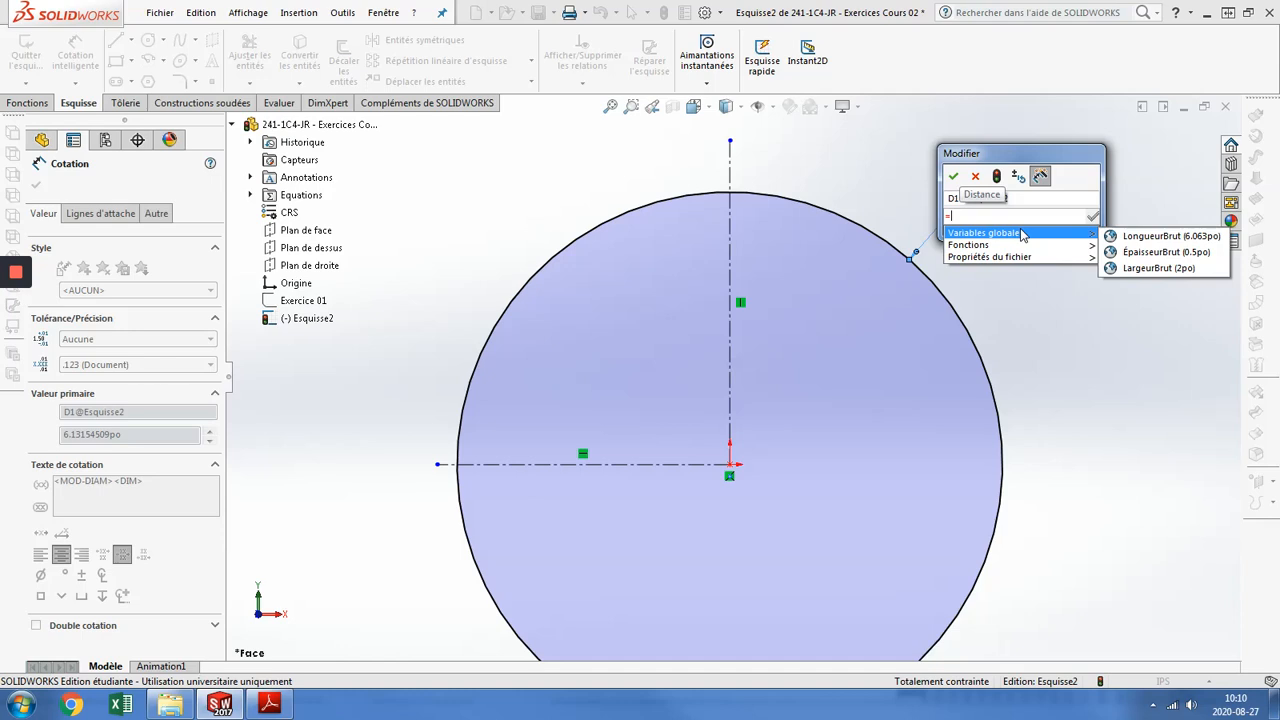
{"action": "type", "text": "4"}
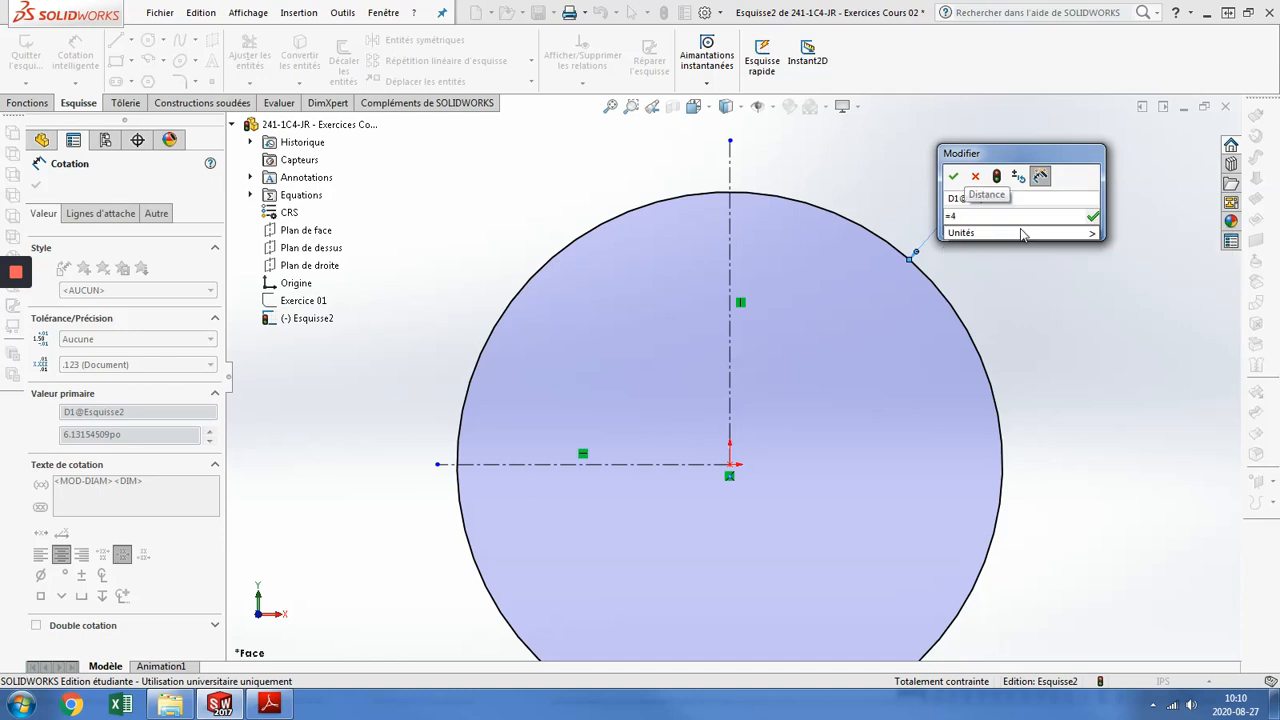
{"action": "type", "text": "*2"}
{"action": "left_click", "coordinate": [956, 177]}
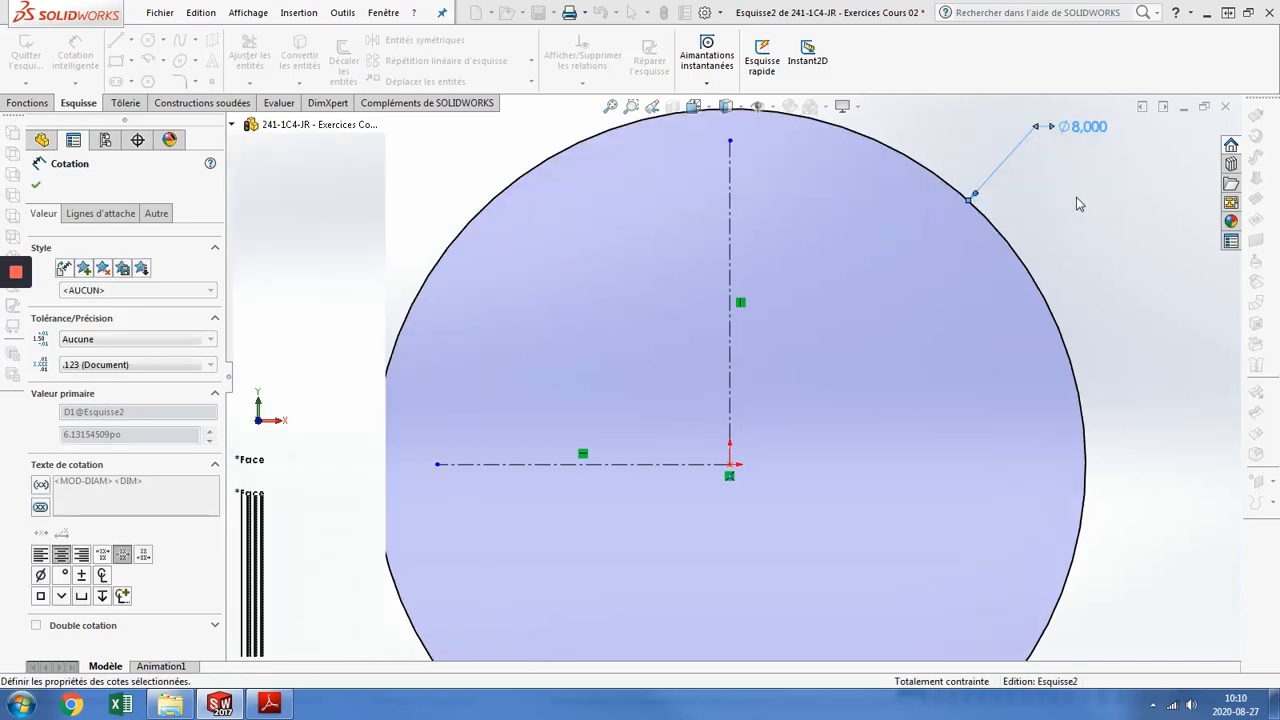
- Extend the free ends of the vertical and horizontal centerlines beyond the 8 in circle
{"action": "scroll", "coordinate": [1048, 238], "scroll_direction": "up", "scroll_amount": 1}
{"action": "scroll", "coordinate": [940, 352], "scroll_direction": "up", "scroll_amount": 1}
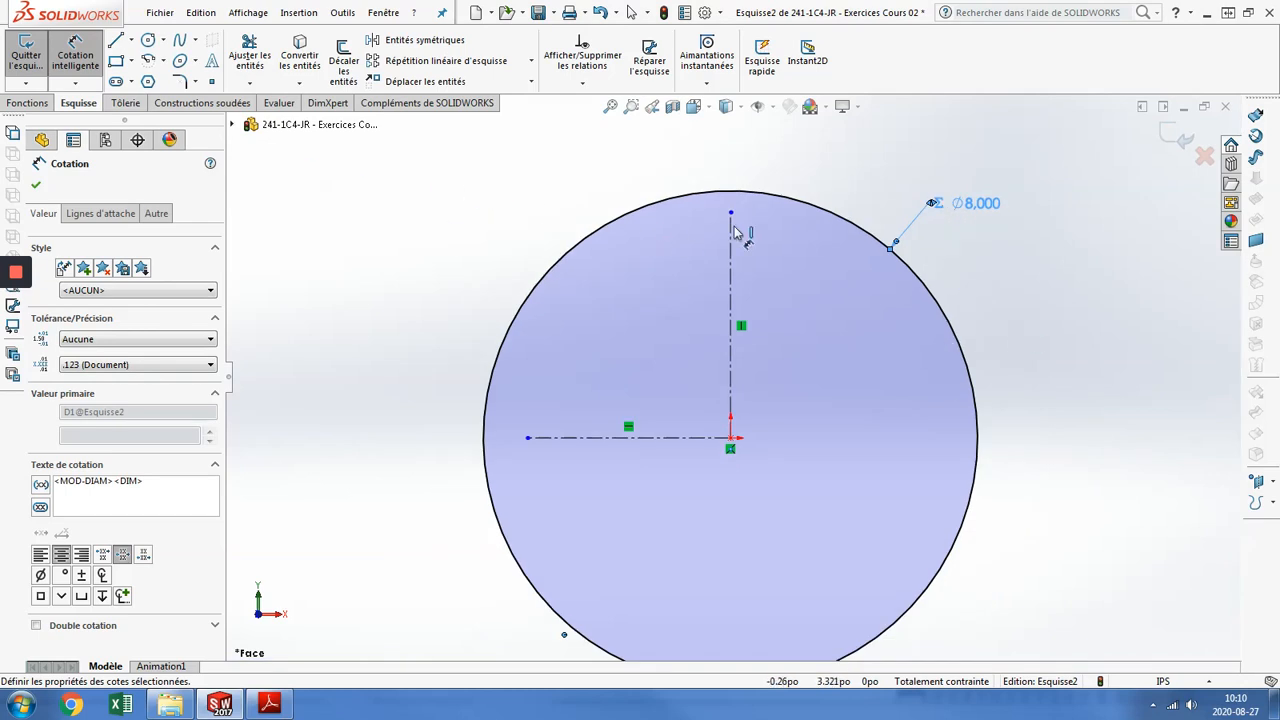
{"action": "key", "text": "Escape"}
{"action": "left_click_drag", "start_coordinate": [733, 173], "coordinate": [730, 165]}
{"action": "left_click_drag", "start_coordinate": [528, 440], "coordinate": [437, 440]}
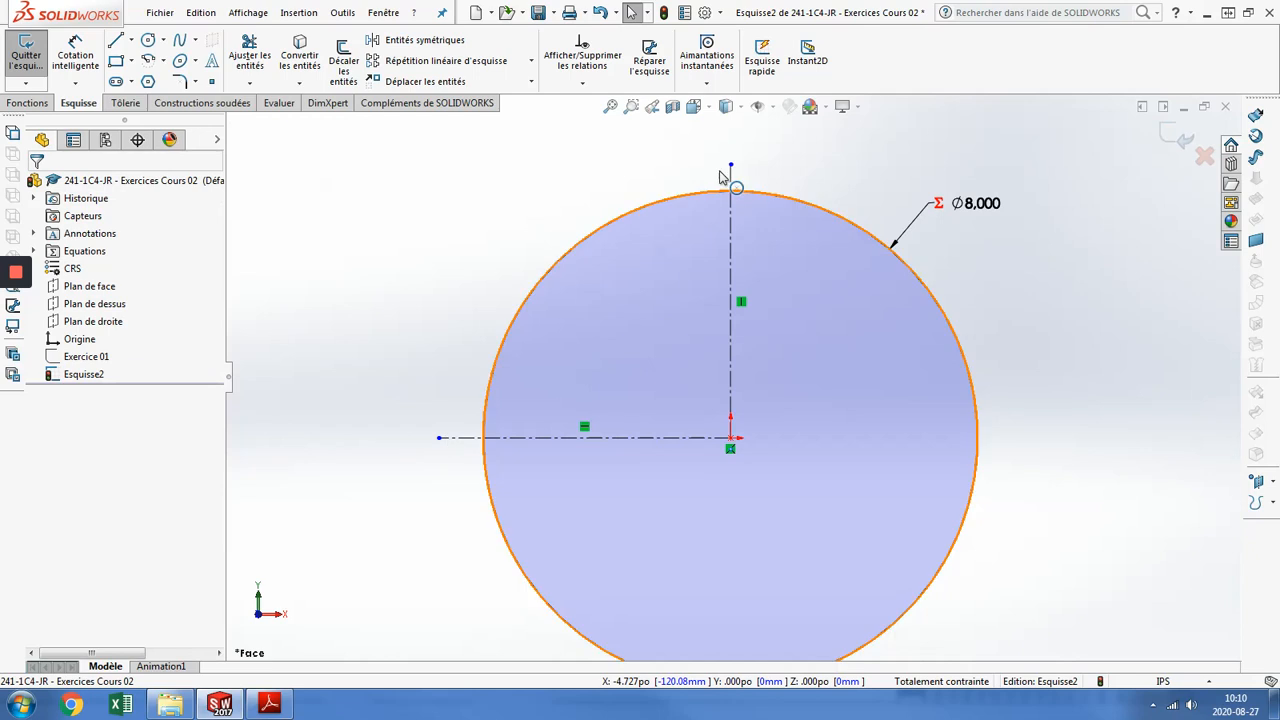
- Draw a smaller circle with a radius of about 2.4 in, concentric with the first one at the origin
{"action": "left_click", "coordinate": [148, 40]}
{"action": "left_click", "coordinate": [731, 438]}
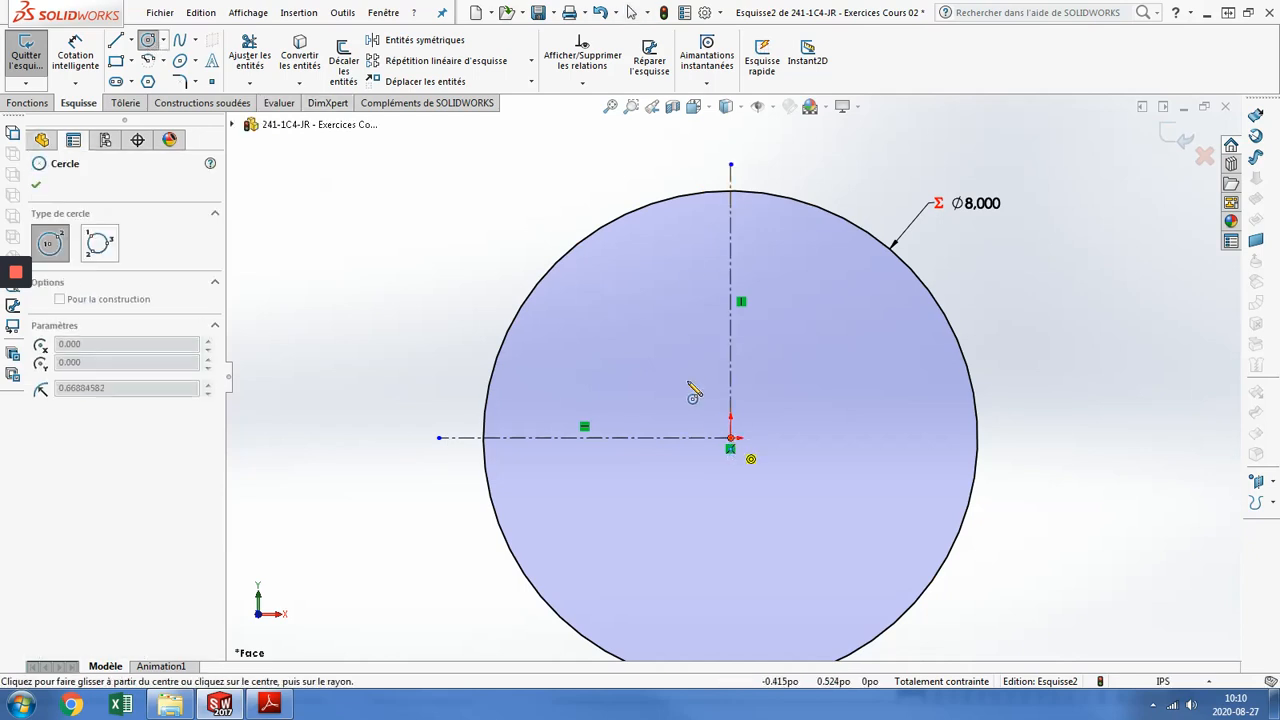
{"action": "left_click", "coordinate": [634, 328]}
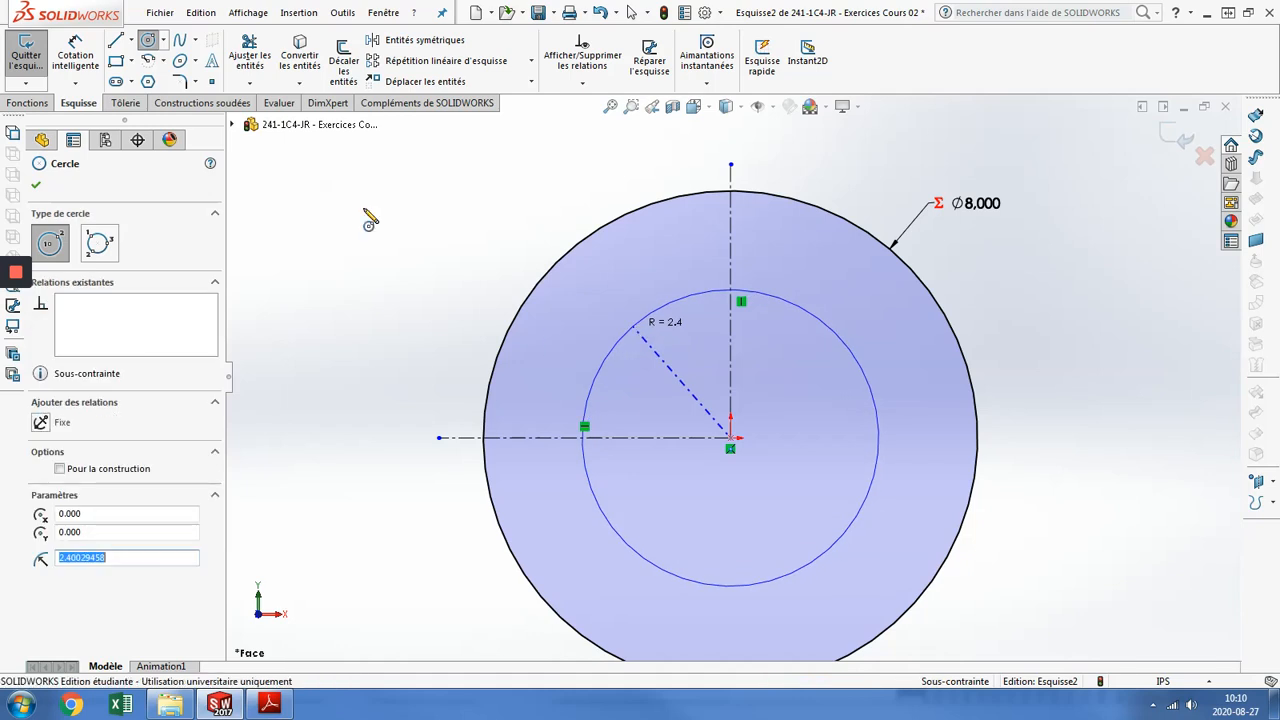
{"action": "key", "text": "Escape"}
- Dimension the inner circle's diameter with the expression =2.25*2
{"action": "left_click", "coordinate": [75, 54]}
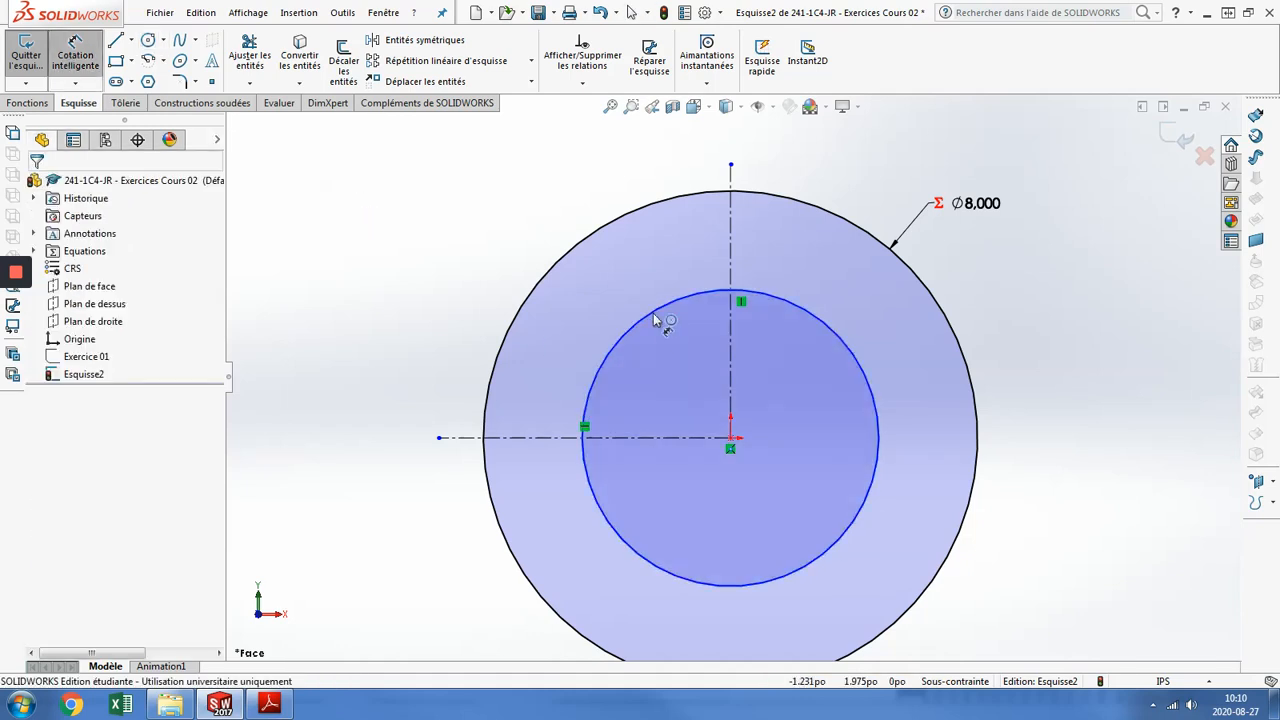
{"action": "left_click", "coordinate": [430, 251]}
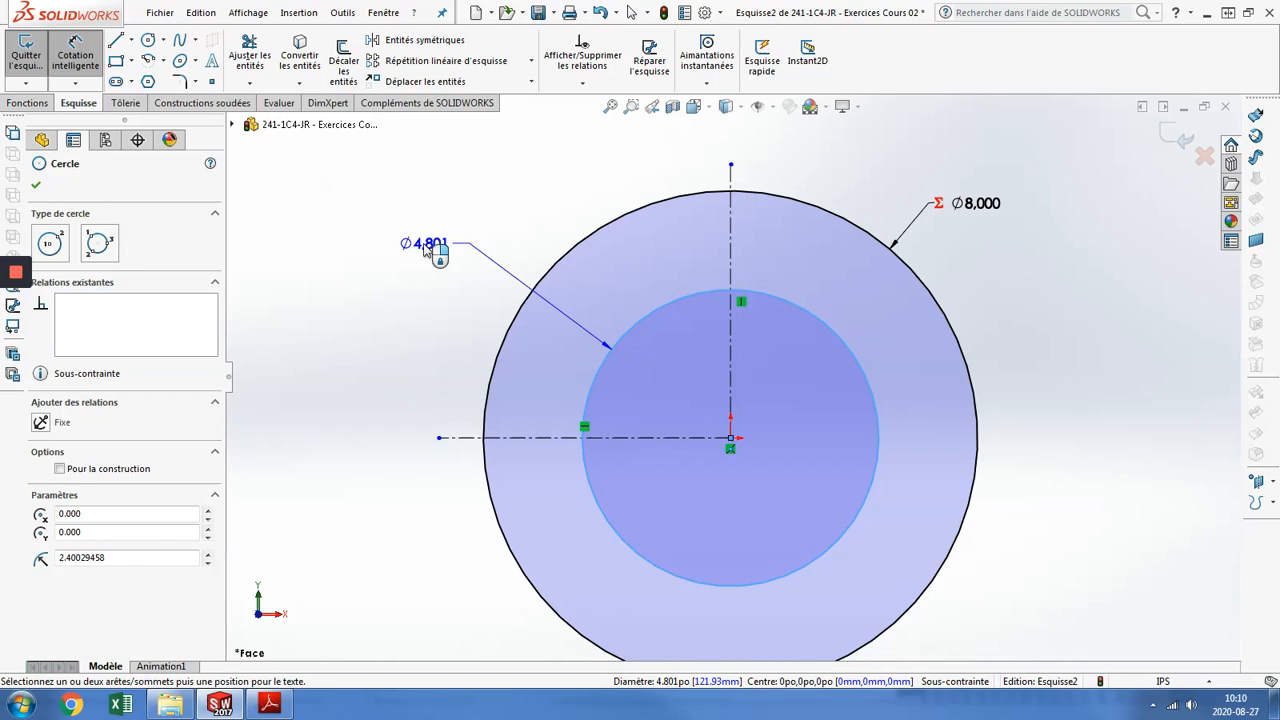
{"action": "left_click", "coordinate": [383, 263]}
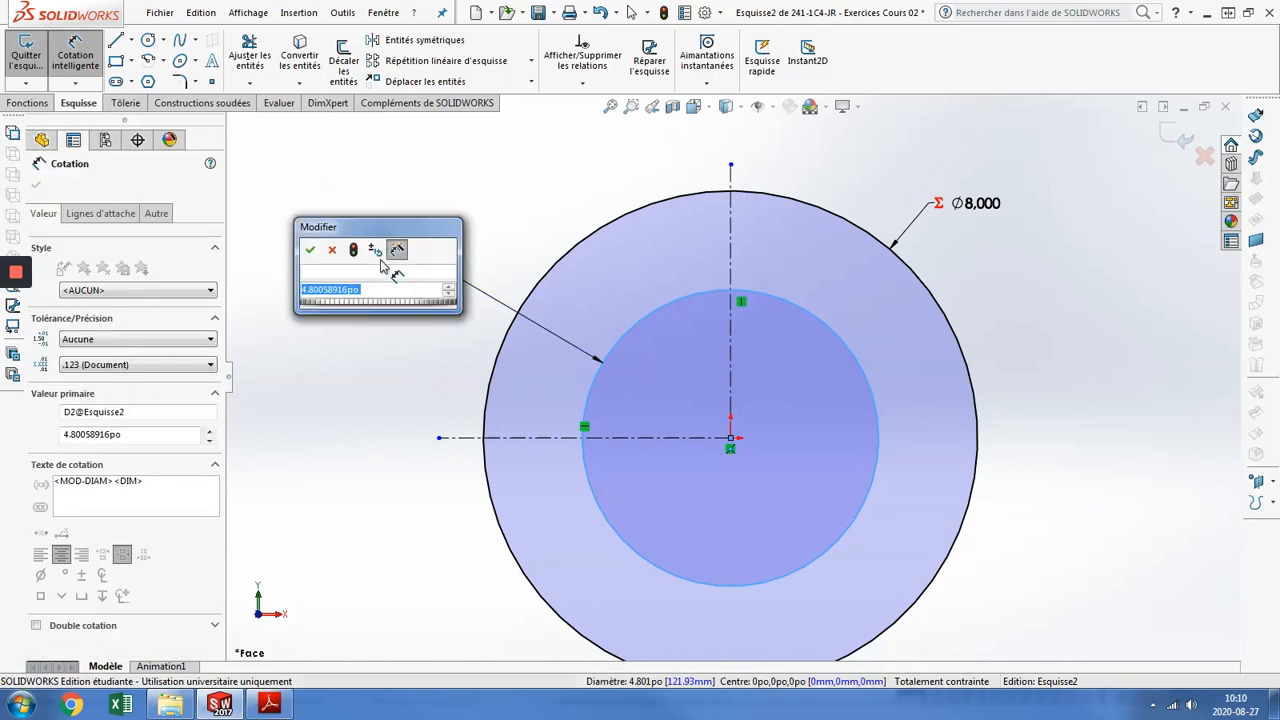
{"action": "type", "text": "=2.25*2"}
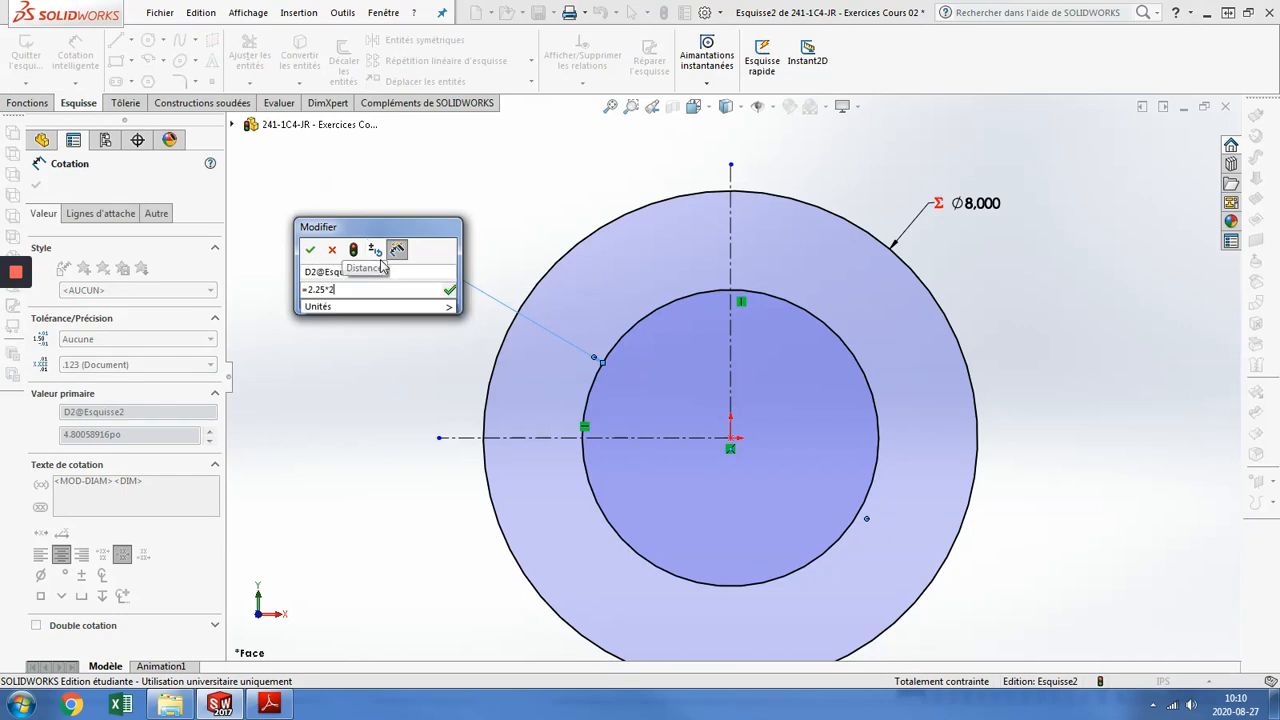
{"action": "key", "text": "Return"}
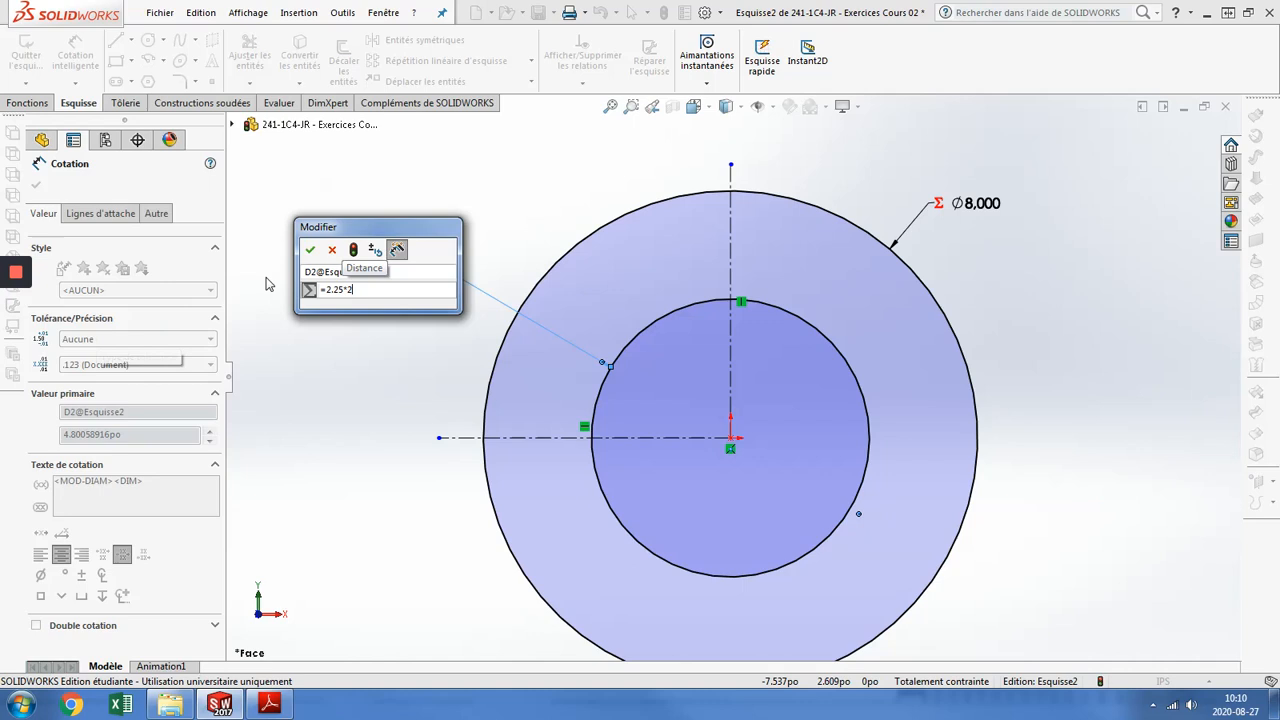
{"action": "left_click", "coordinate": [316, 251]}
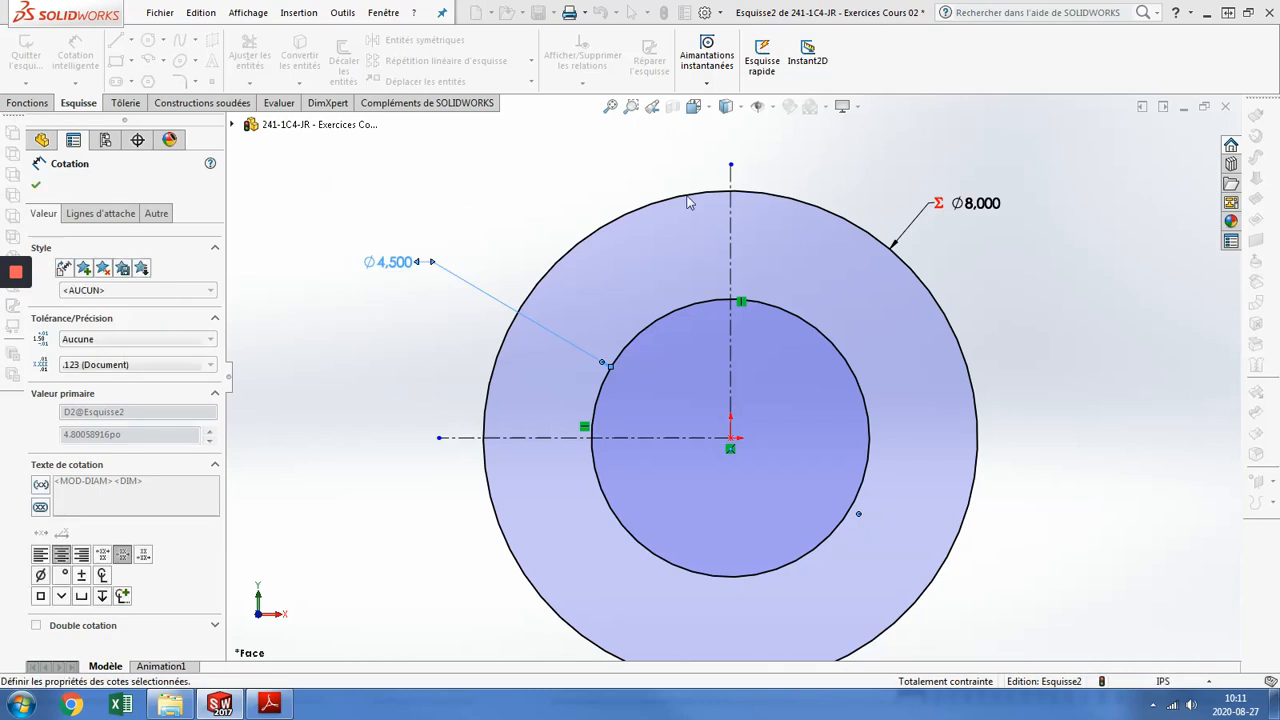
{"action": "key", "text": "Escape"}
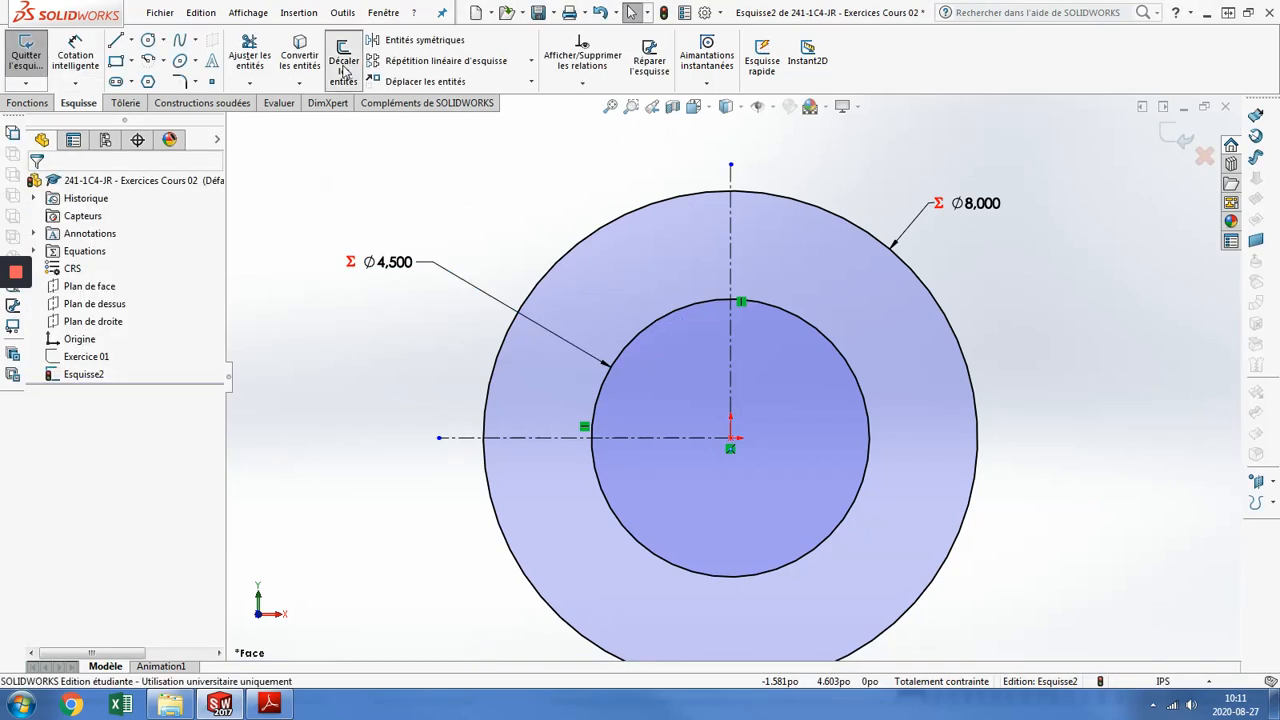
- Offset the vertical centerline 0.75 in to the left with the direction reversed, and place its dimension above the outer circle
{"action": "left_click", "coordinate": [343, 68]}
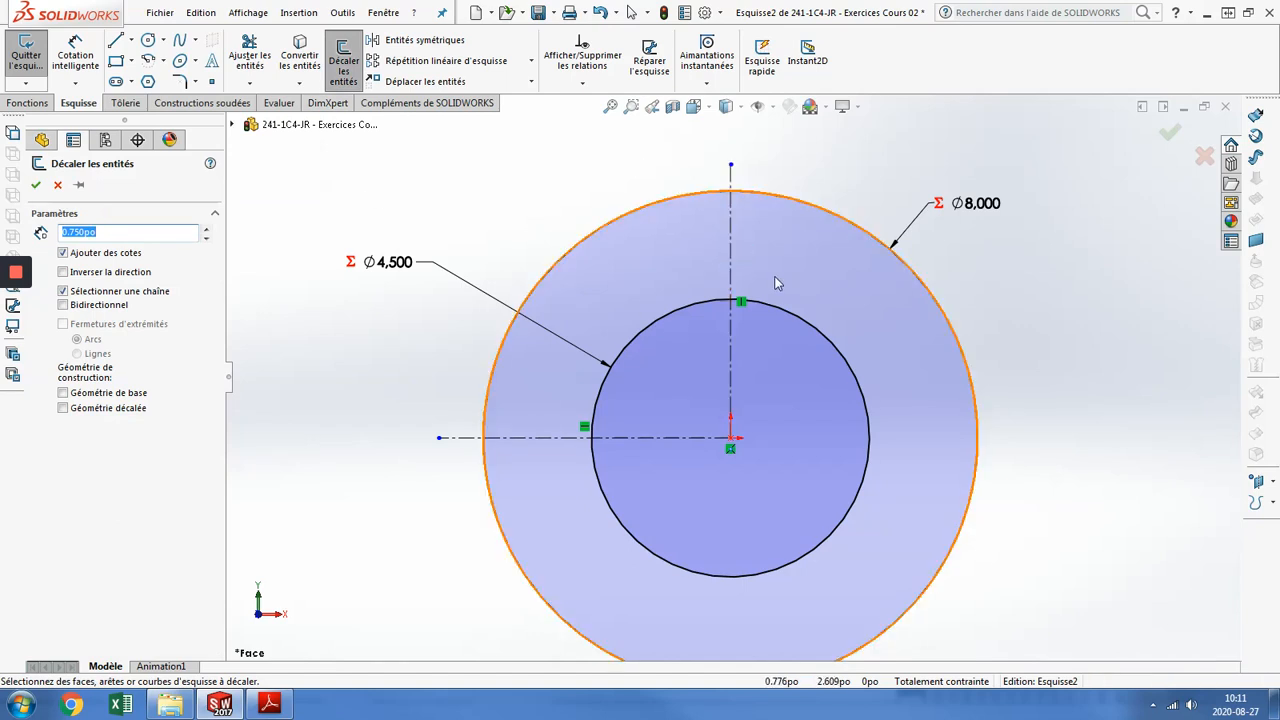
{"action": "left_click", "coordinate": [731, 252]}
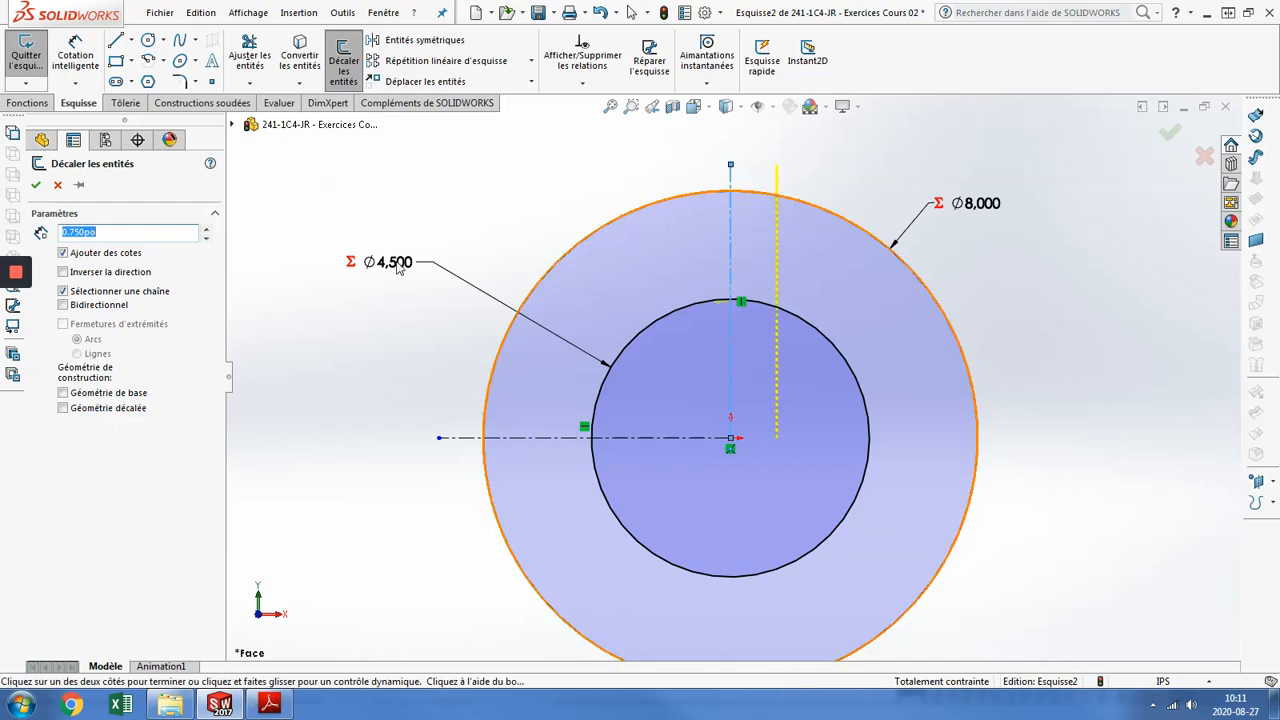
{"action": "left_click", "coordinate": [129, 272]}
{"action": "left_click", "coordinate": [35, 187]}
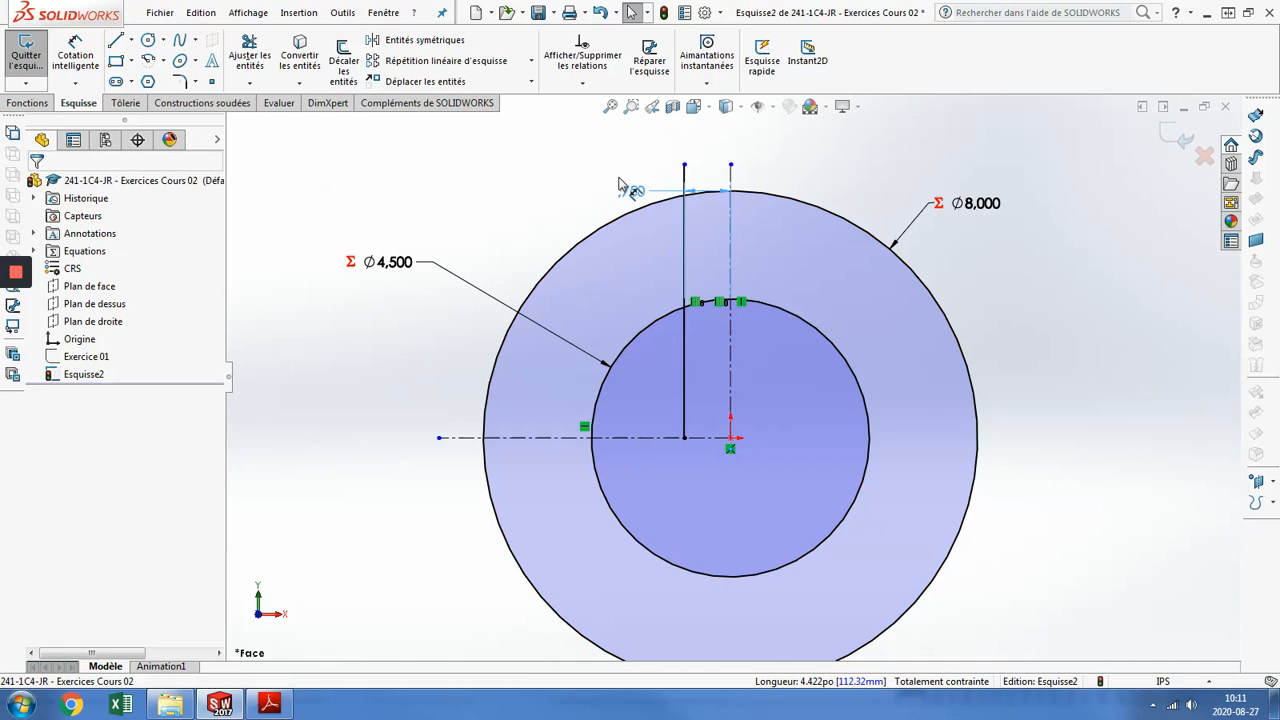
{"action": "left_click_drag", "start_coordinate": [588, 168], "coordinate": [577, 149]}
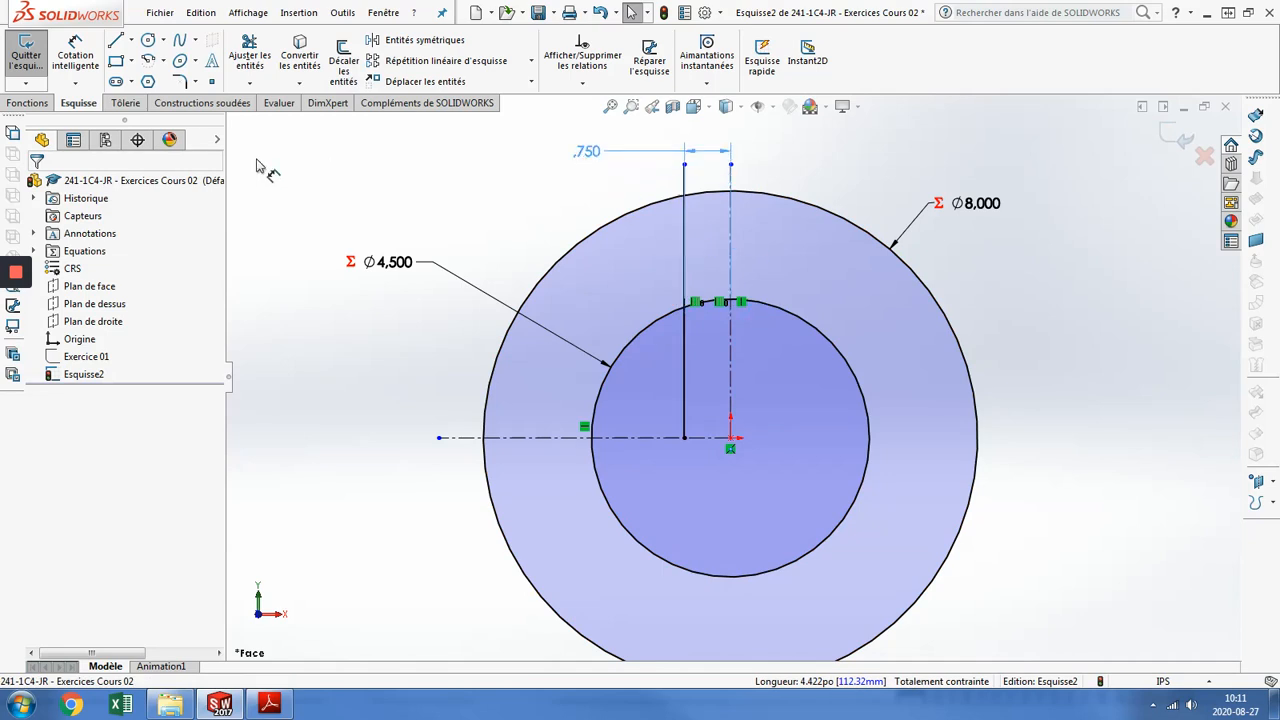
- Offset the horizontal centerline 0.75 in upward and place its dimension outside the outer circle on the left
{"action": "left_click", "coordinate": [343, 60]}
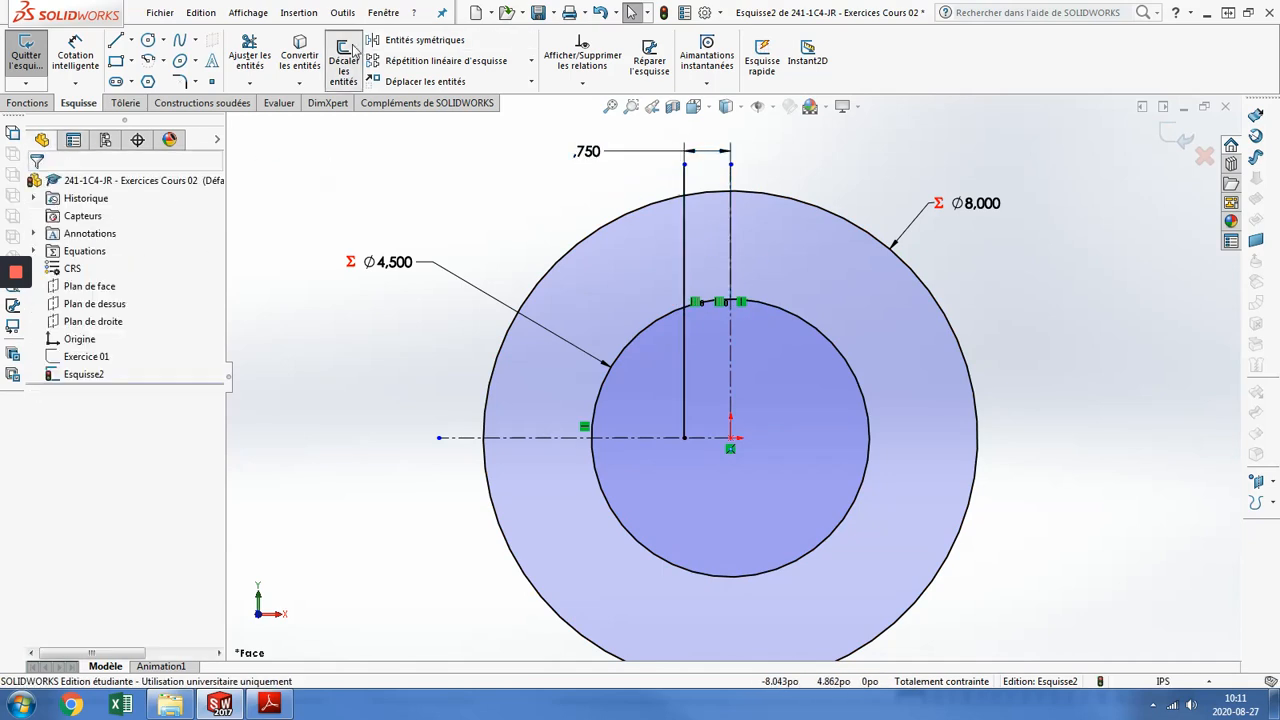
{"action": "left_click", "coordinate": [543, 441]}
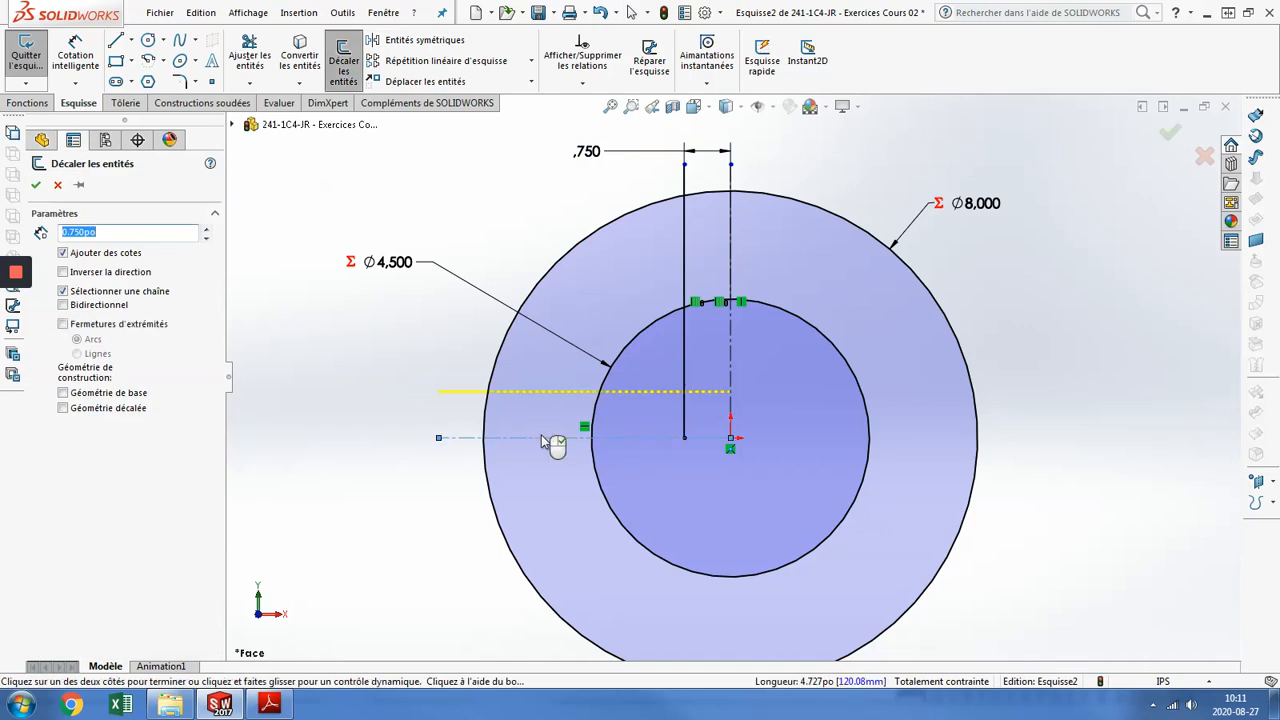
{"action": "left_click", "coordinate": [35, 186]}
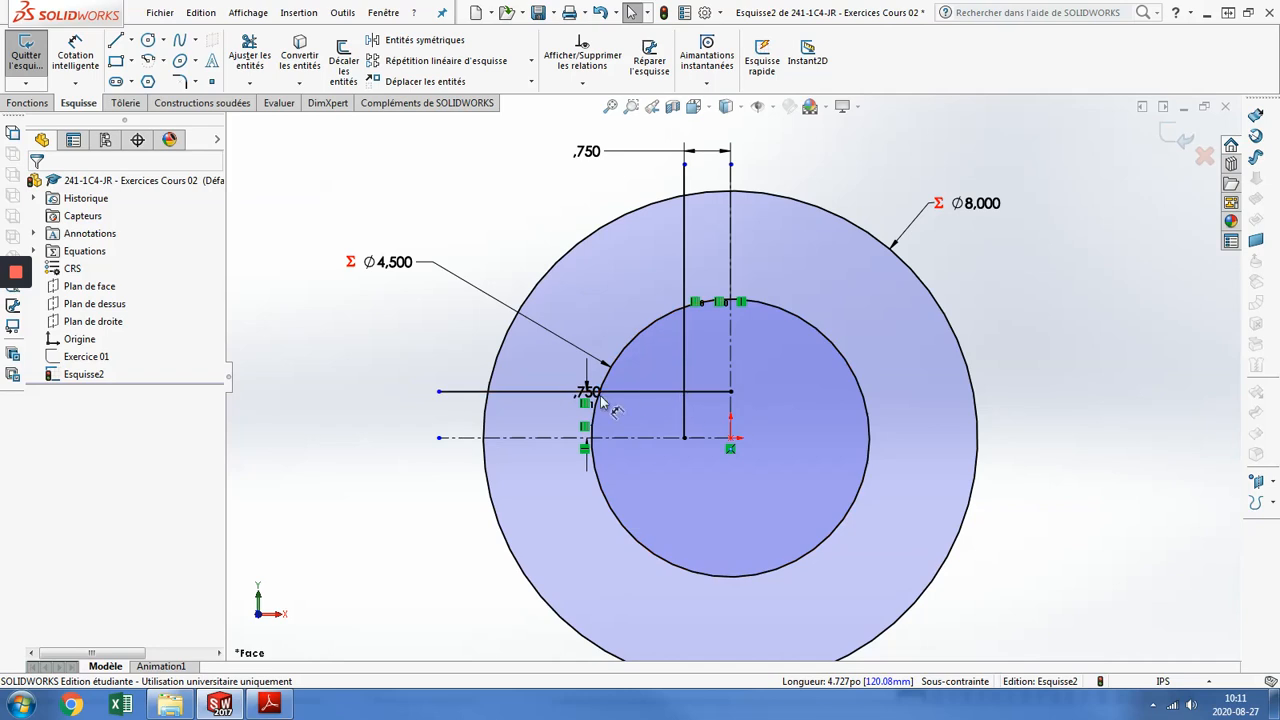
{"action": "left_click_drag", "start_coordinate": [588, 390], "coordinate": [397, 498]}
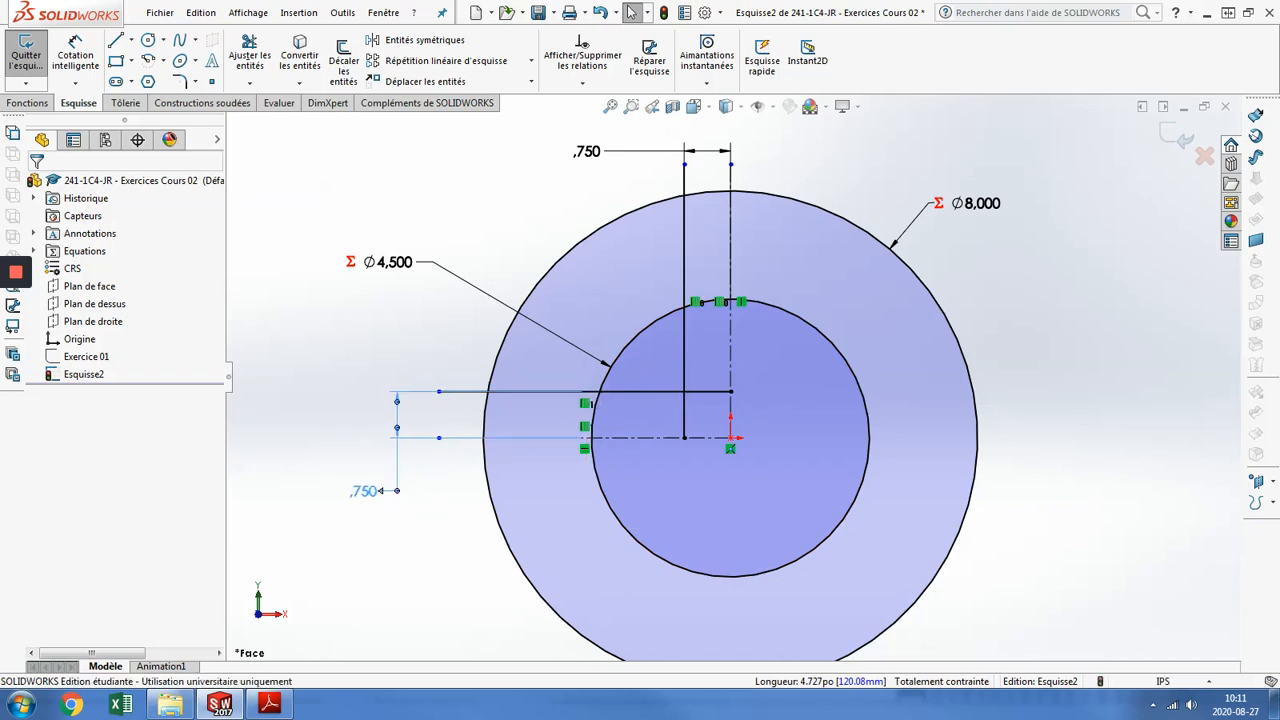
- Trim both circles down to their upper-left quarter arcs between the two centerlines
{"action": "left_click", "coordinate": [251, 48]}
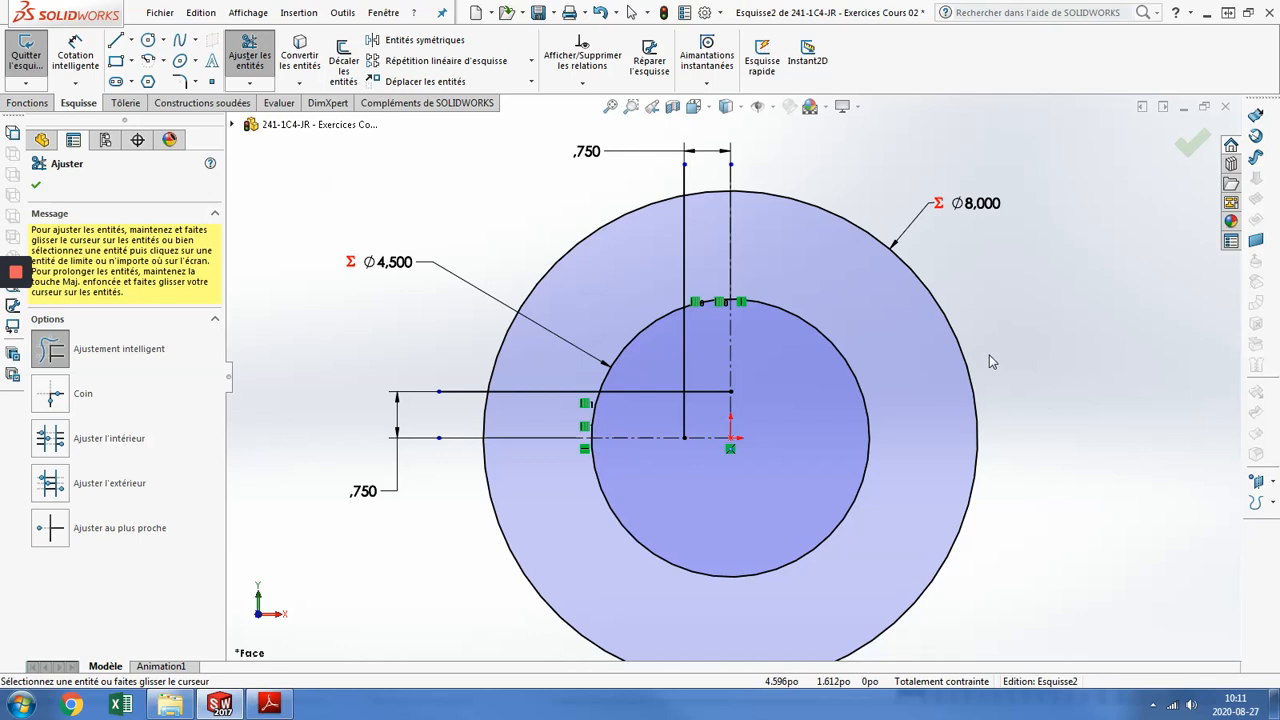
{"action": "left_click_drag", "start_coordinate": [1015, 335], "coordinate": [878, 410]}
{"action": "left_click_drag", "start_coordinate": [827, 445], "coordinate": [697, 236]}
{"action": "scroll", "coordinate": [660, 230], "scroll_direction": "down", "scroll_amount": 2}
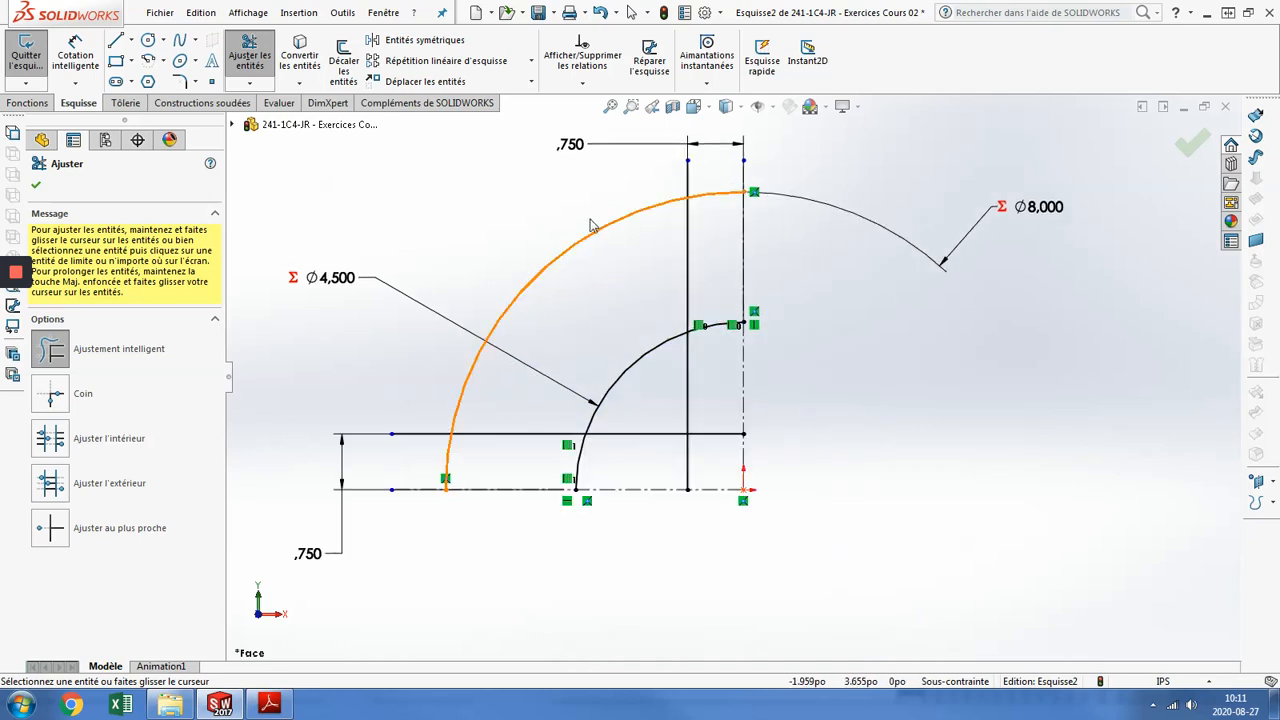
- Trim the outer arc between the two offset lines and the line ends projecting beyond the outer circle
{"action": "mouse_move", "coordinate": [770, 172]}
{"action": "left_mouse_down"}
{"action": "mouse_move", "coordinate": [665, 185]}
{"action": "mouse_move", "coordinate": [643, 243]}
{"action": "left_mouse_up"}
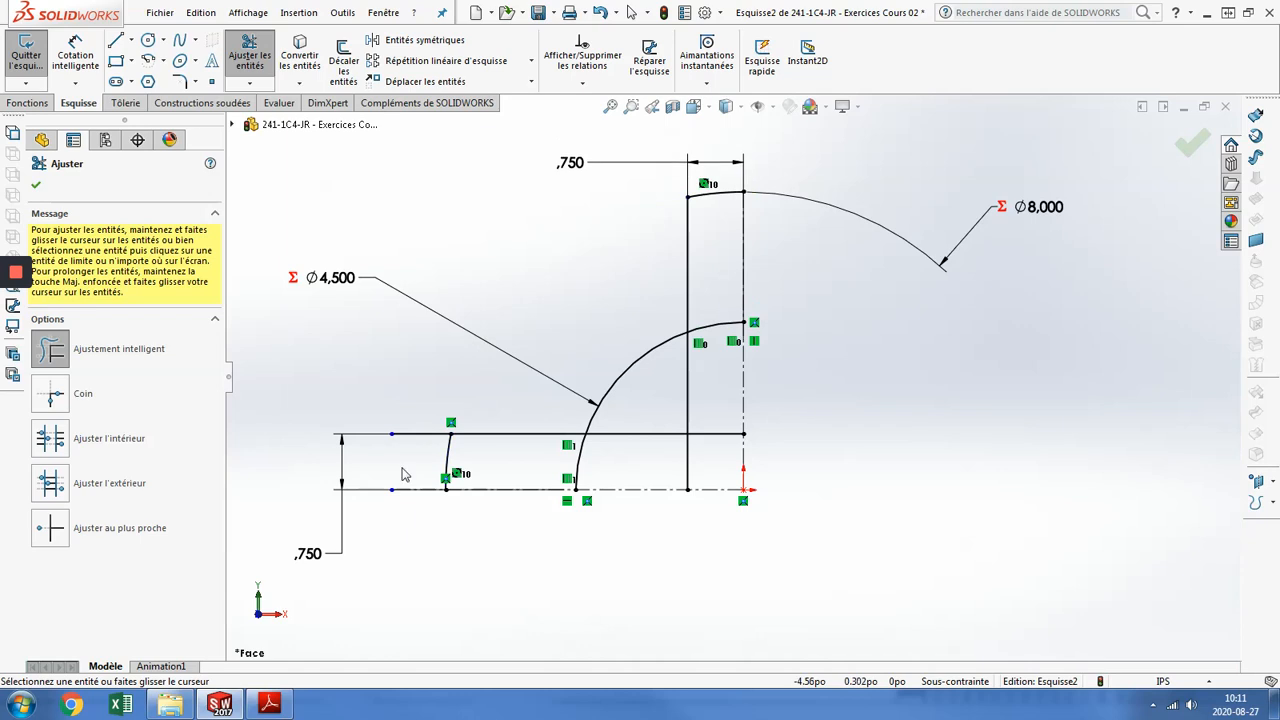
{"action": "mouse_move", "coordinate": [420, 422]}
{"action": "left_mouse_down"}
{"action": "mouse_move", "coordinate": [411, 517]}
{"action": "mouse_move", "coordinate": [411, 488]}
{"action": "left_mouse_up"}
{"action": "scroll", "coordinate": [610, 450], "scroll_direction": "down", "scroll_amount": 3}
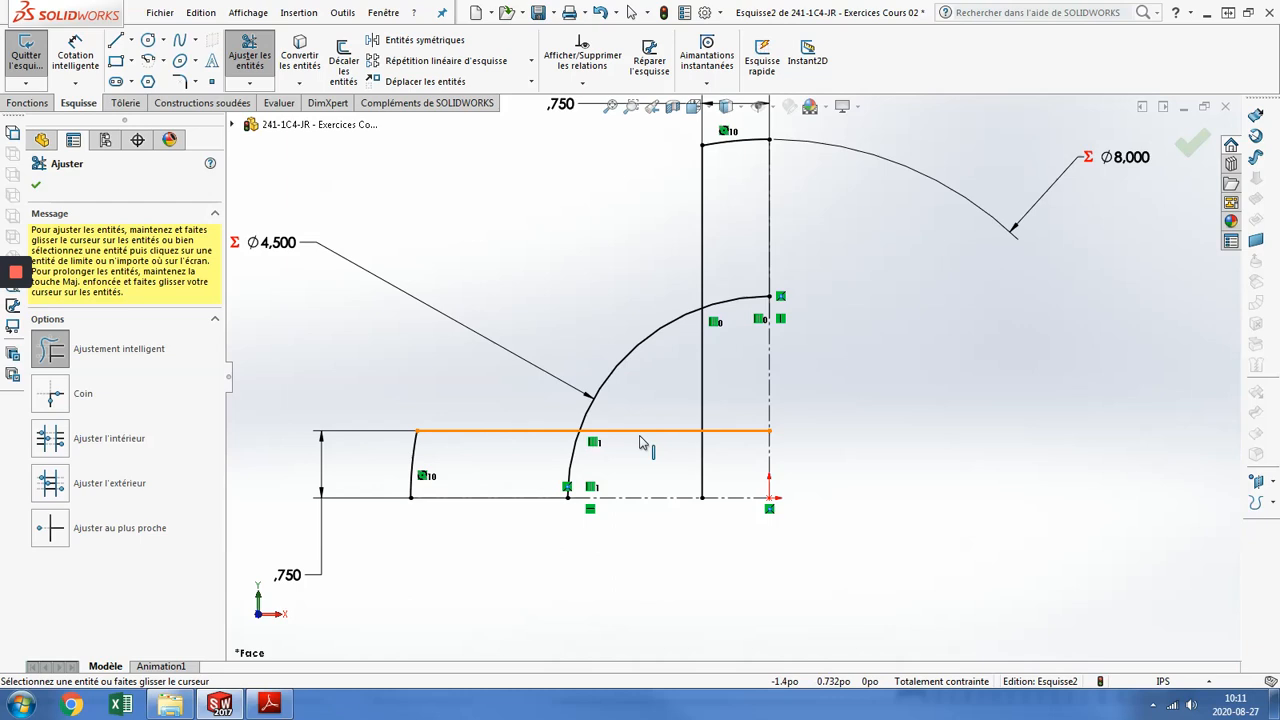
- Try to trim the inner arc's two end pieces and the portions of the offset lines inside that arc
{"action": "mouse_move", "coordinate": [794, 217]}
{"action": "left_mouse_down"}
{"action": "mouse_move", "coordinate": [738, 332]}
{"action": "mouse_move", "coordinate": [760, 397]}
{"action": "mouse_move", "coordinate": [694, 457]}
{"action": "mouse_move", "coordinate": [680, 421]}
{"action": "mouse_move", "coordinate": [537, 463]}
{"action": "mouse_move", "coordinate": [545, 455]}
{"action": "left_mouse_up"}
{"action": "scroll", "coordinate": [717, 337], "scroll_direction": "up", "scroll_amount": 3}
{"action": "key", "text": "Escape"}
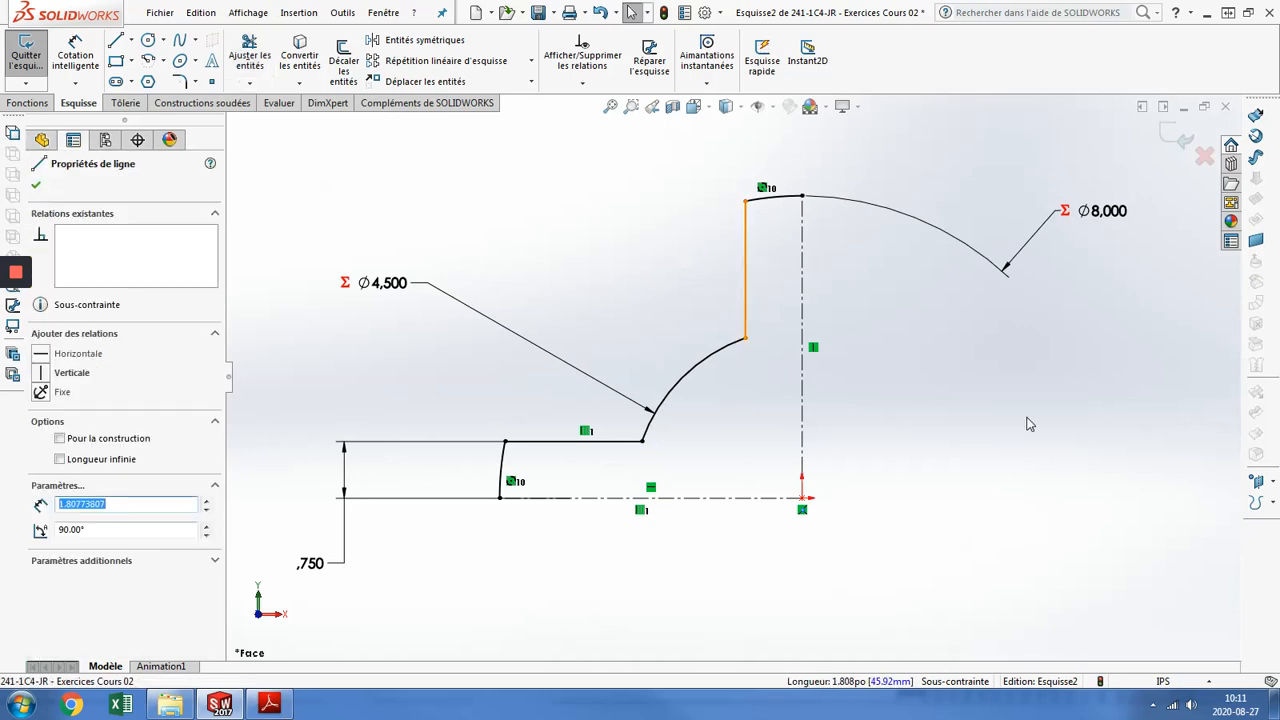
{"action": "key", "text": "Escape"}
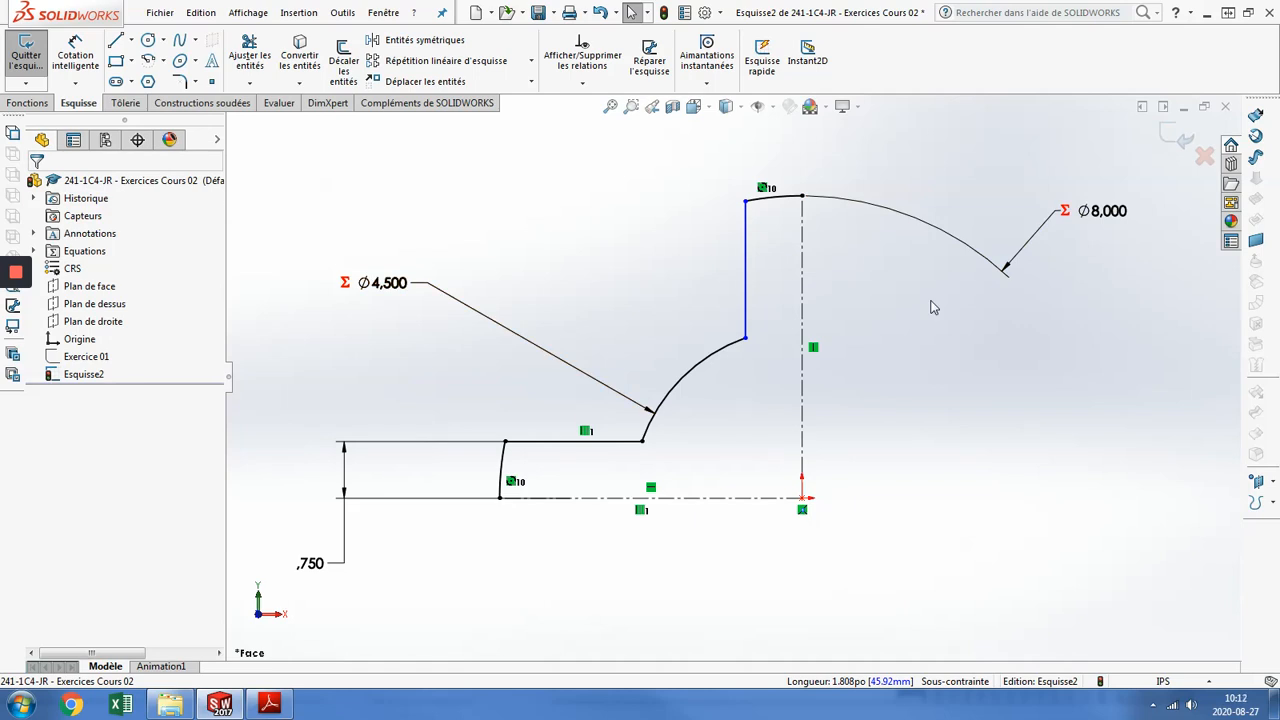
- Undo the last trims of the inner arc and the two offset lines
{"action": "key", "text": "ctrl+z"}
{"action": "key", "text": "ctrl+z"}
{"action": "key", "text": "ctrl+z"}
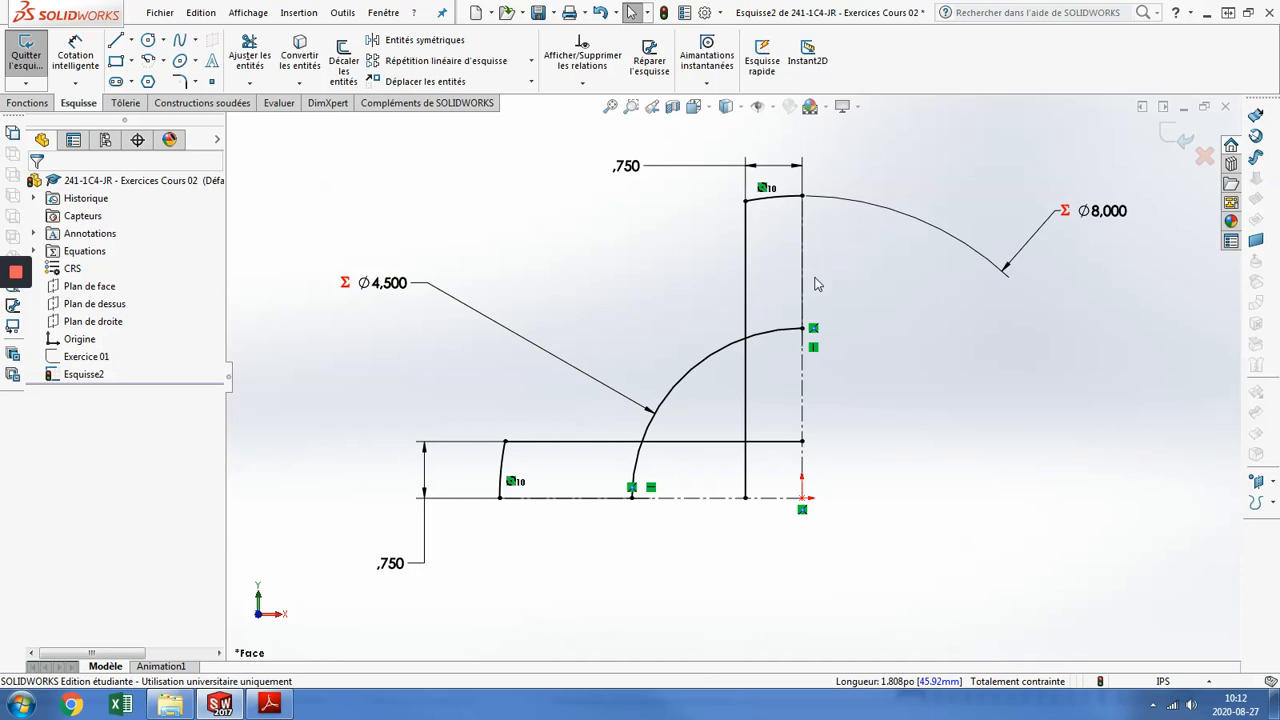
- Trim the end piece of the inner arc below the horizontal offset line
{"action": "left_click", "coordinate": [250, 55]}
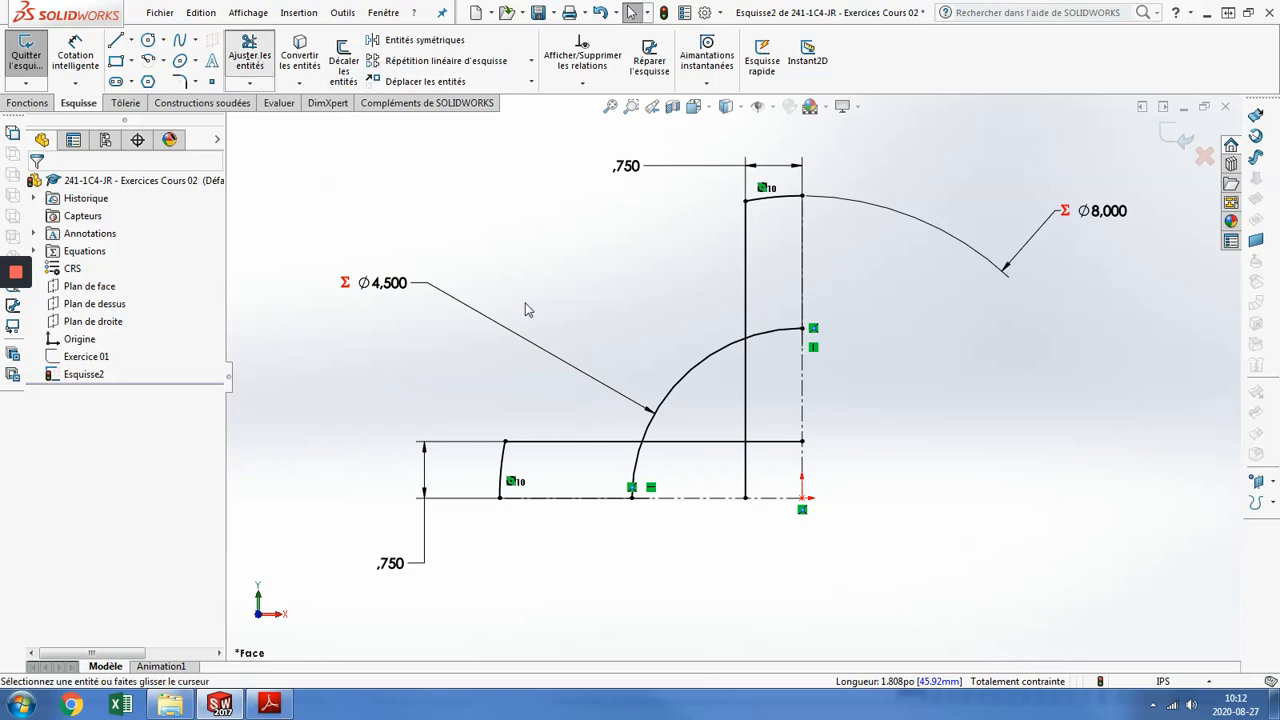
{"action": "scroll", "coordinate": [720, 465], "scroll_direction": "down", "scroll_amount": 2}
{"action": "left_click_drag", "start_coordinate": [591, 480], "coordinate": [676, 480]}
- Try to trim the portion of the horizontal offset line inside the inner arc
{"action": "mouse_move", "coordinate": [686, 437]}
{"action": "left_mouse_down"}
{"action": "mouse_move", "coordinate": [783, 477]}
{"action": "mouse_move", "coordinate": [782, 414]}
{"action": "mouse_move", "coordinate": [822, 275]}
{"action": "left_mouse_up"}
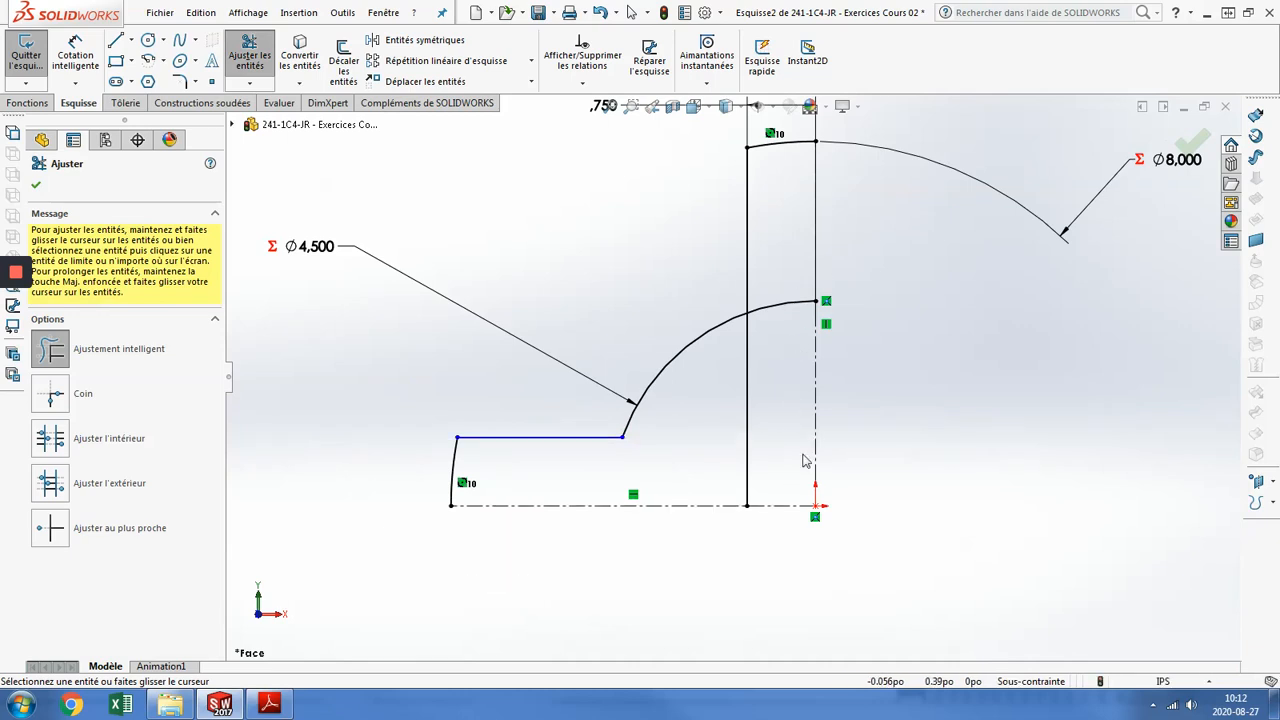
{"action": "key", "text": "Escape"}
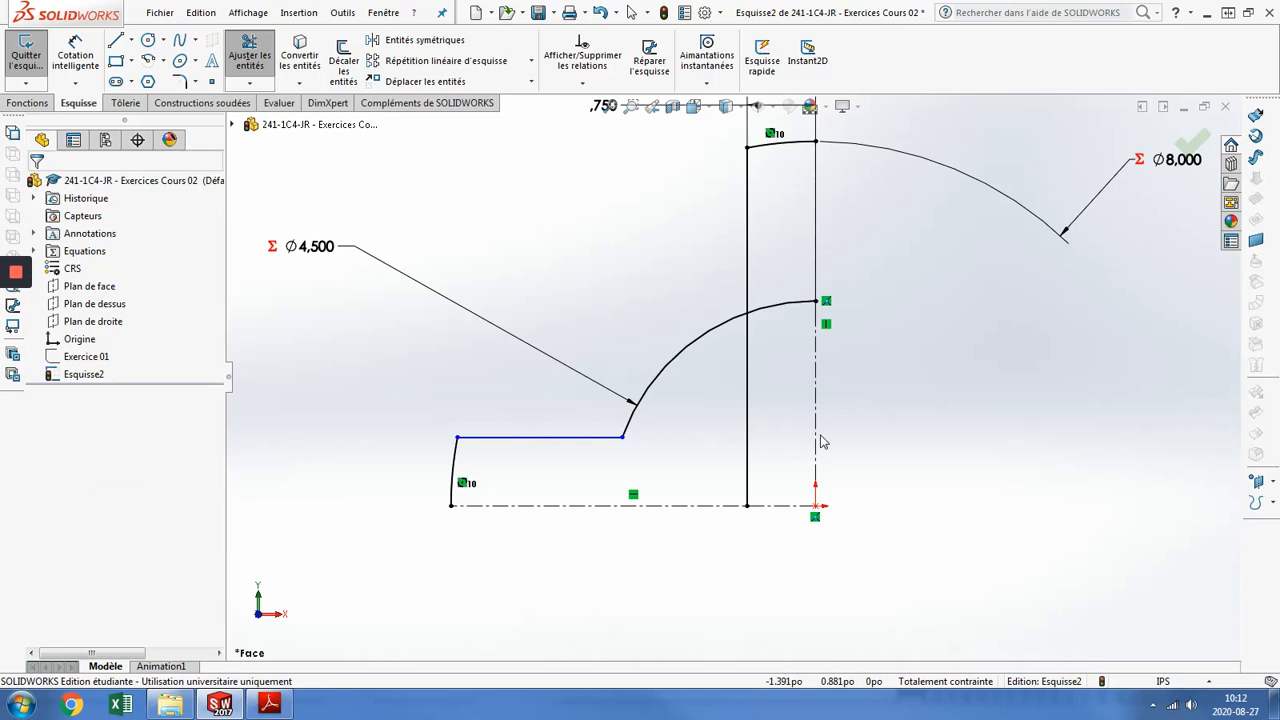
{"action": "key", "text": "ctrl+z"}
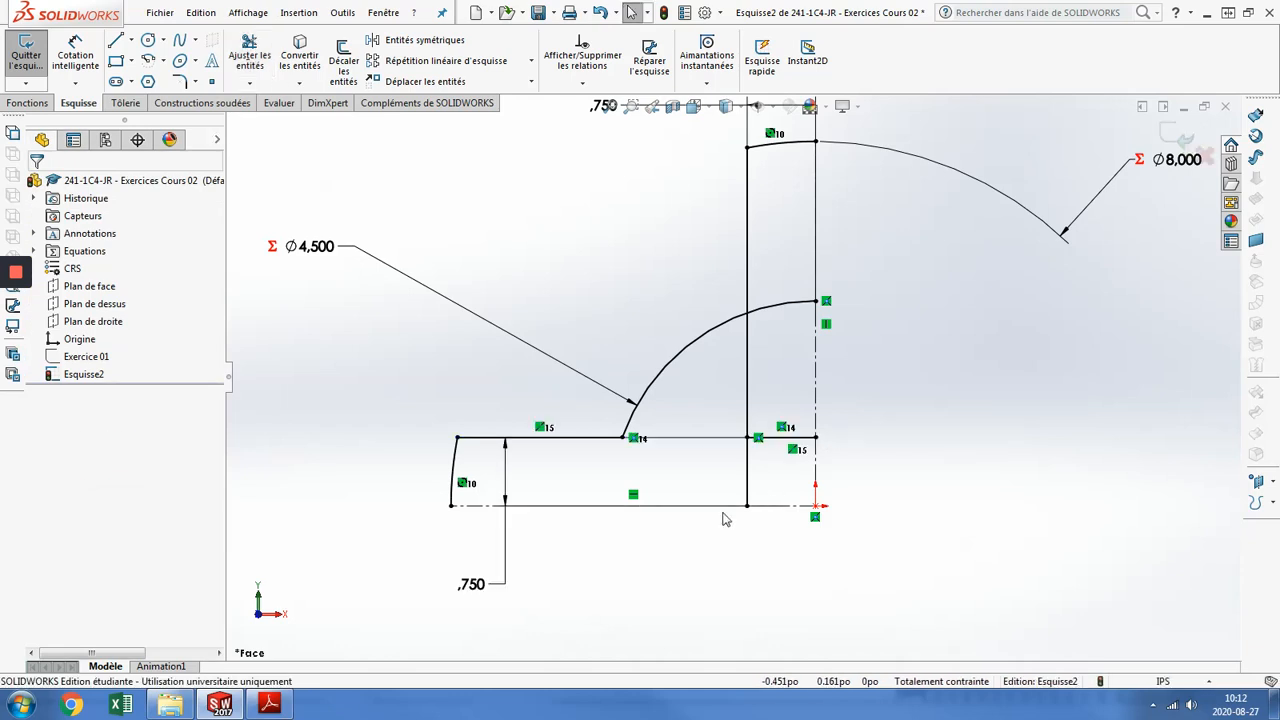
{"action": "key", "text": "ctrl+z"}
- Place the horizontal line's 0.750 dimension on the far side of the origin and trim that line between the inner arc and vertical offset line
{"action": "mouse_move", "coordinate": [330, 584]}
{"action": "left_mouse_down"}
{"action": "mouse_move", "coordinate": [832, 598]}
{"action": "mouse_move", "coordinate": [995, 597]}
{"action": "mouse_move", "coordinate": [465, 590]}
{"action": "mouse_move", "coordinate": [960, 597]}
{"action": "mouse_move", "coordinate": [1018, 582]}
{"action": "left_mouse_up"}
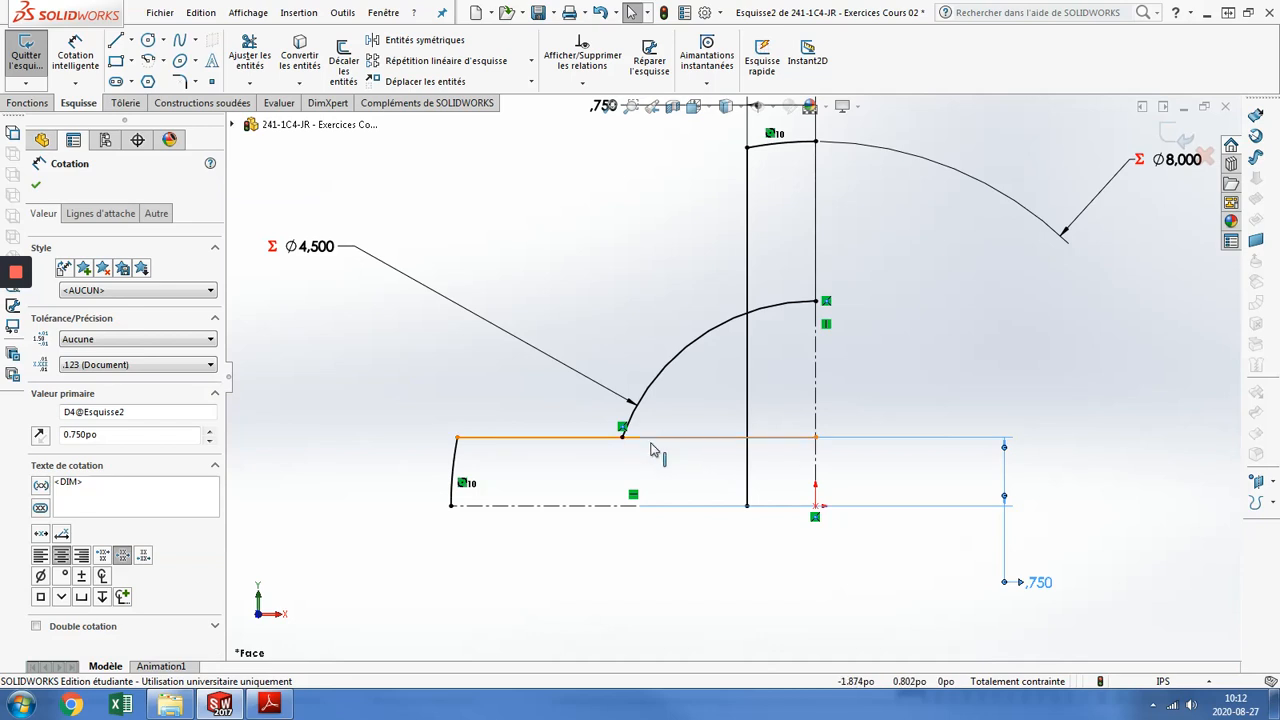
{"action": "left_click", "coordinate": [256, 64]}
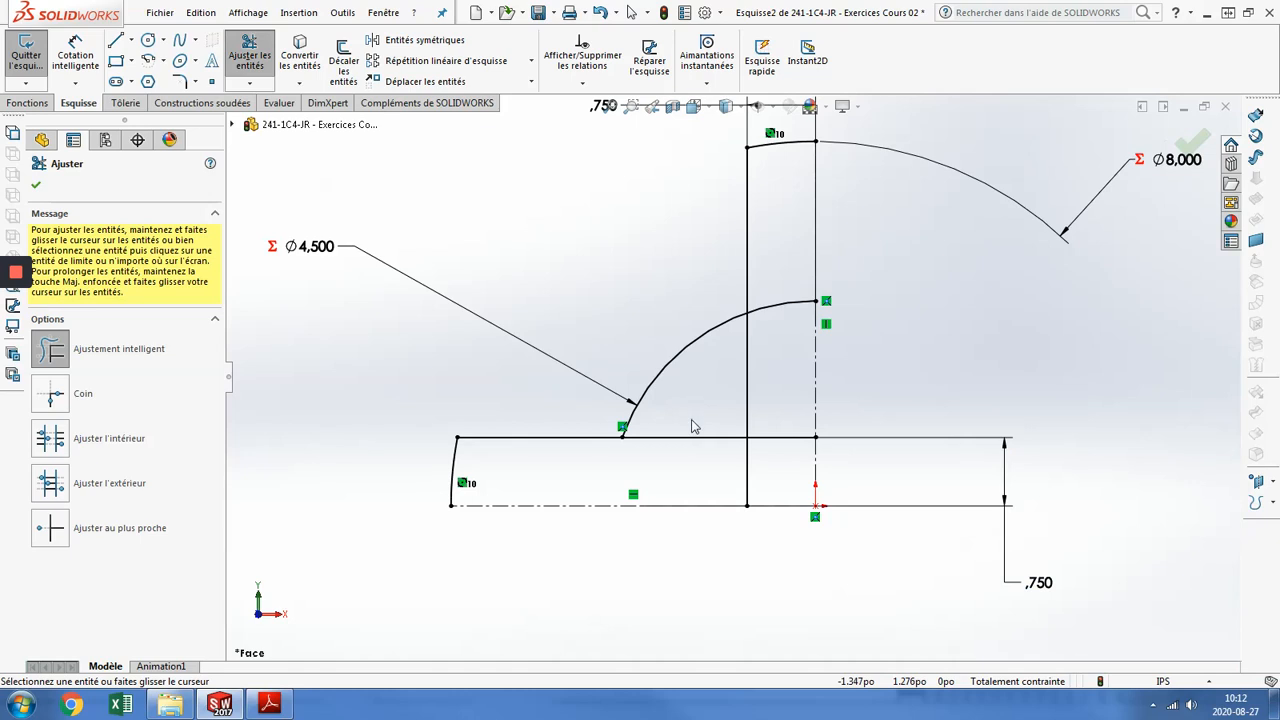
{"action": "left_click_drag", "start_coordinate": [695, 427], "coordinate": [689, 462]}
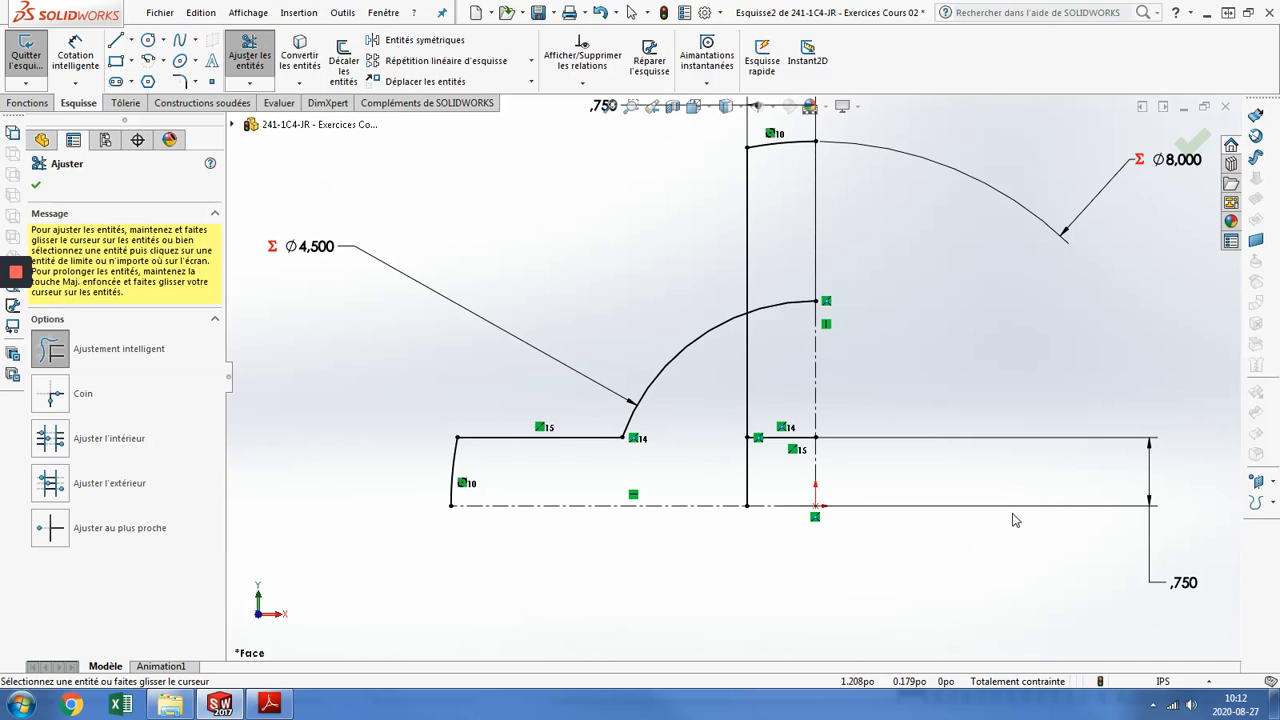
{"action": "key", "text": "Escape"}
{"action": "mouse_move", "coordinate": [1183, 588]}
{"action": "left_mouse_down"}
{"action": "mouse_move", "coordinate": [661, 550]}
{"action": "mouse_move", "coordinate": [1012, 545]}
{"action": "left_mouse_up"}
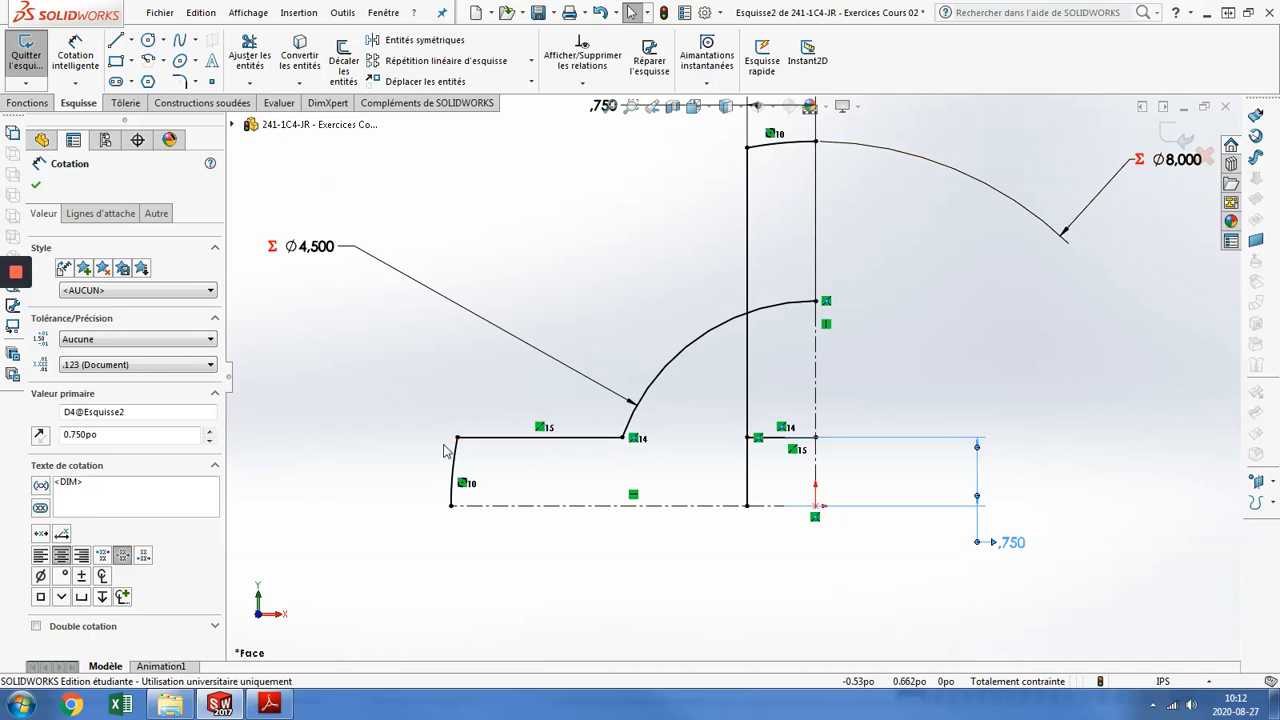
- Try to trim the leftover horizontal piece near the vertical centerline and the vertical offset line inside the inner arc
{"action": "left_click", "coordinate": [249, 58]}
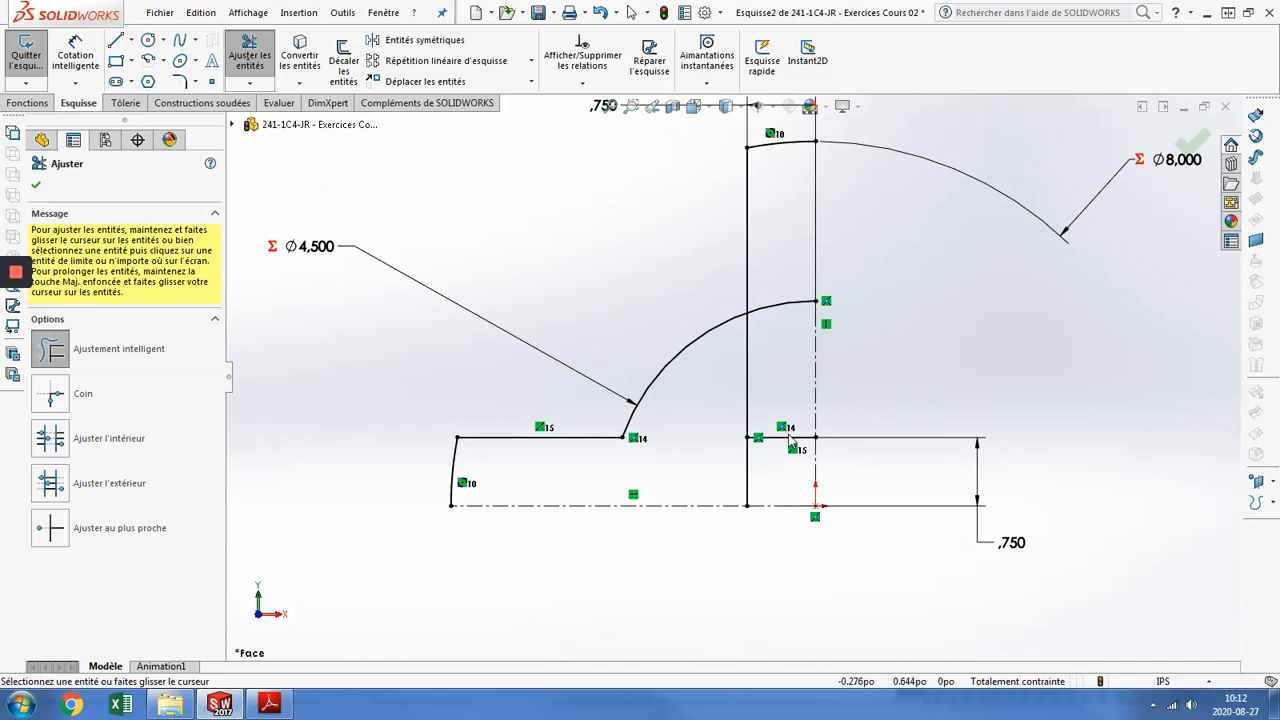
{"action": "left_click_drag", "start_coordinate": [785, 462], "coordinate": [786, 467]}
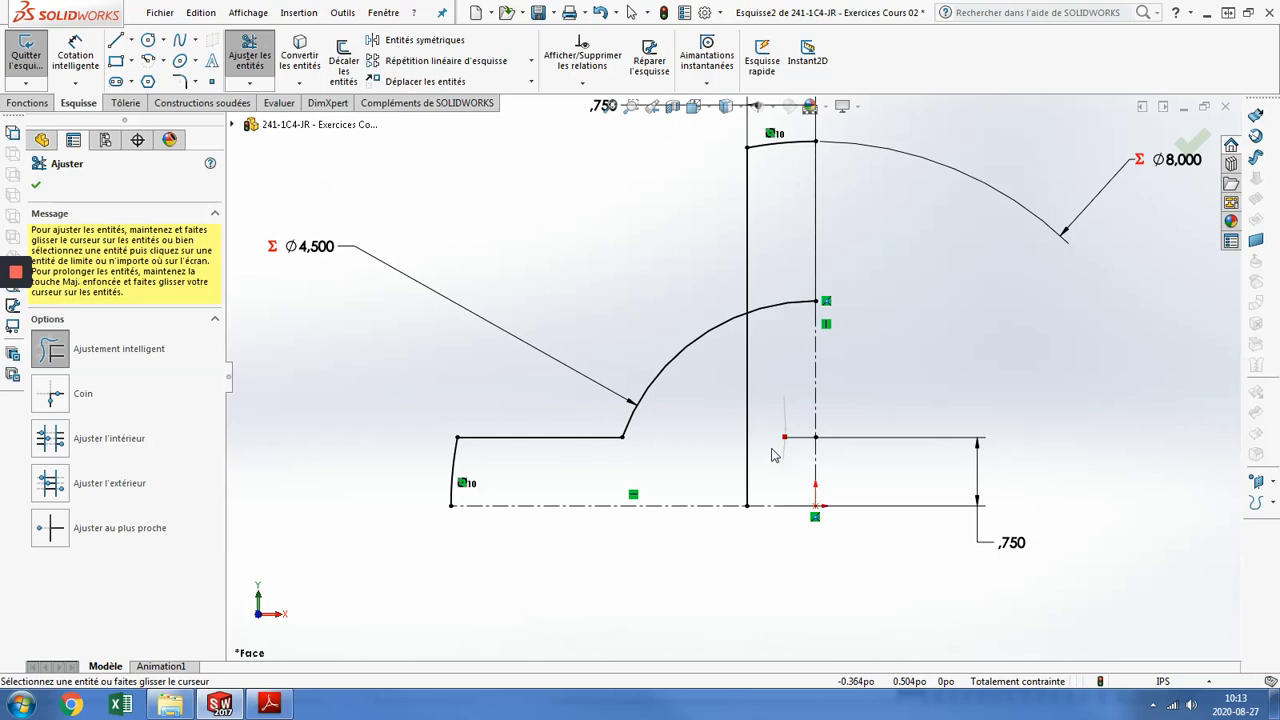
{"action": "mouse_move", "coordinate": [746, 449]}
{"action": "left_mouse_down"}
{"action": "mouse_move", "coordinate": [800, 470]}
{"action": "mouse_move", "coordinate": [786, 450]}
{"action": "left_mouse_up"}
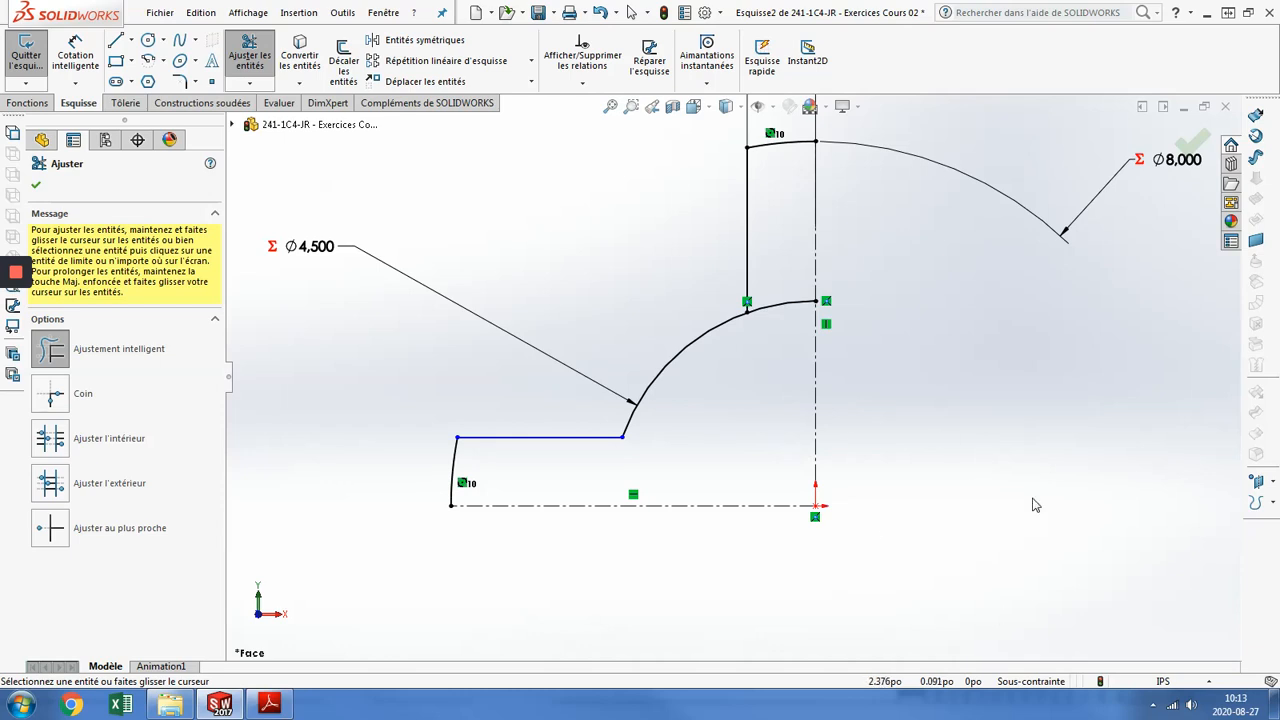
- Undo the last trims and dimension move, restoring the full horizontal and vertical offset lines
{"action": "left_click", "coordinate": [586, 439]}
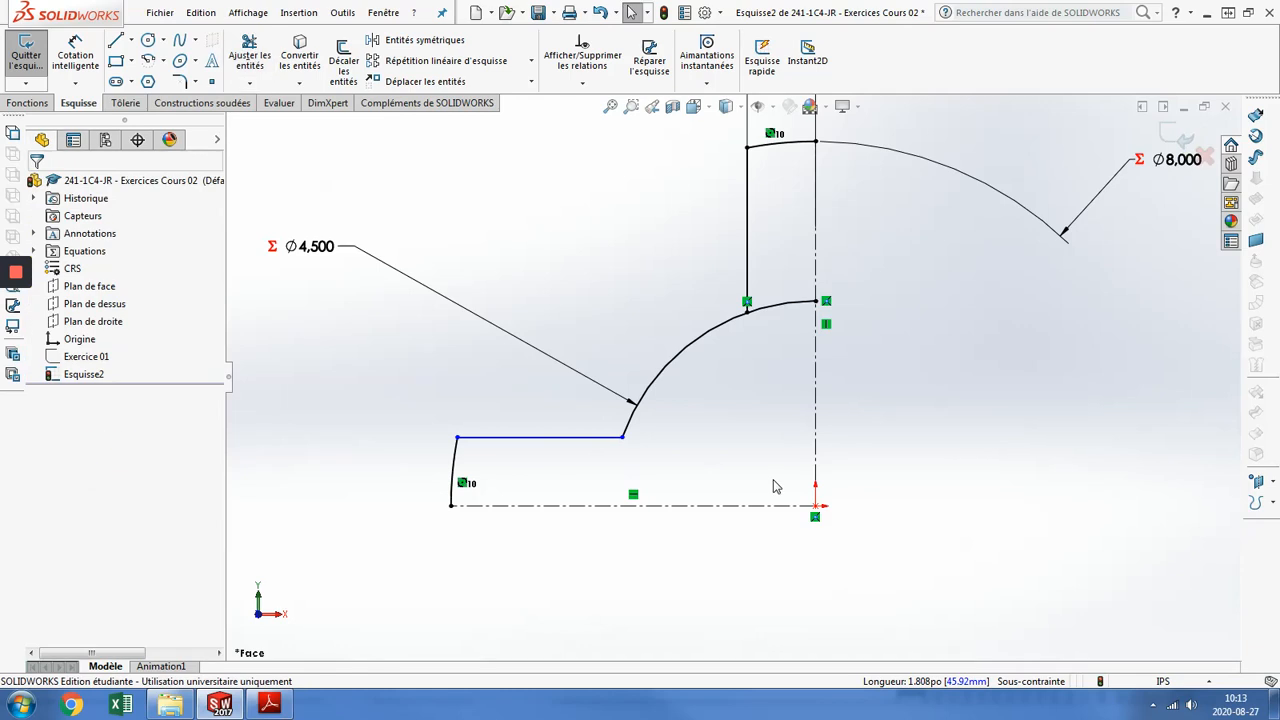
{"action": "key", "text": "ctrl+z"}
{"action": "key", "text": "ctrl+z"}
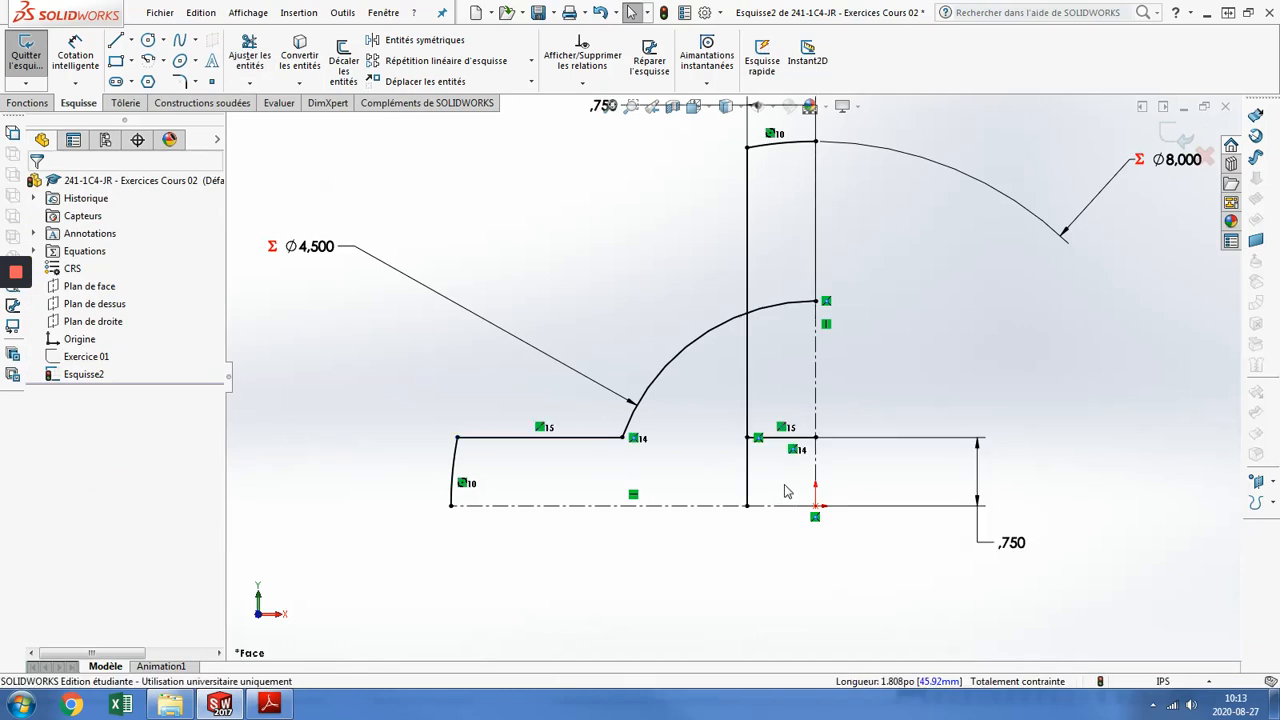
{"action": "key", "text": "ctrl+z"}
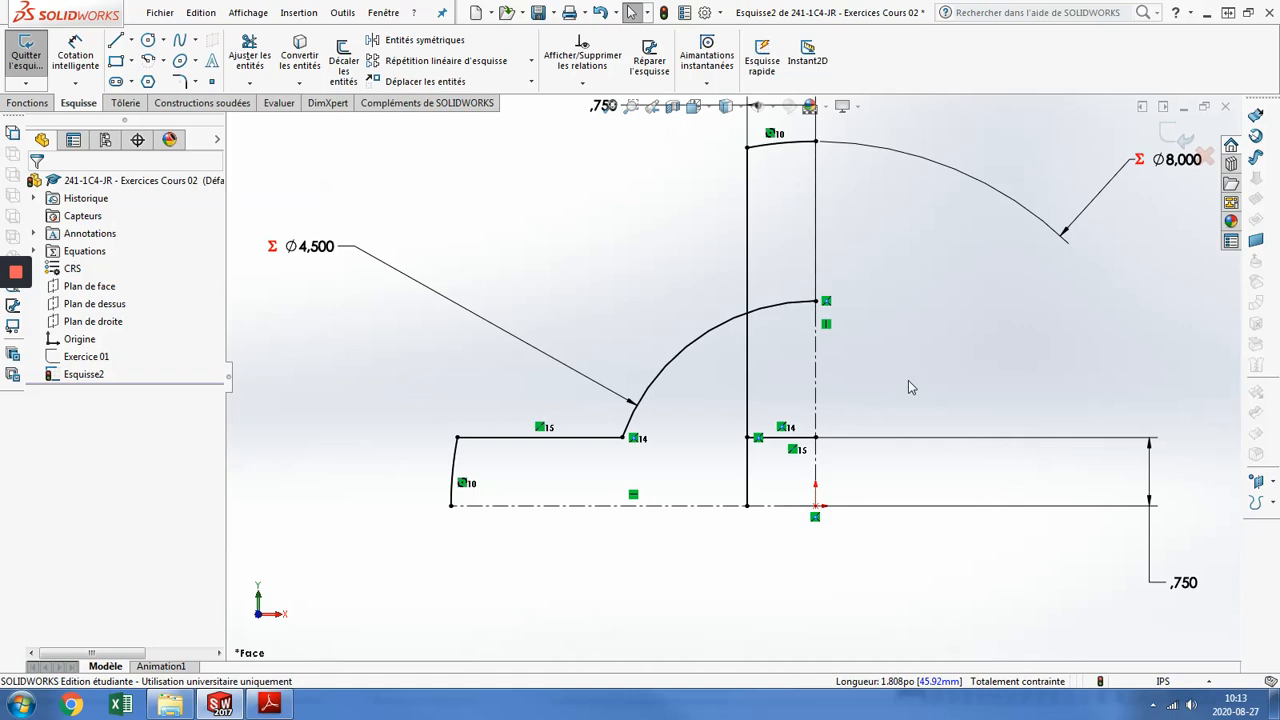
{"action": "key", "text": "ctrl+z"}
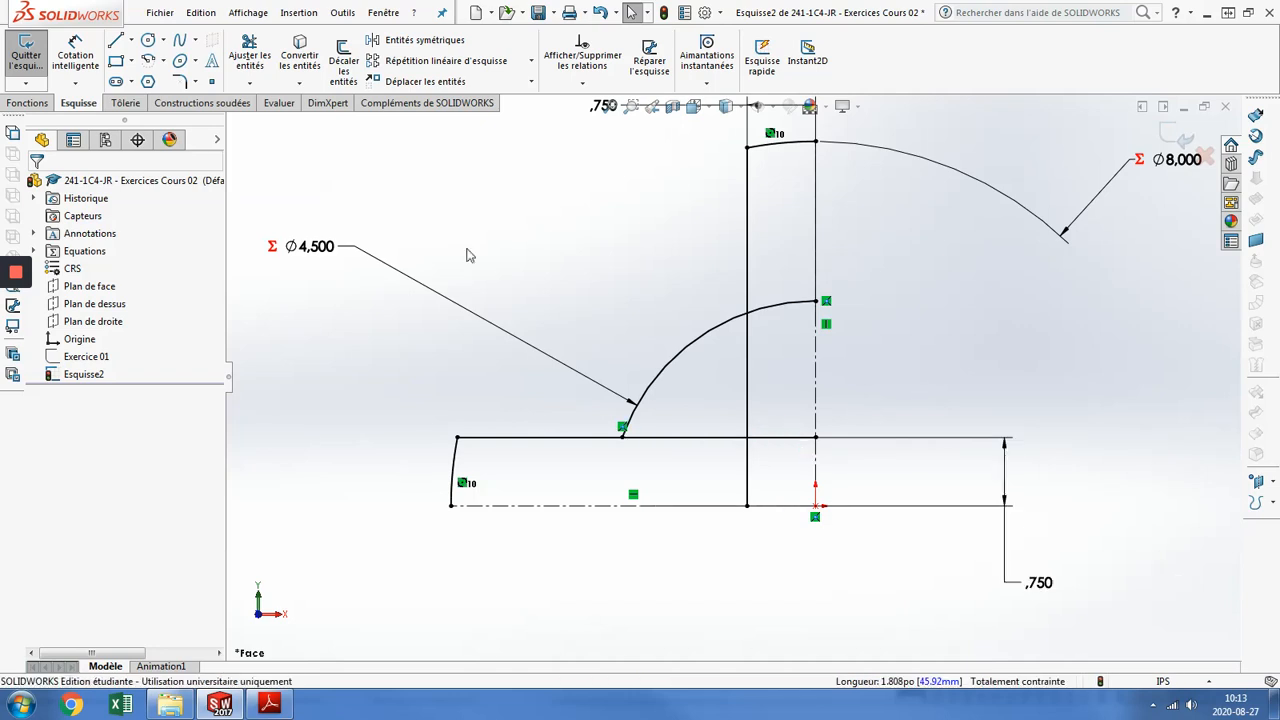
- Trim the horizontal offset line inside the inner arc from its centerline end inward, and place its 0.750 dimension outside the profile's left end
{"action": "left_click", "coordinate": [250, 55]}
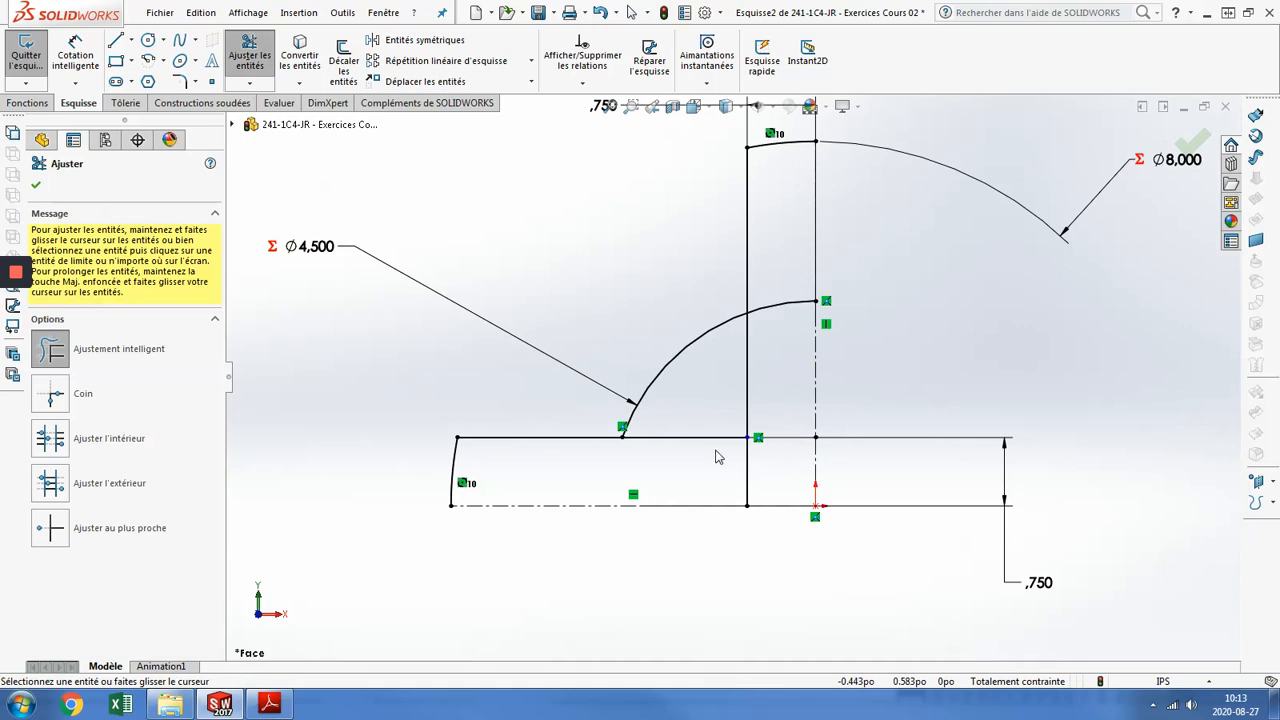
{"action": "left_click_drag", "start_coordinate": [708, 423], "coordinate": [702, 453]}
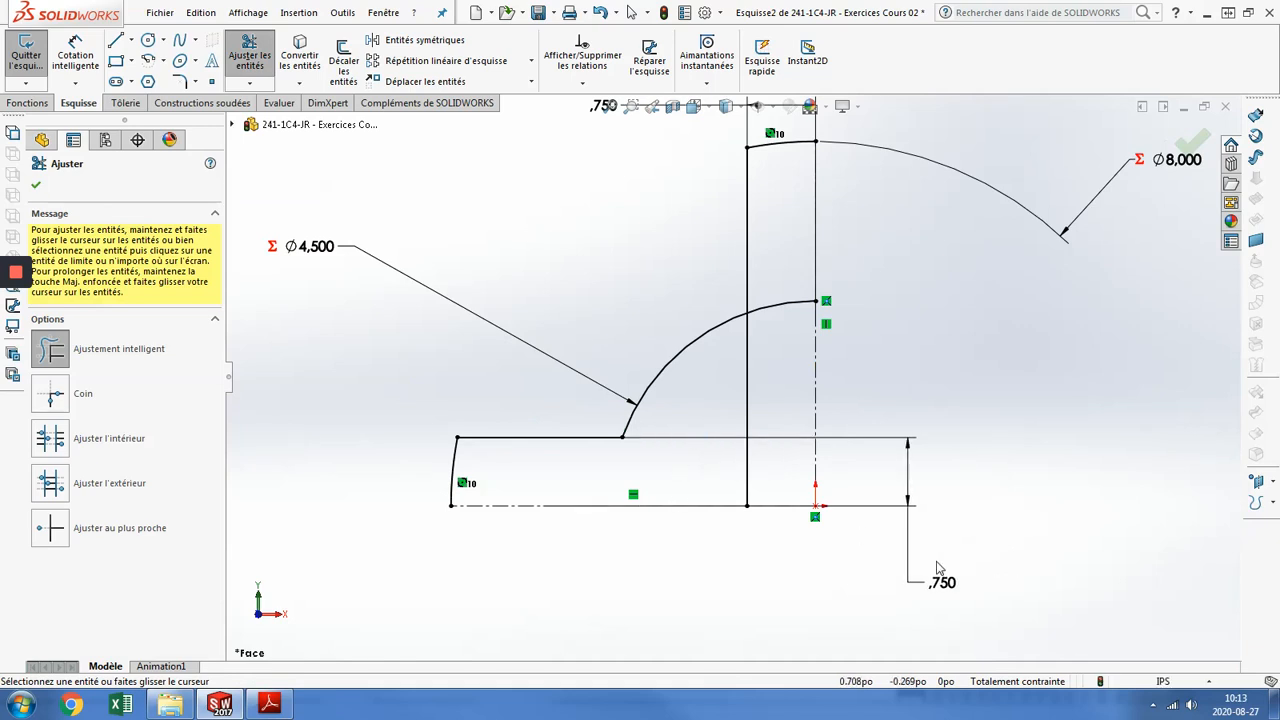
{"action": "key", "text": "Escape"}
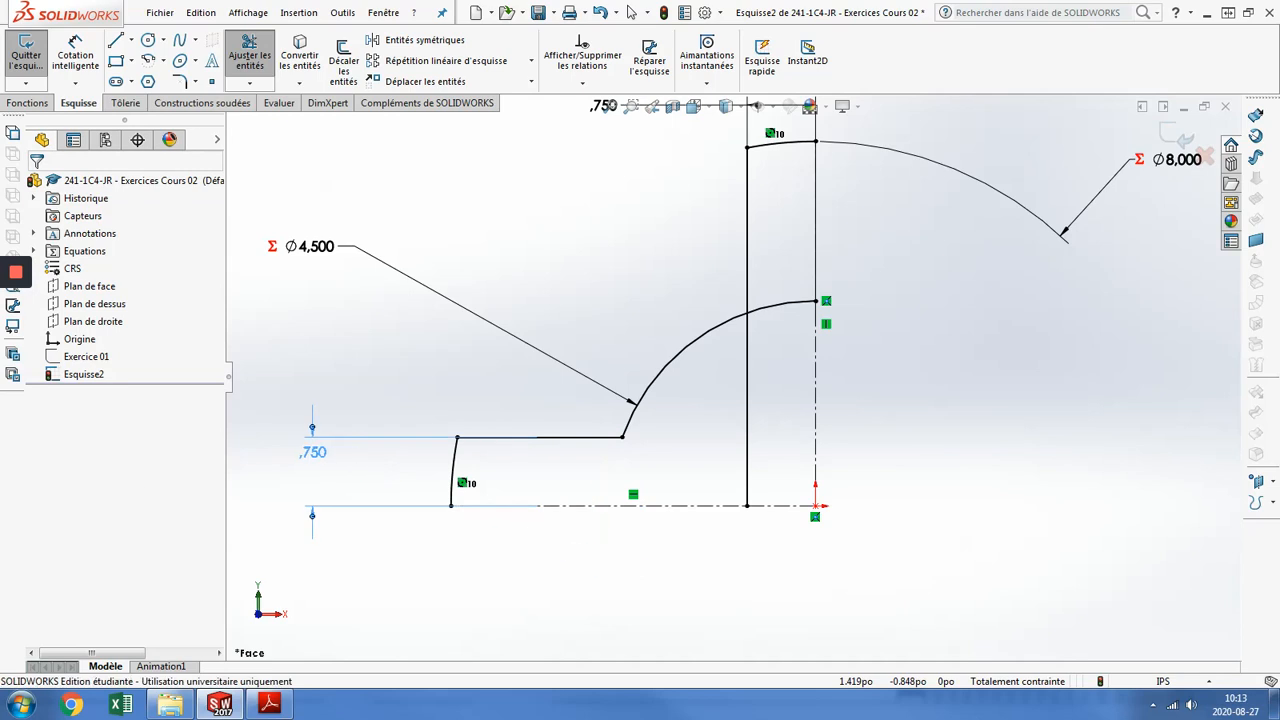
{"action": "key", "text": "Escape"}
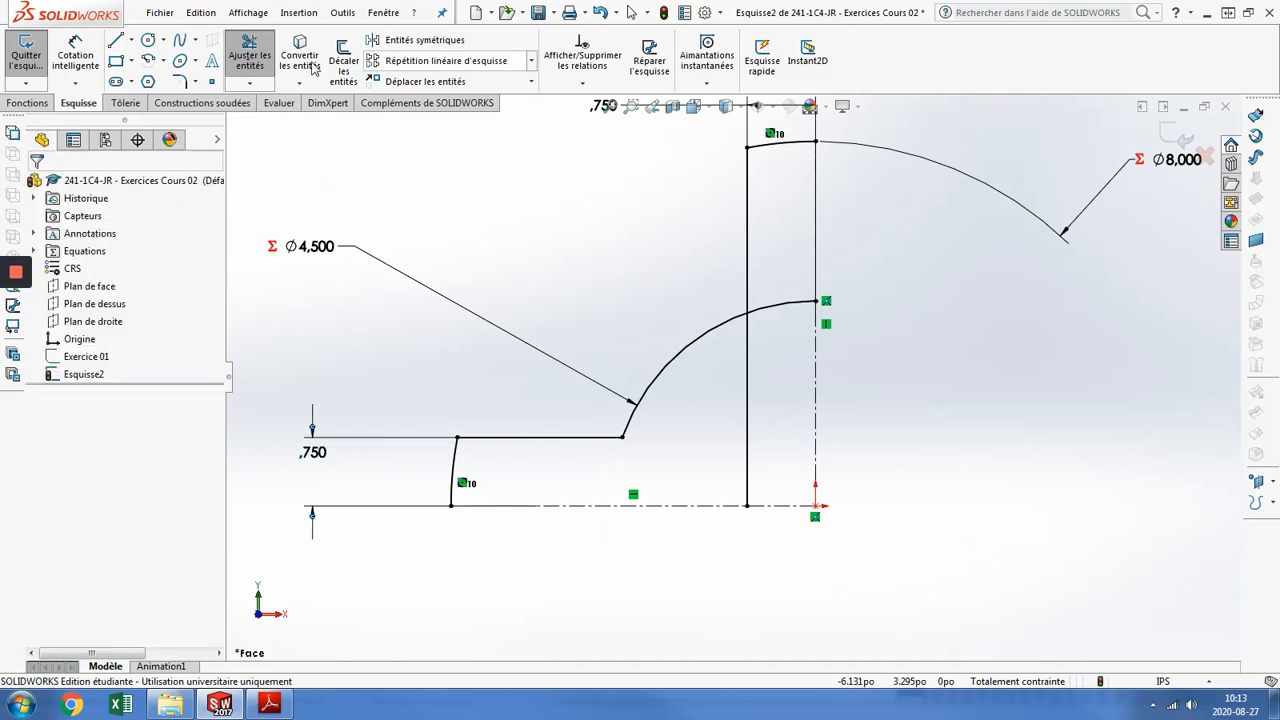
- Trim the vertical offset line inside the inner arc and the arc piece between that line and the vertical centerline
{"action": "left_click", "coordinate": [250, 56]}
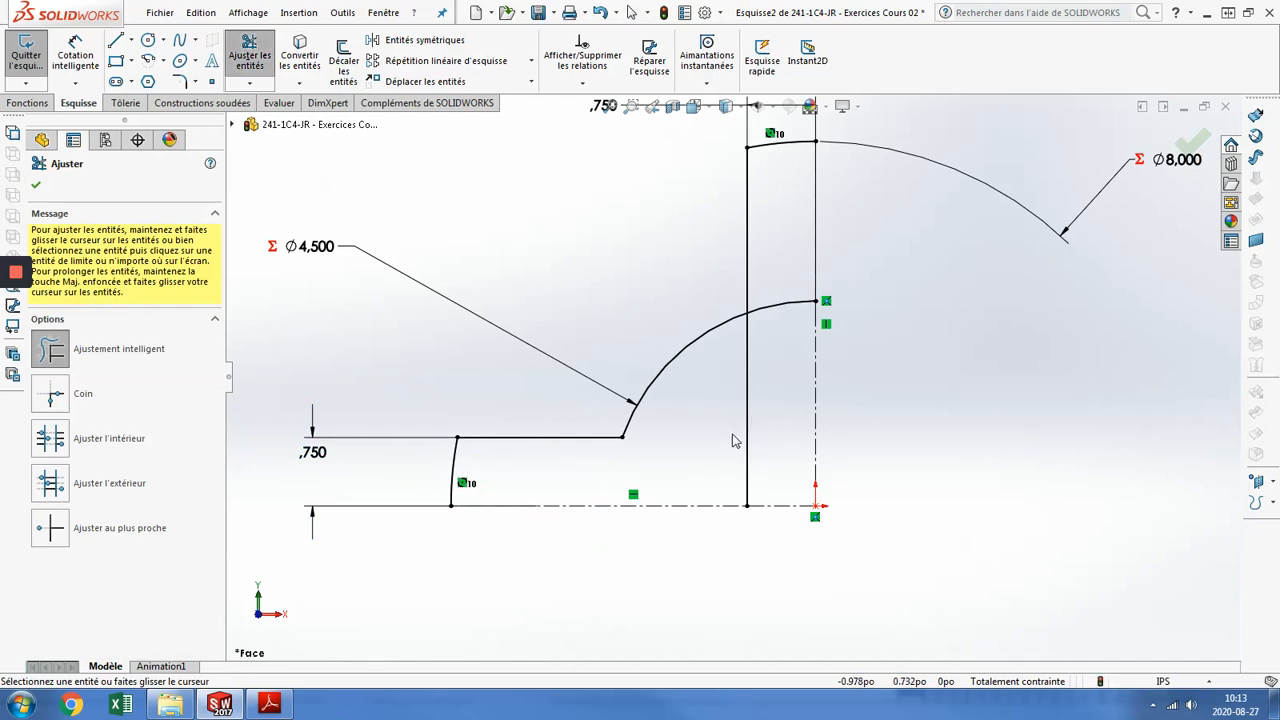
{"action": "left_click_drag", "start_coordinate": [743, 428], "coordinate": [759, 408]}
{"action": "left_click_drag", "start_coordinate": [781, 266], "coordinate": [785, 343]}
{"action": "scroll", "coordinate": [735, 235], "scroll_direction": "up", "scroll_amount": 1}
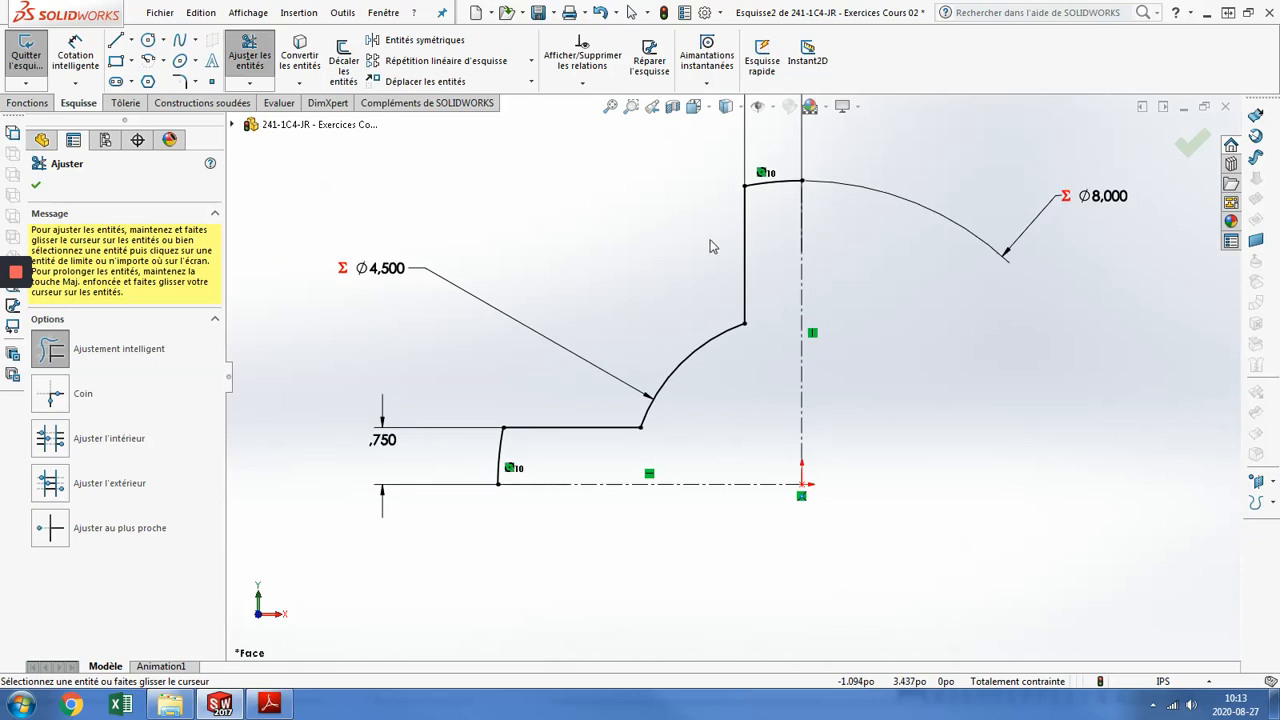
{"action": "key", "text": "Escape"}
- Fillet the profile's four corners, at both outer arc ends and both inner arc ends, with a 0.500 in radius
{"action": "scroll", "coordinate": [663, 280], "scroll_direction": "down", "scroll_amount": 1}
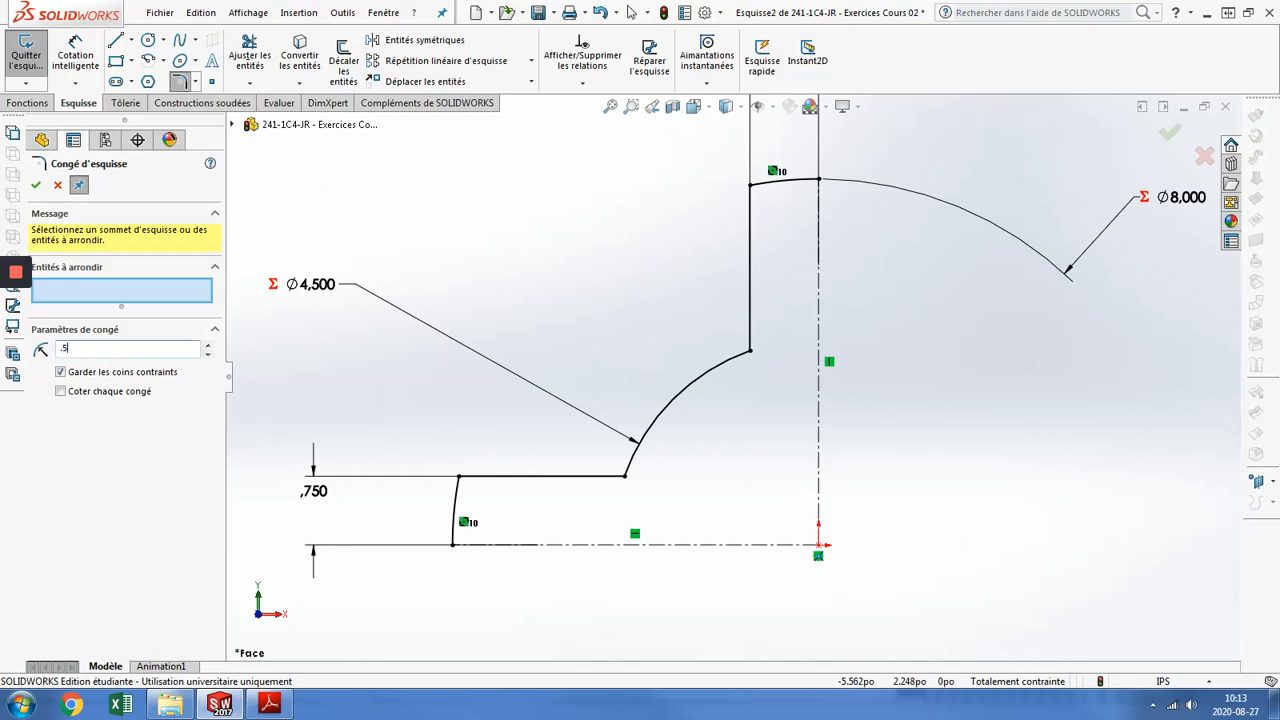
{"action": "left_click", "coordinate": [750, 187]}
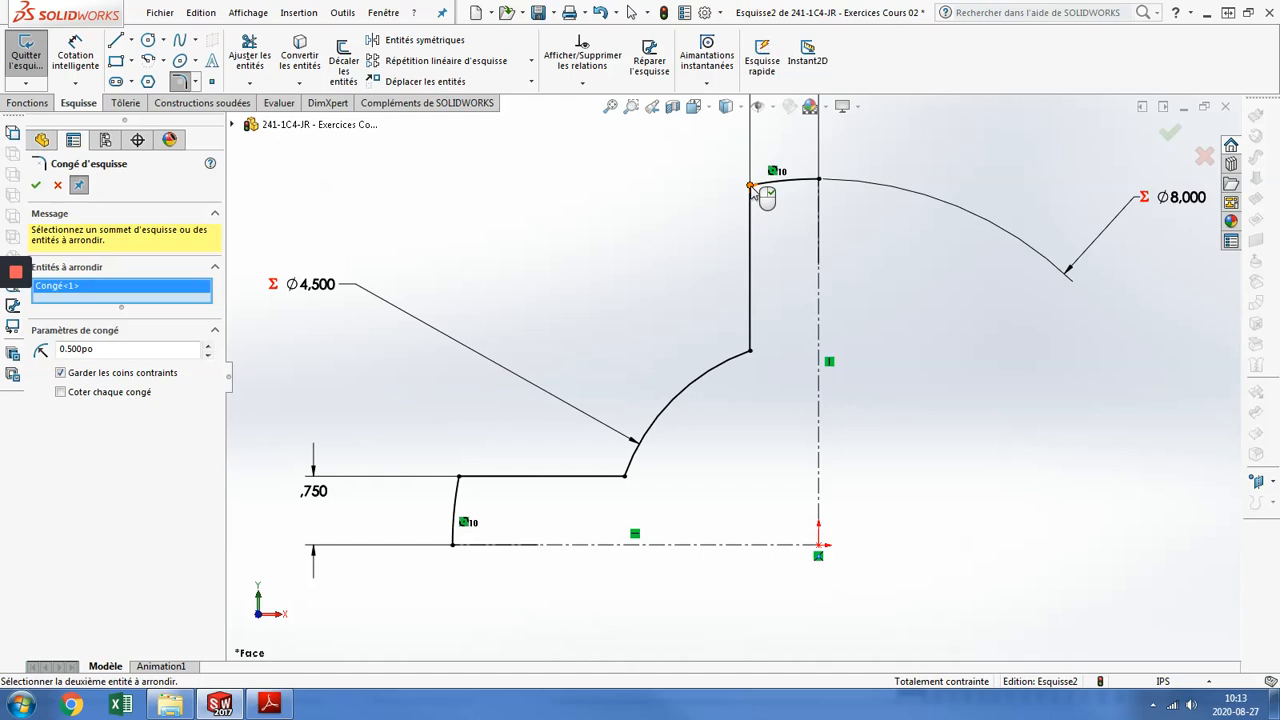
{"action": "left_click", "coordinate": [752, 353]}
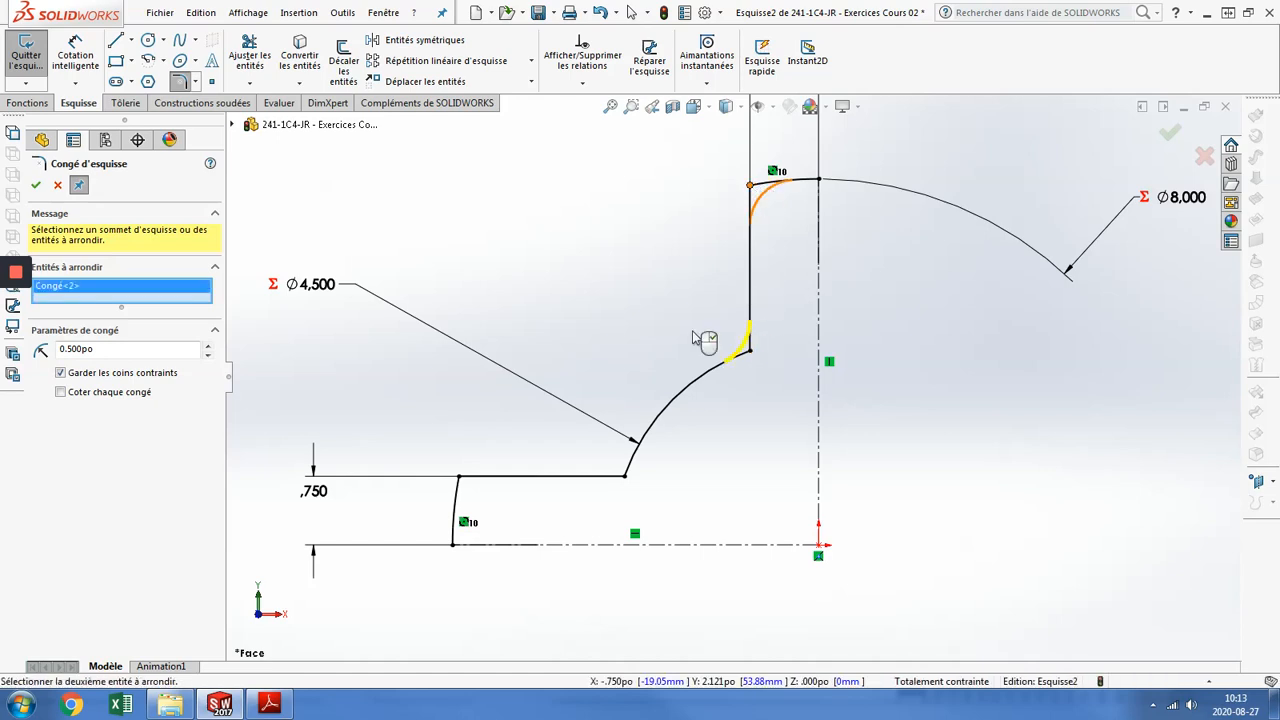
{"action": "left_click", "coordinate": [626, 476]}
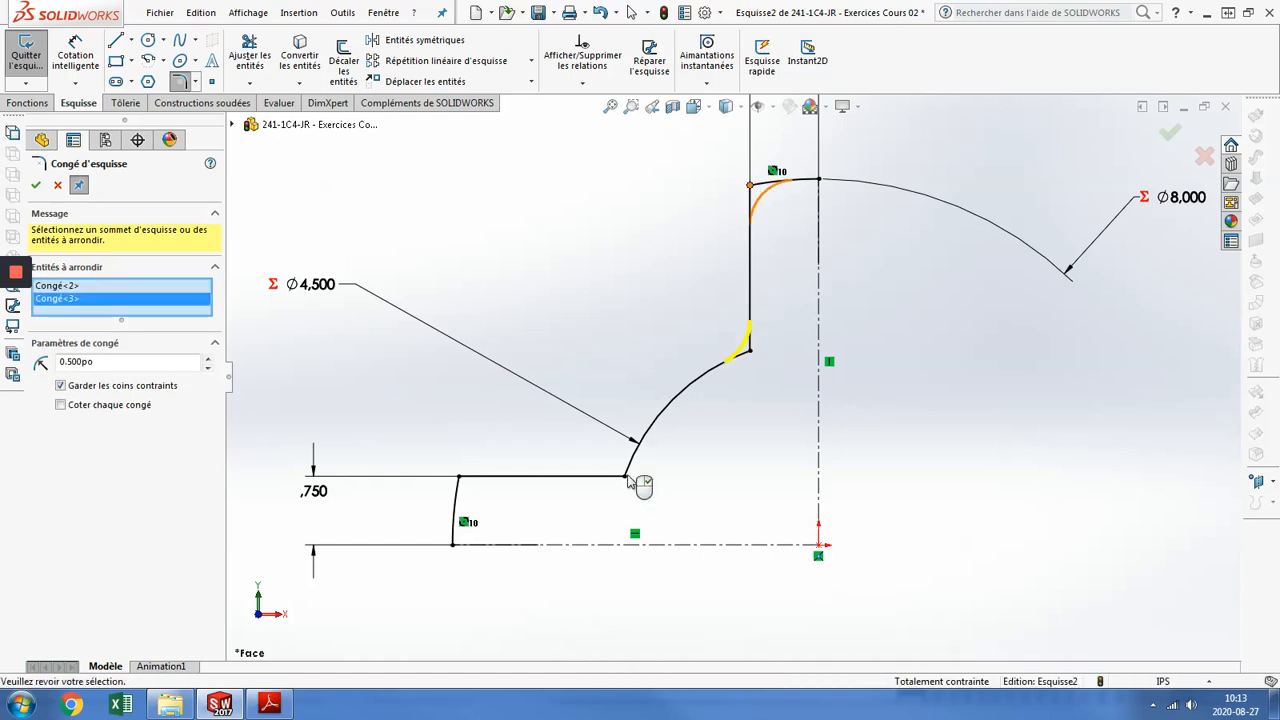
{"action": "left_click", "coordinate": [459, 478]}
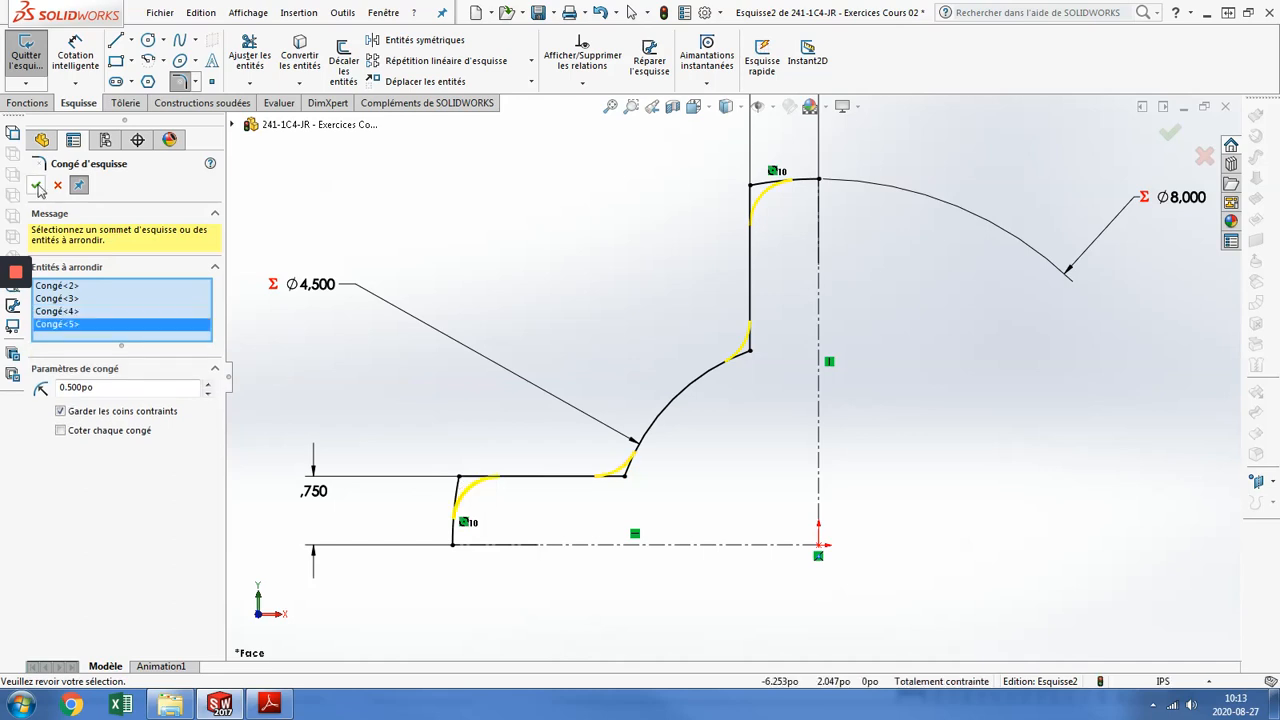
{"action": "key", "text": "Return"}
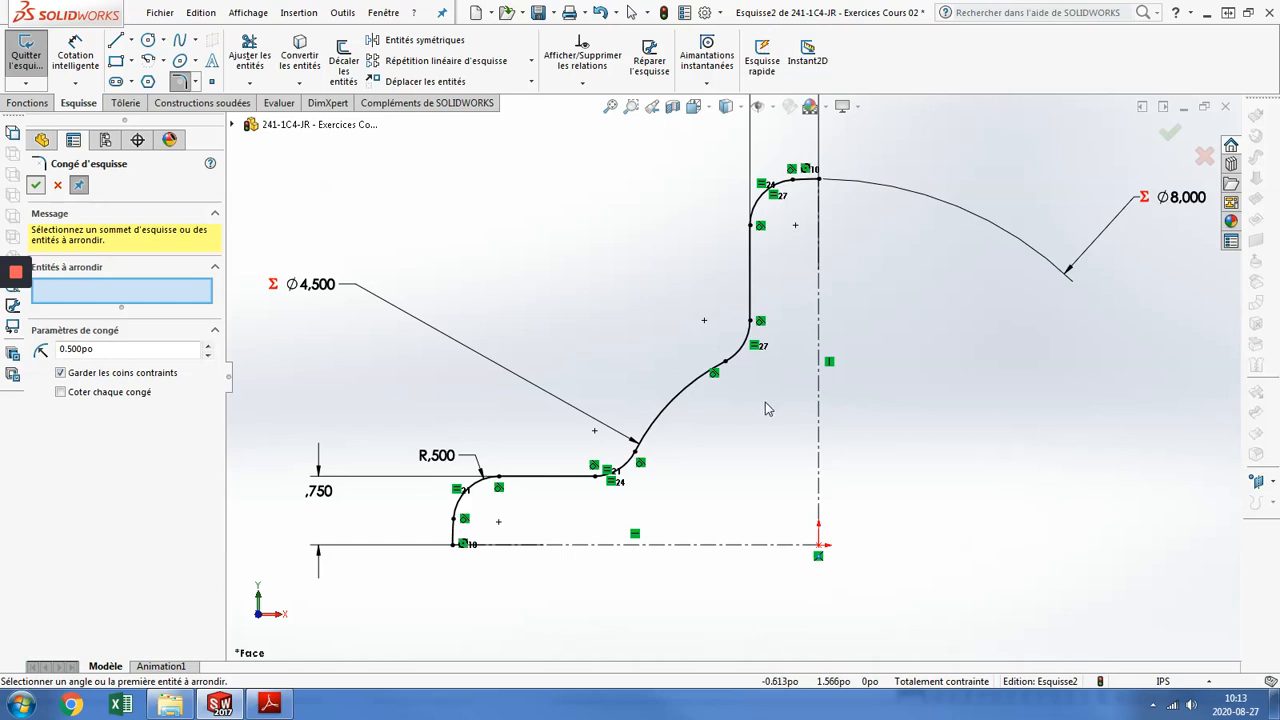
{"action": "key", "text": "Escape"}
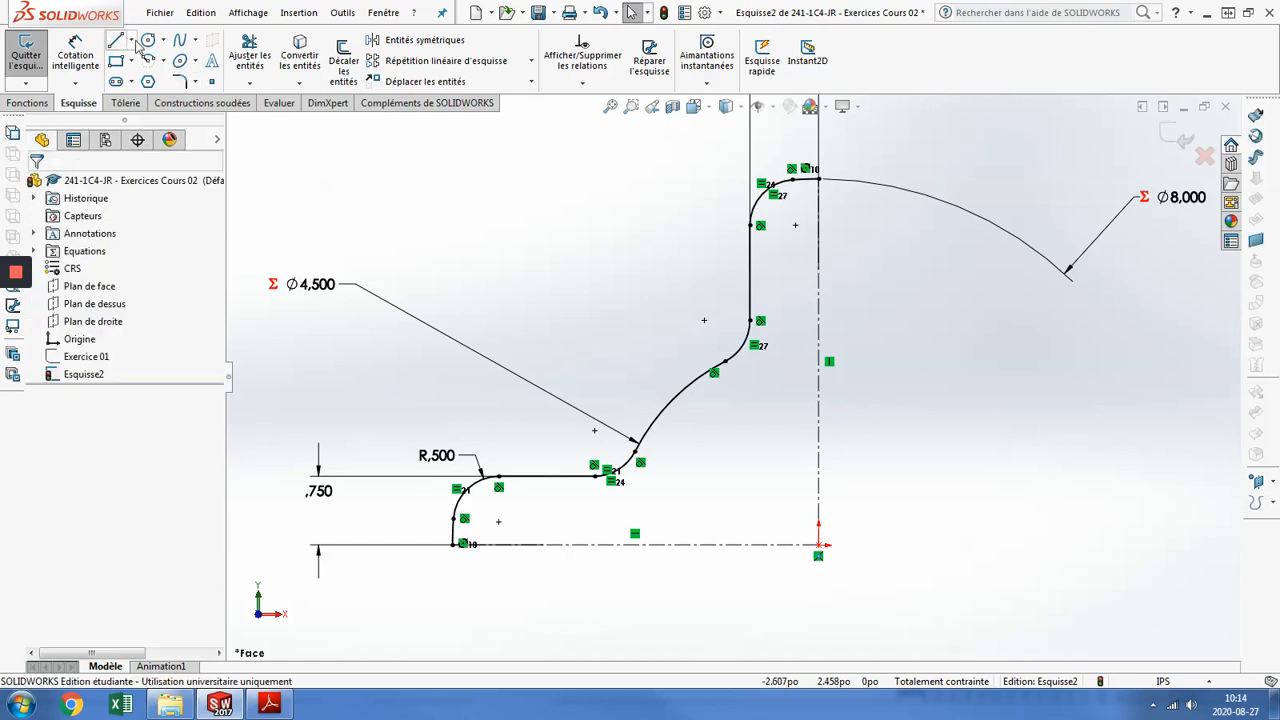
- Draw two construction lines from the origin outward past the profile at different angles, the steeper one about 2.87 in long at about 132°
{"action": "left_click", "coordinate": [131, 41]}
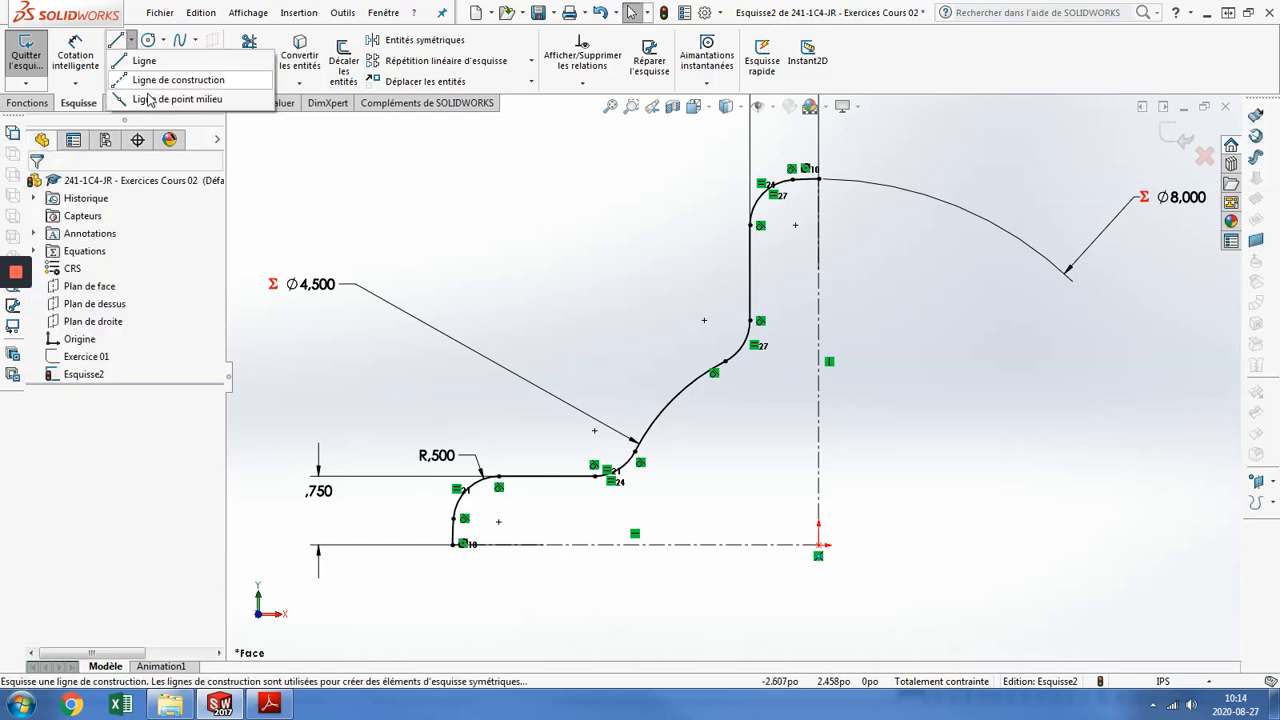
{"action": "left_click", "coordinate": [819, 545]}
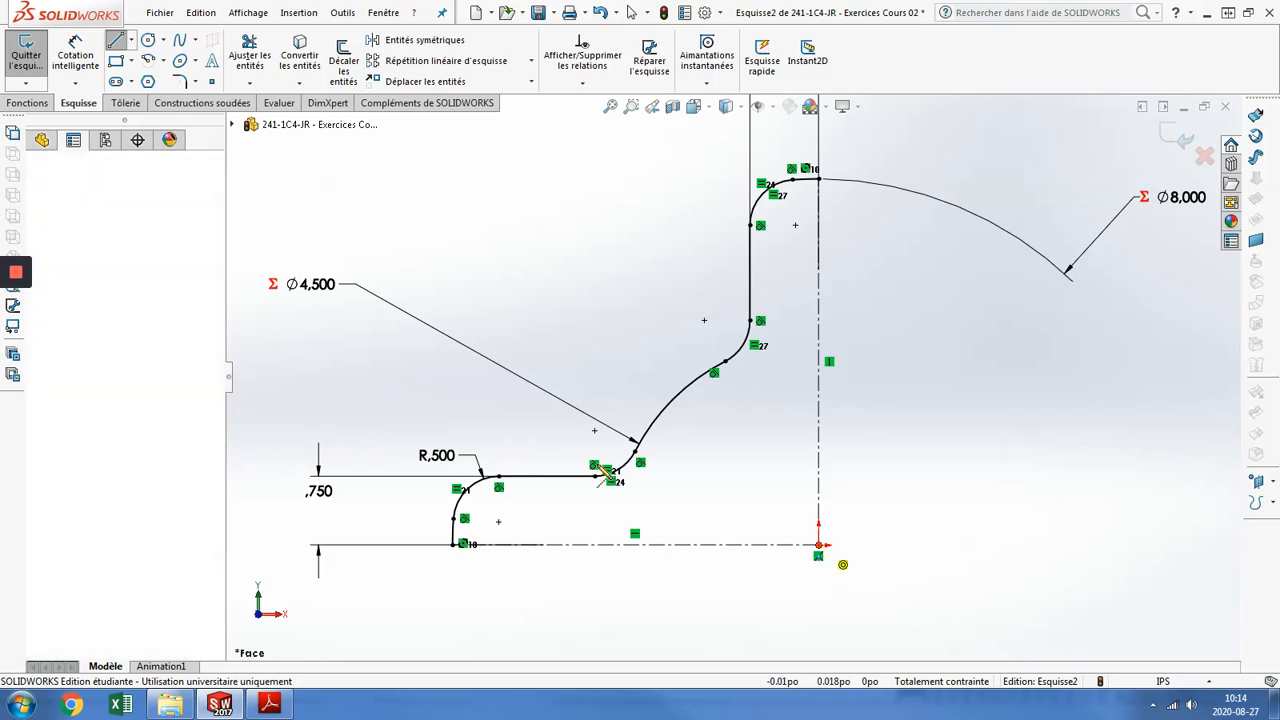
{"action": "left_click", "coordinate": [529, 425]}
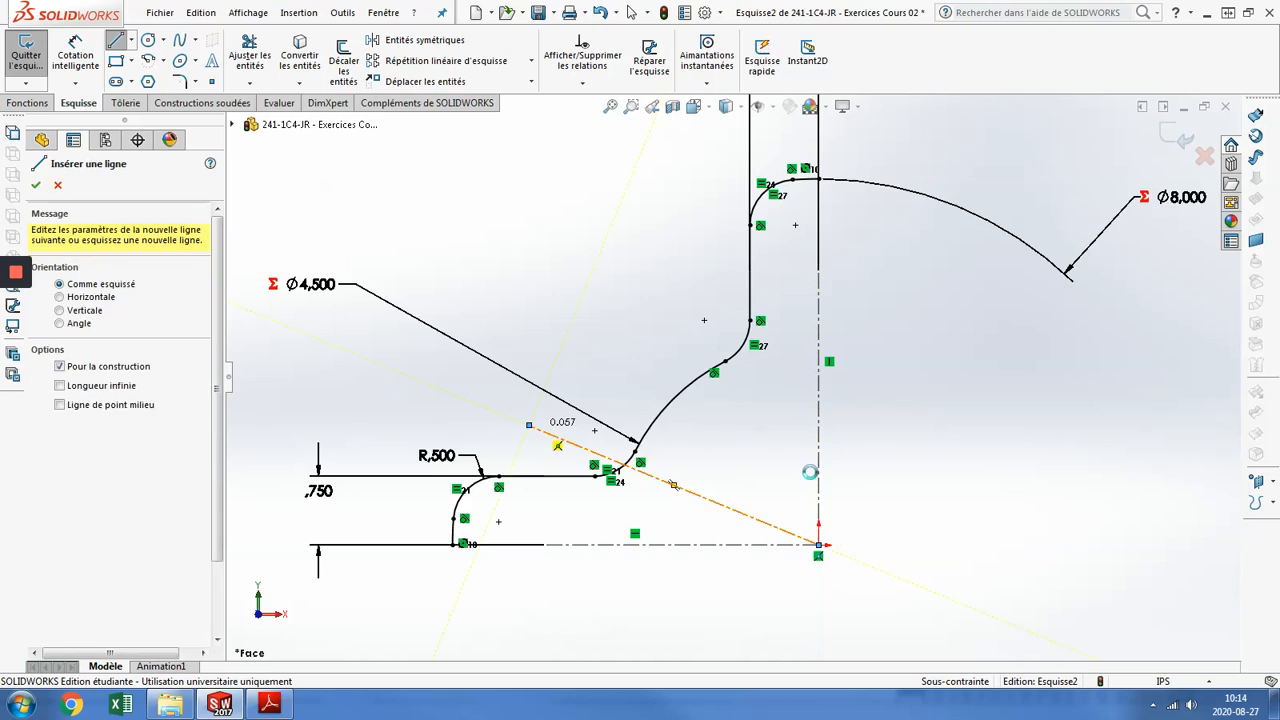
{"action": "key", "text": "Escape"}
{"action": "key", "text": "Return"}
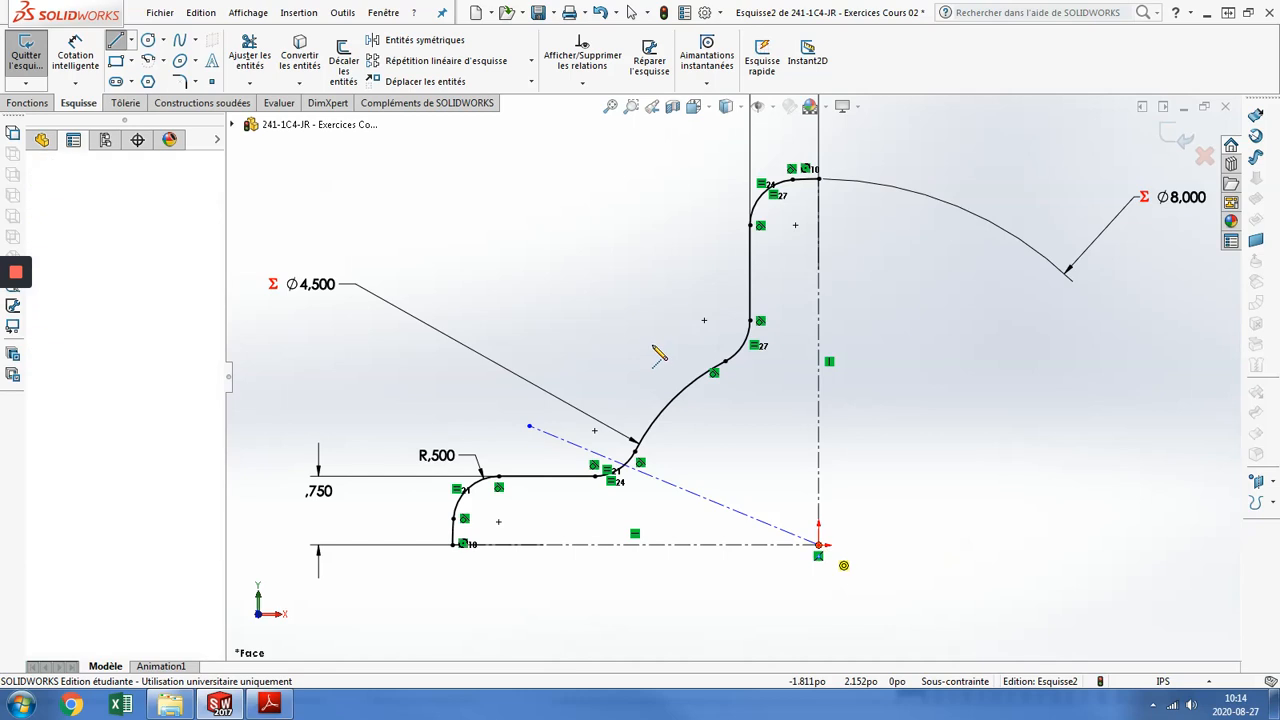
{"action": "left_click", "coordinate": [818, 545]}
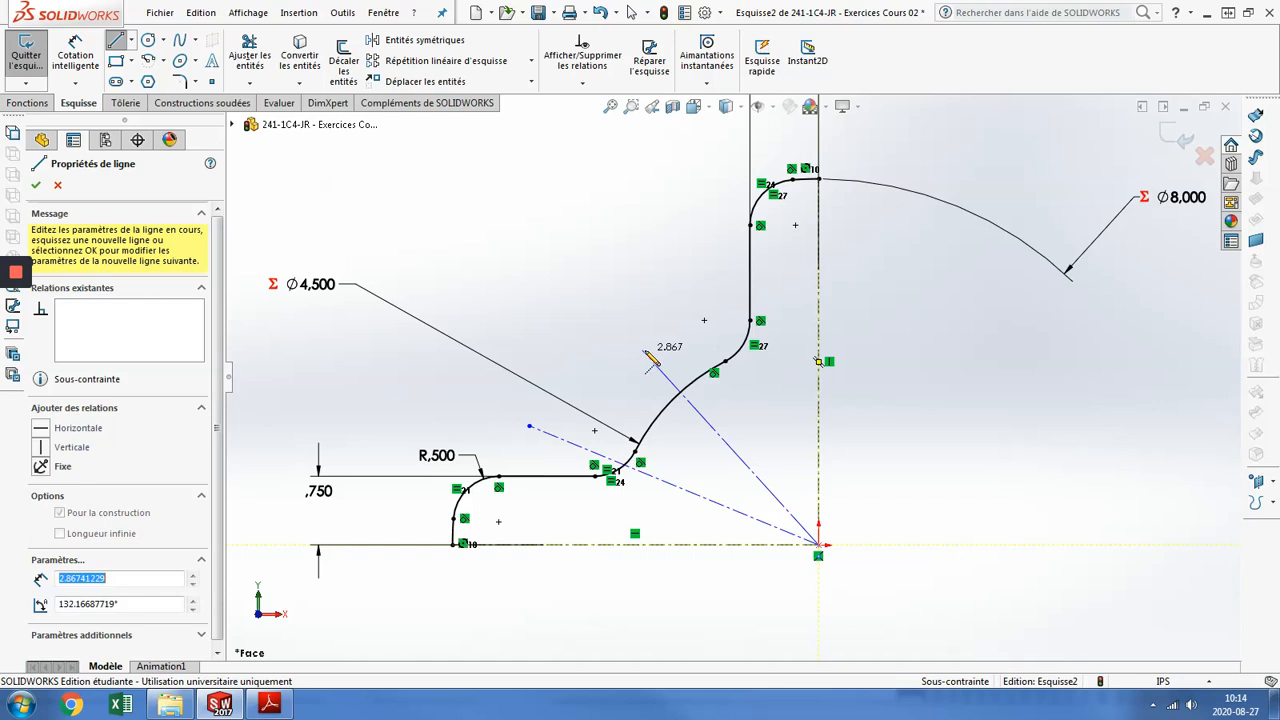
{"action": "left_click", "coordinate": [642, 350]}
{"action": "key", "text": "Escape"}
{"action": "key", "text": "Escape"}
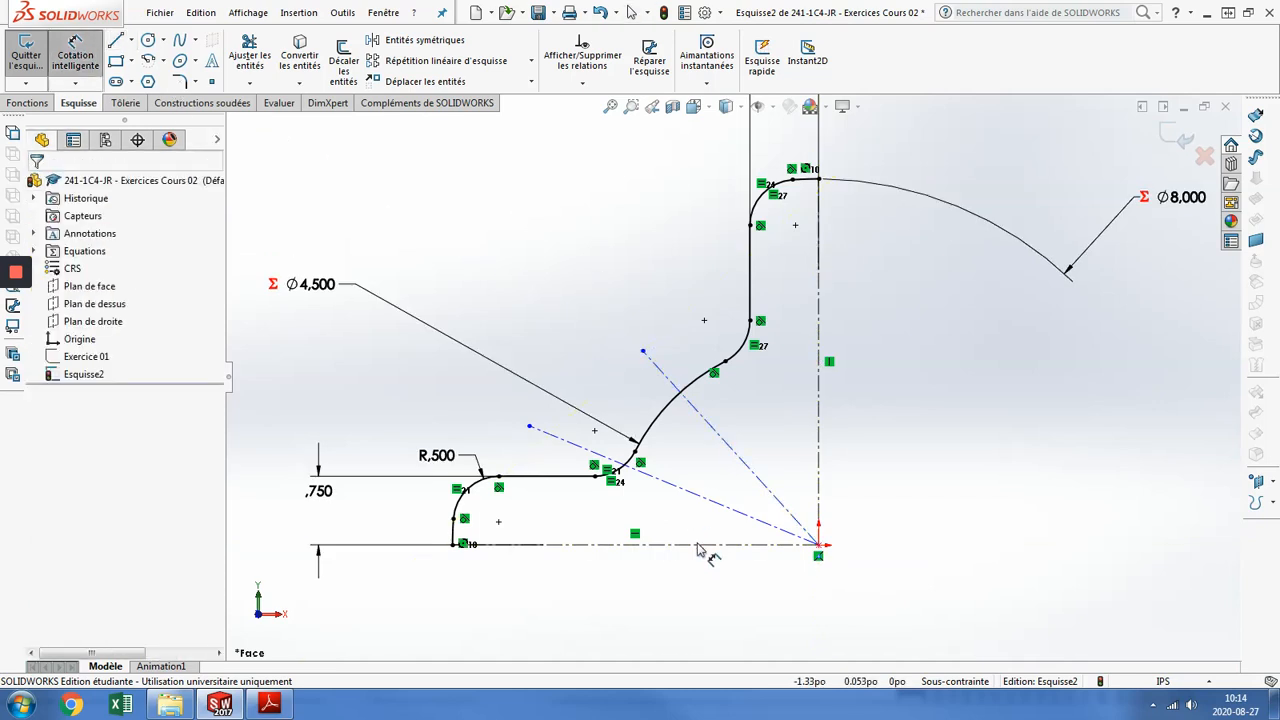
- Dimension the angle between the horizontal centerline and the shallower construction line at 25°
{"action": "left_click", "coordinate": [712, 508]}
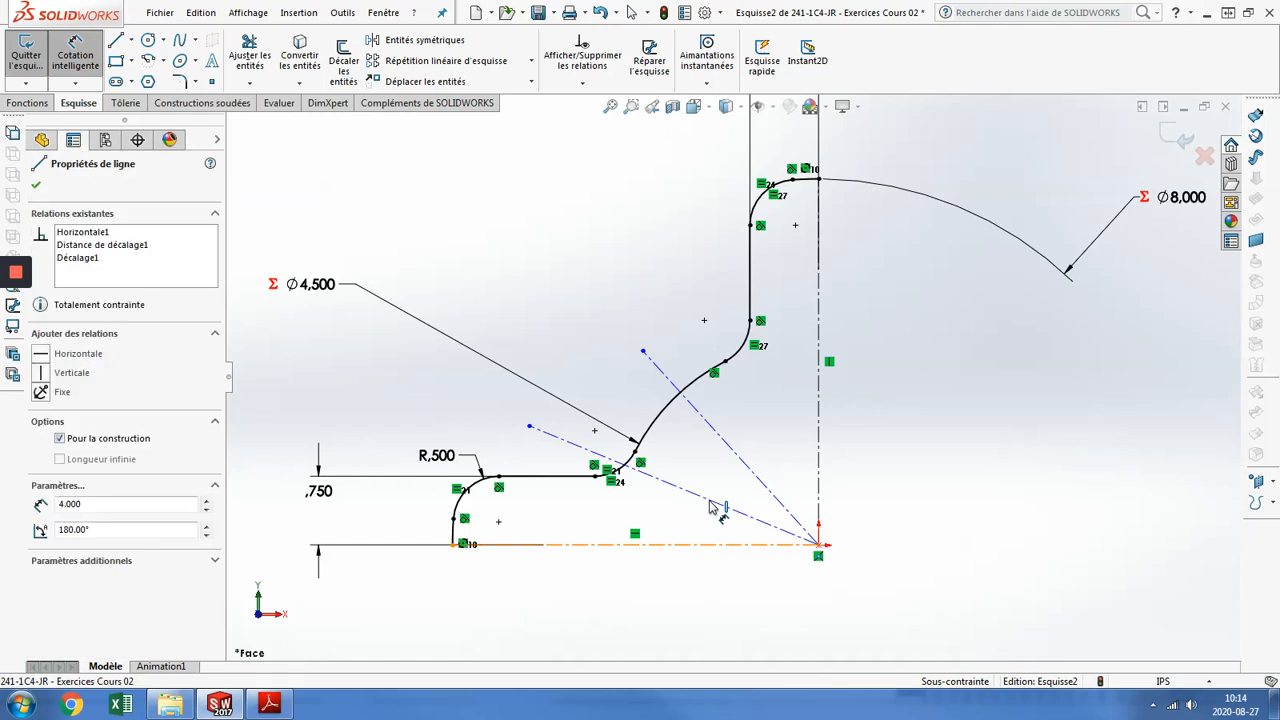
{"action": "left_click", "coordinate": [672, 494]}
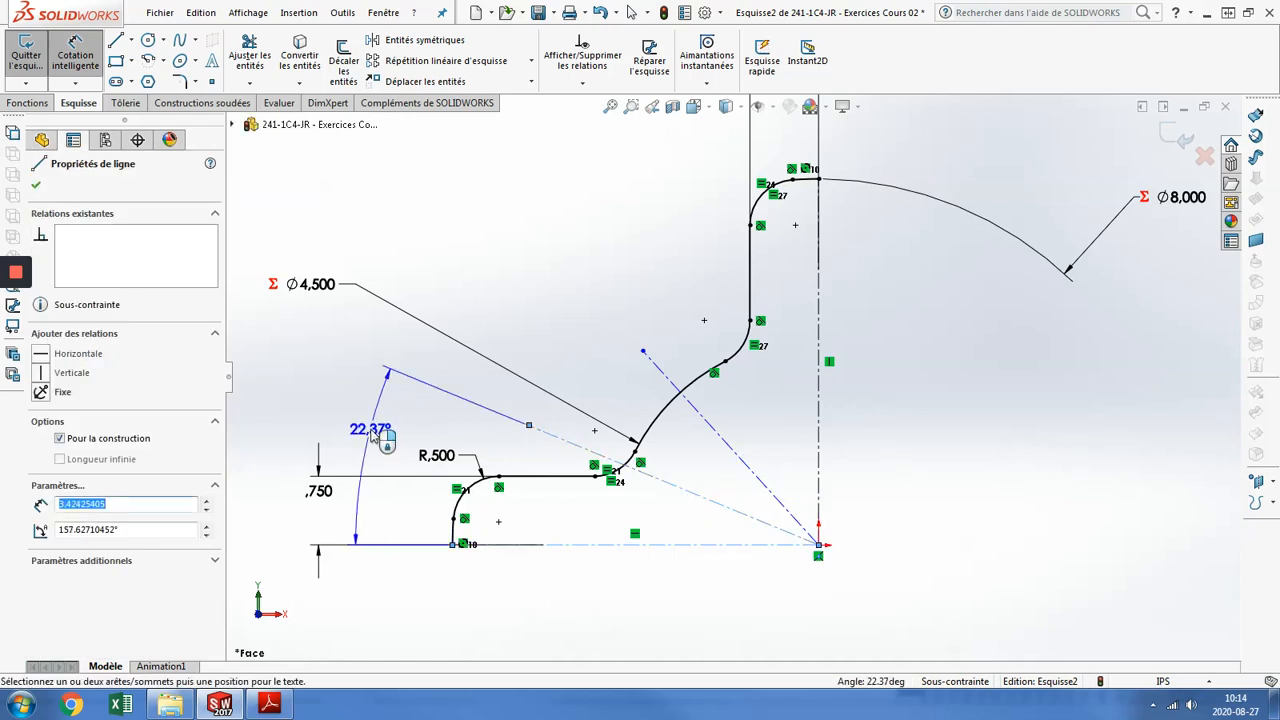
{"action": "left_click", "coordinate": [371, 431]}
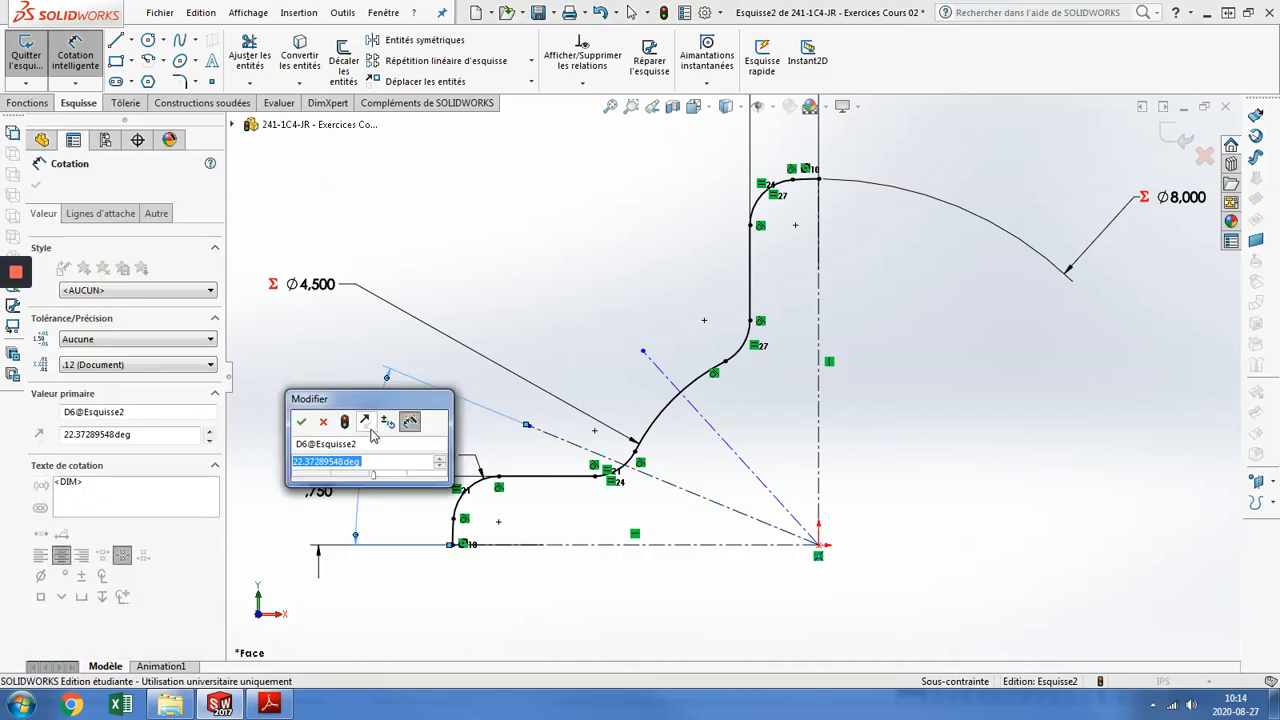
{"action": "type", "text": "25"}
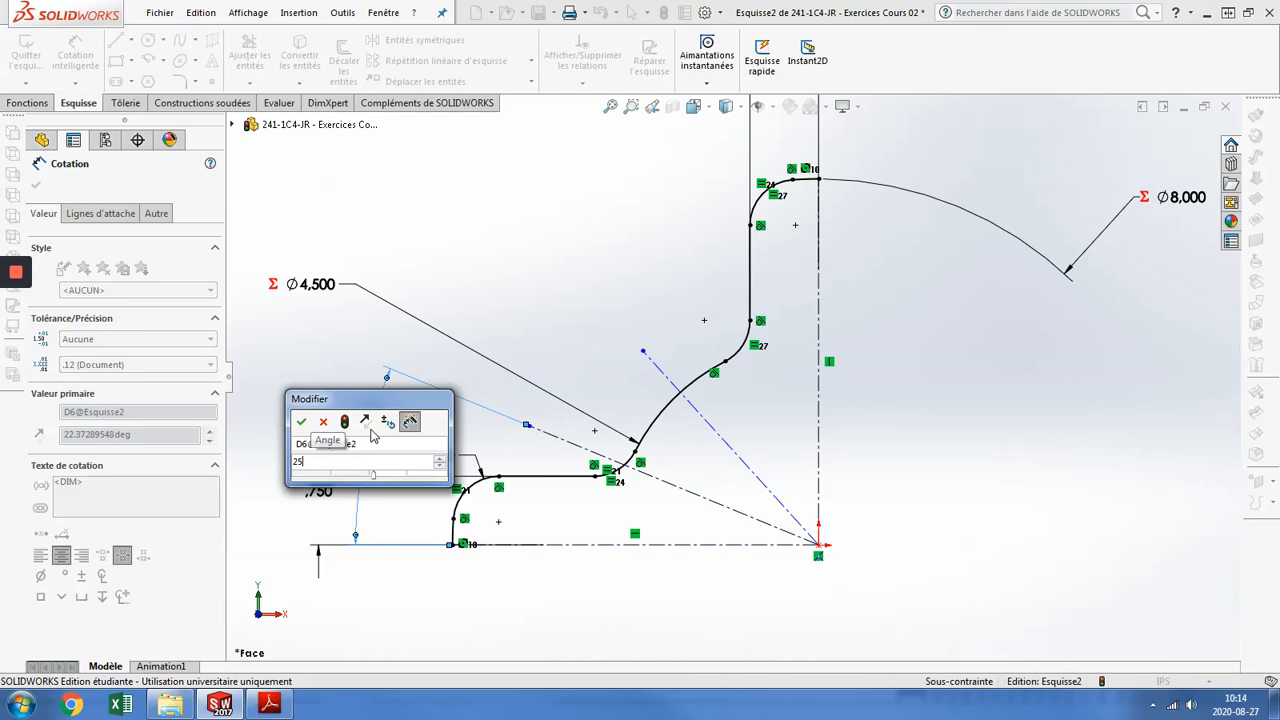
{"action": "key", "text": "Escape"}
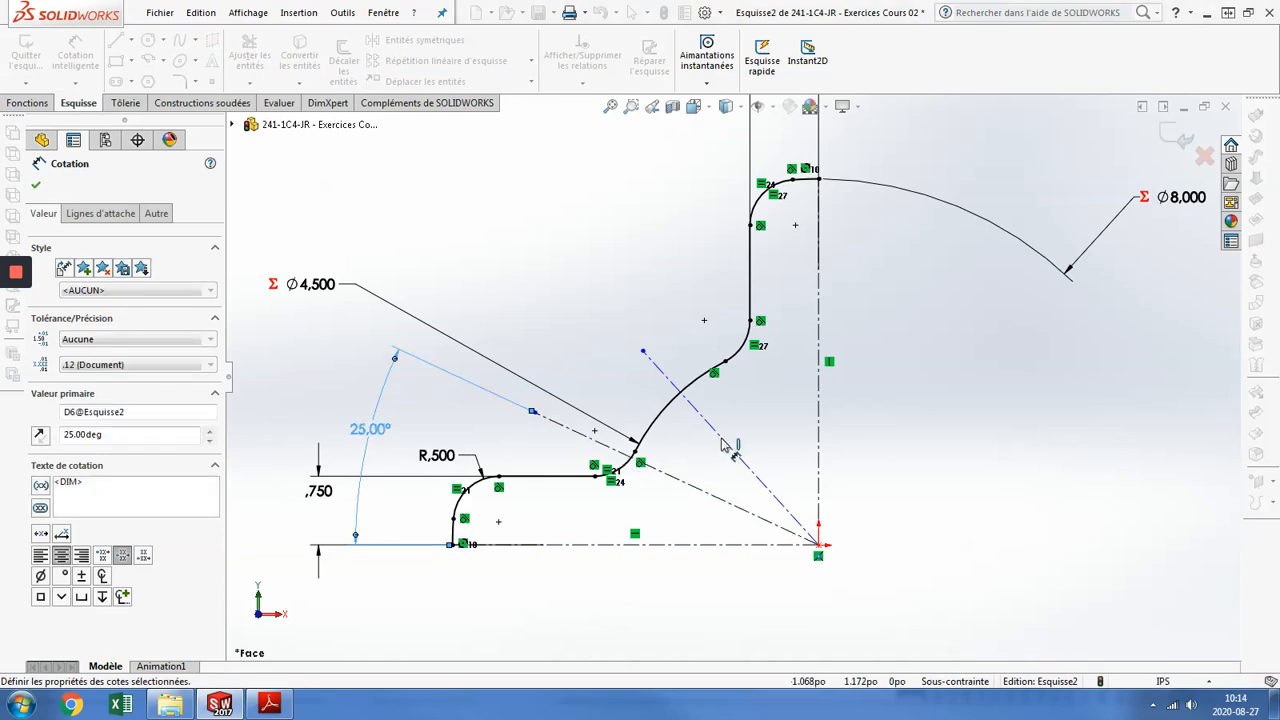
- Dimension the angle between the horizontal centerline and the steeper construction line at 65°
{"action": "left_click", "coordinate": [675, 548]}
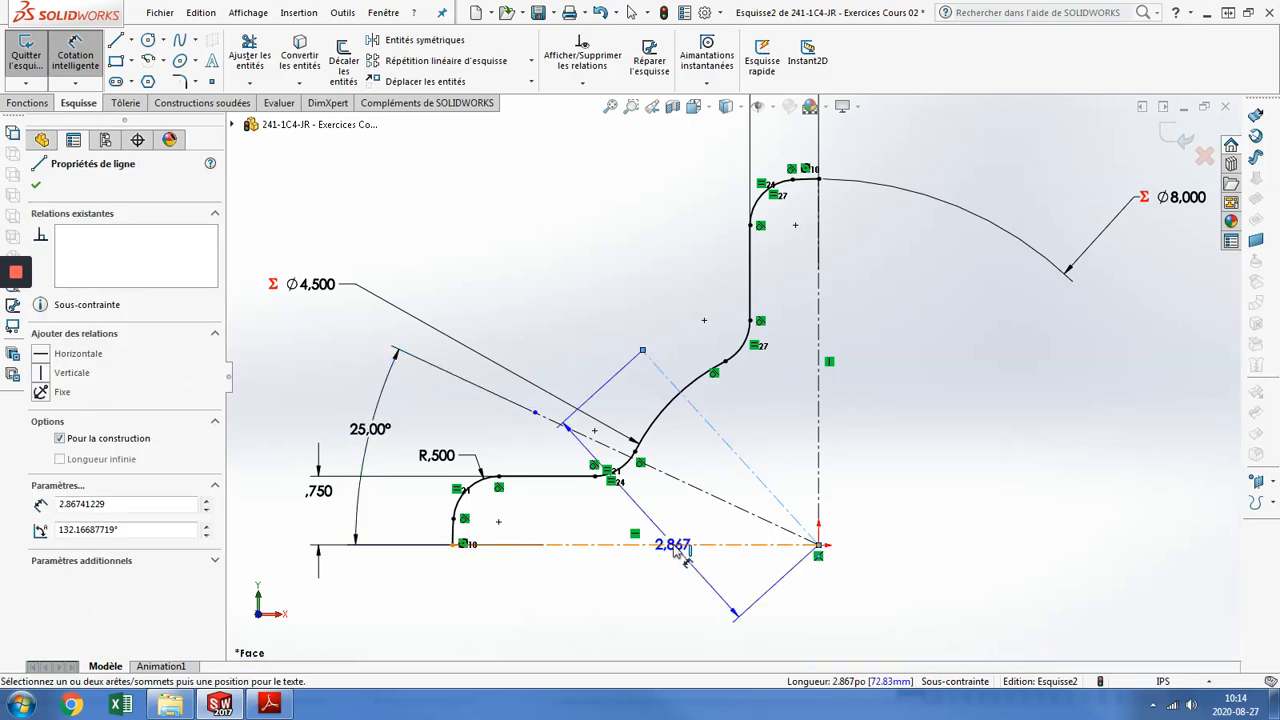
{"action": "left_click", "coordinate": [389, 321]}
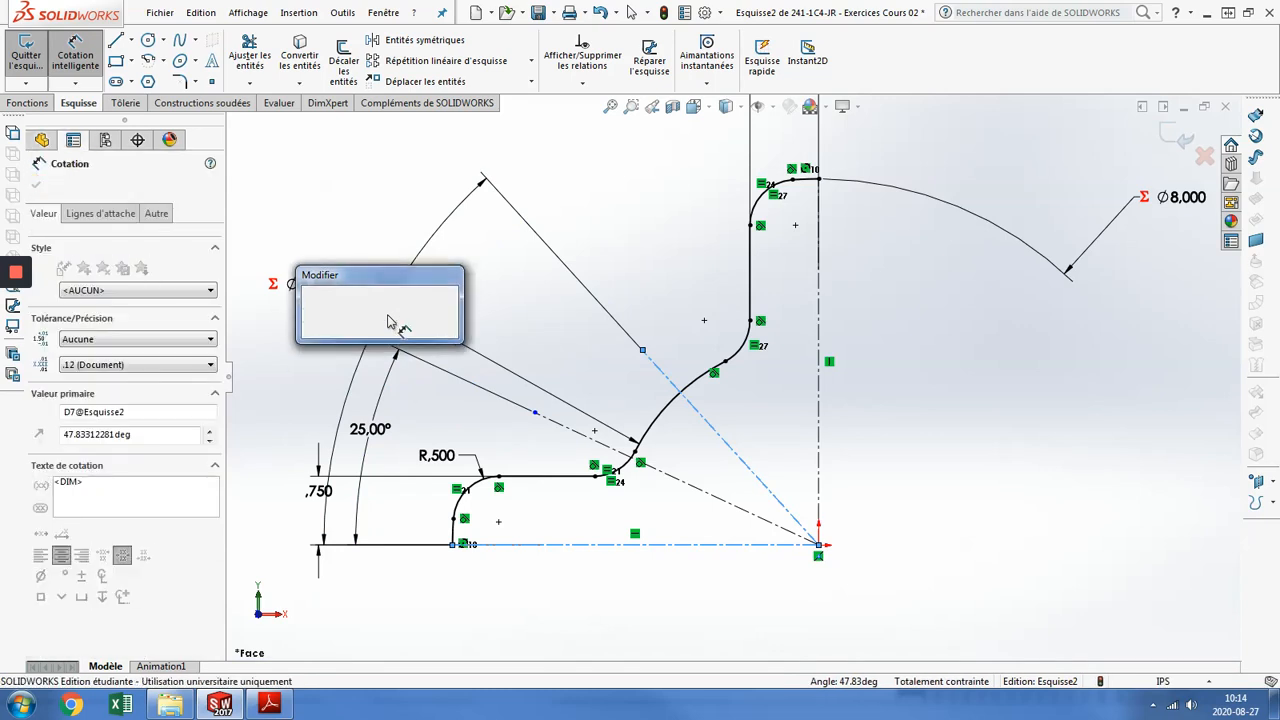
{"action": "type", "text": "65"}
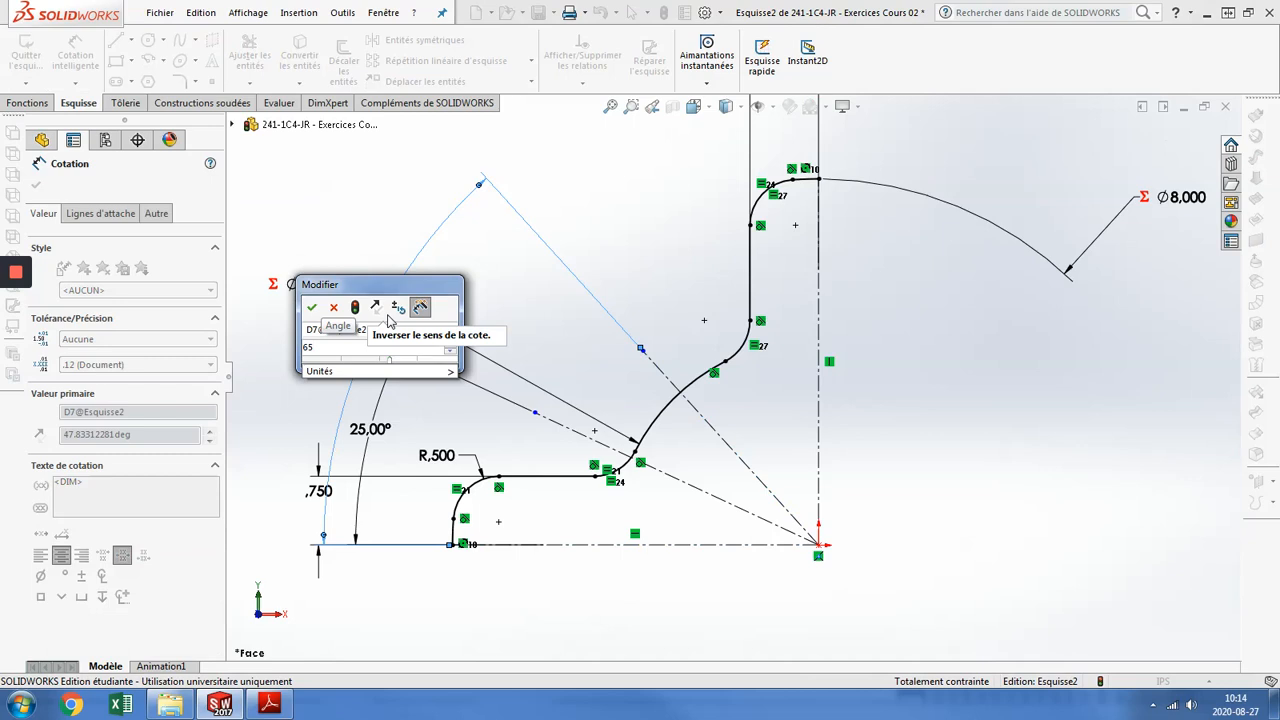
{"action": "key", "text": "Escape"}
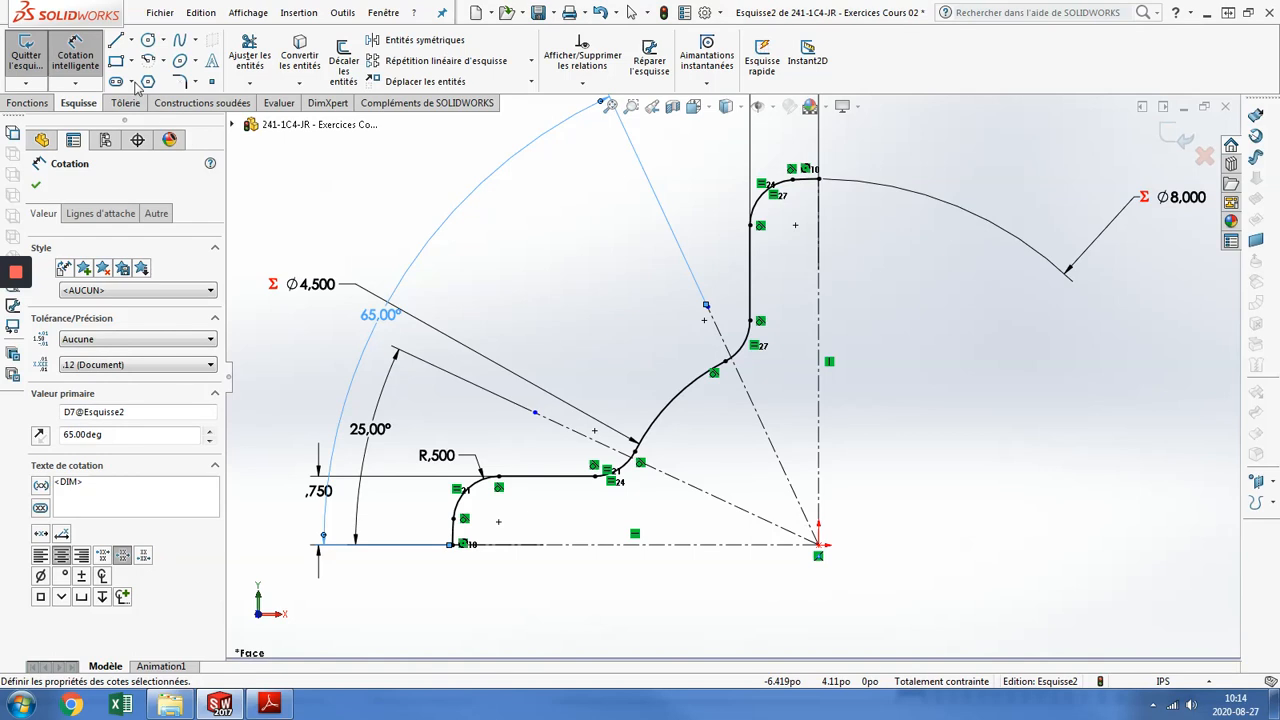
- Sketch a centerpoint arc slot about the origin between the two angled construction lines, about 1.53 in centerline radius and 0.63 in wide
{"action": "left_click", "coordinate": [131, 82]}
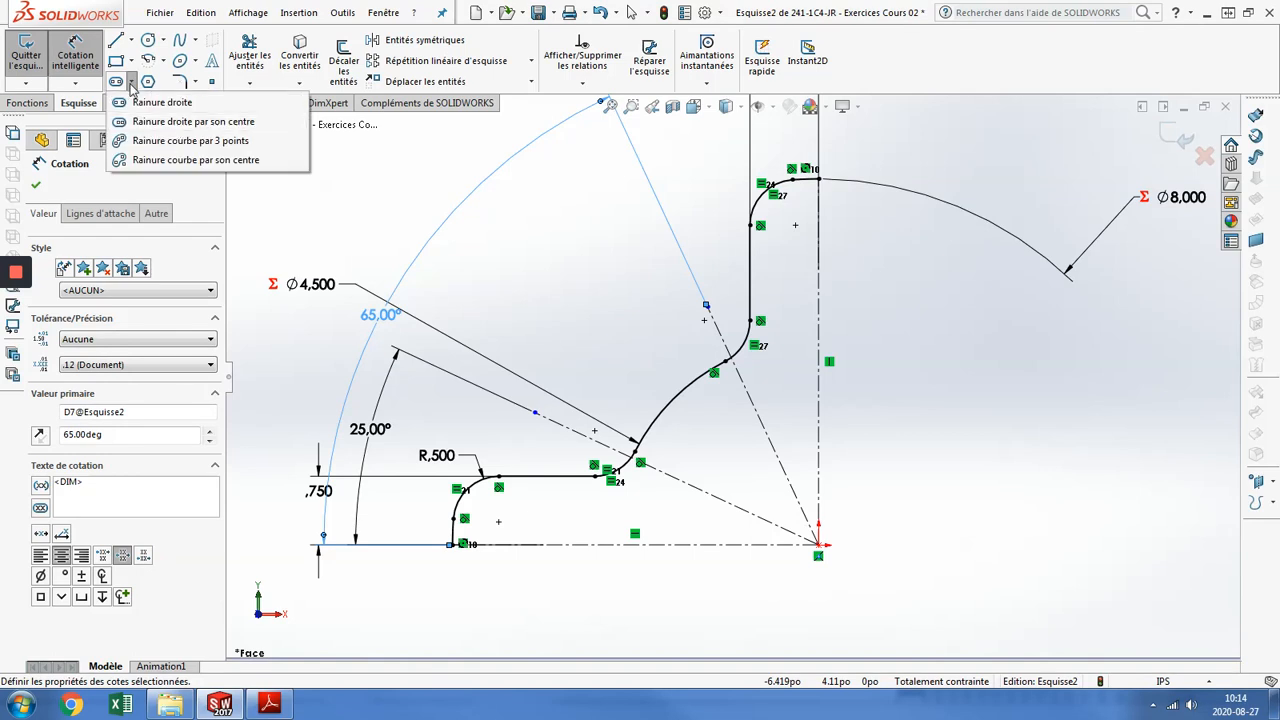
{"action": "left_click", "coordinate": [190, 160]}
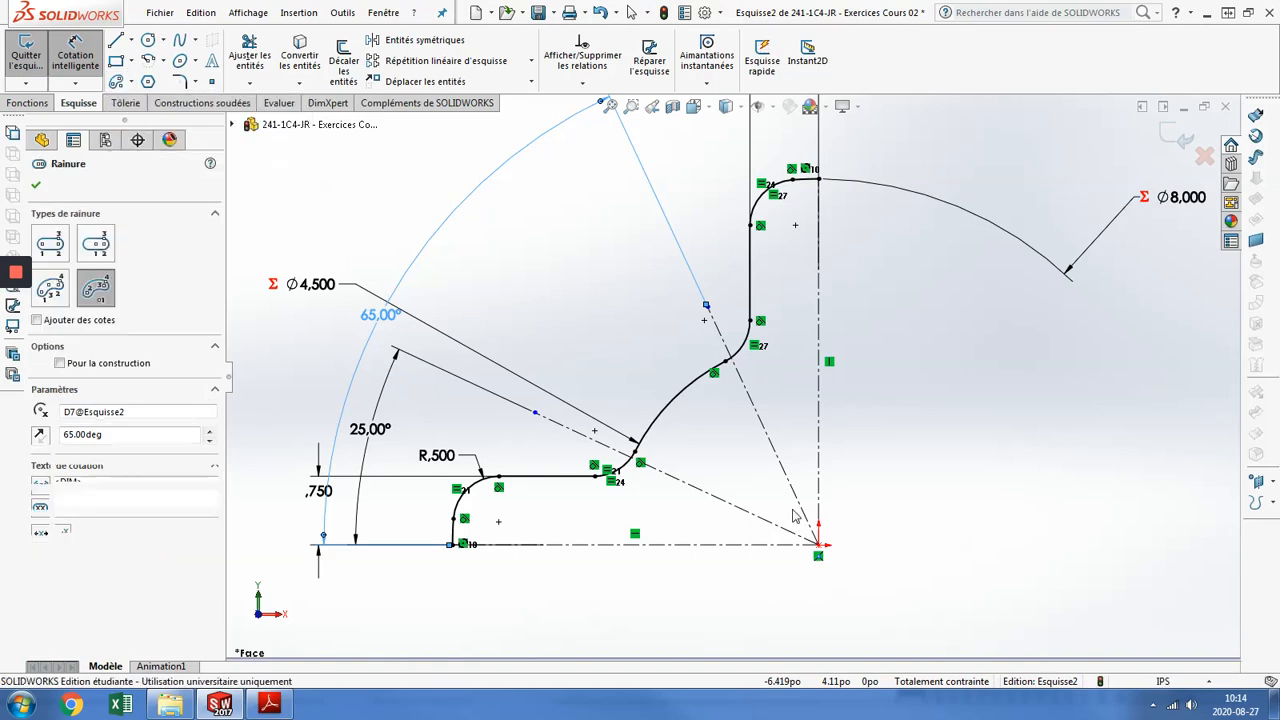
{"action": "left_click", "coordinate": [819, 546]}
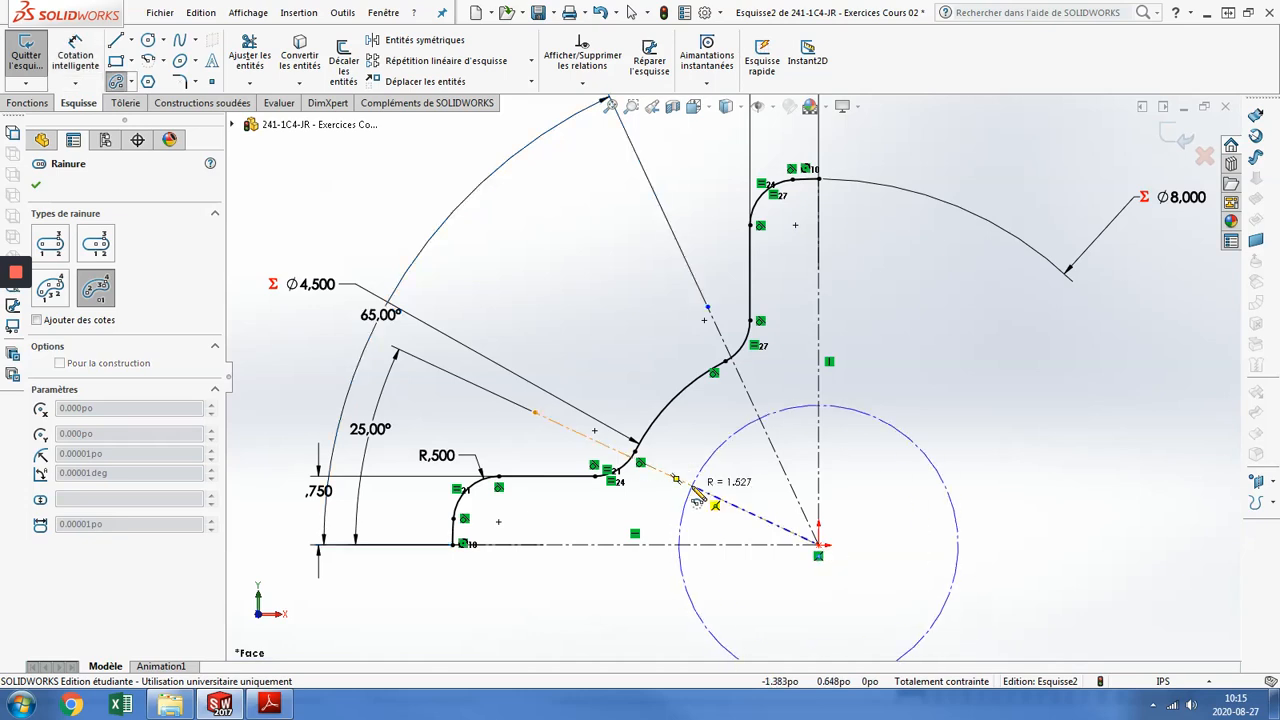
{"action": "left_click", "coordinate": [692, 487]}
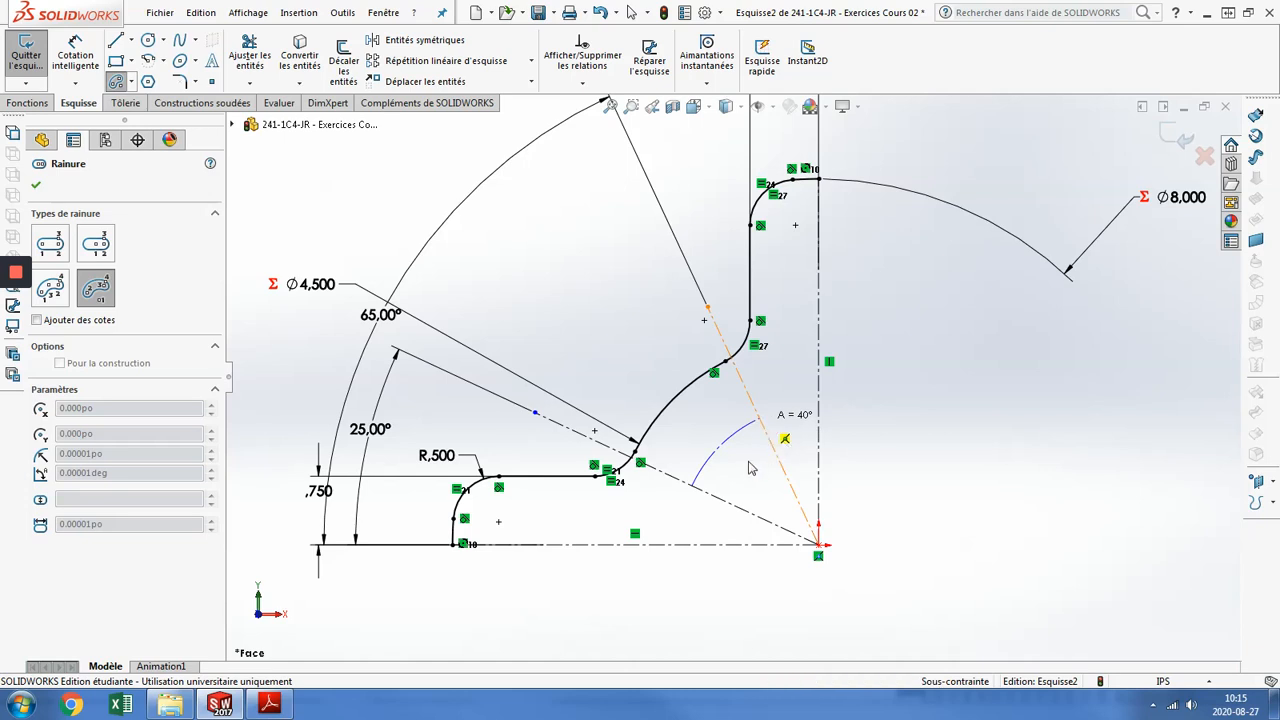
{"action": "left_click", "coordinate": [758, 453]}
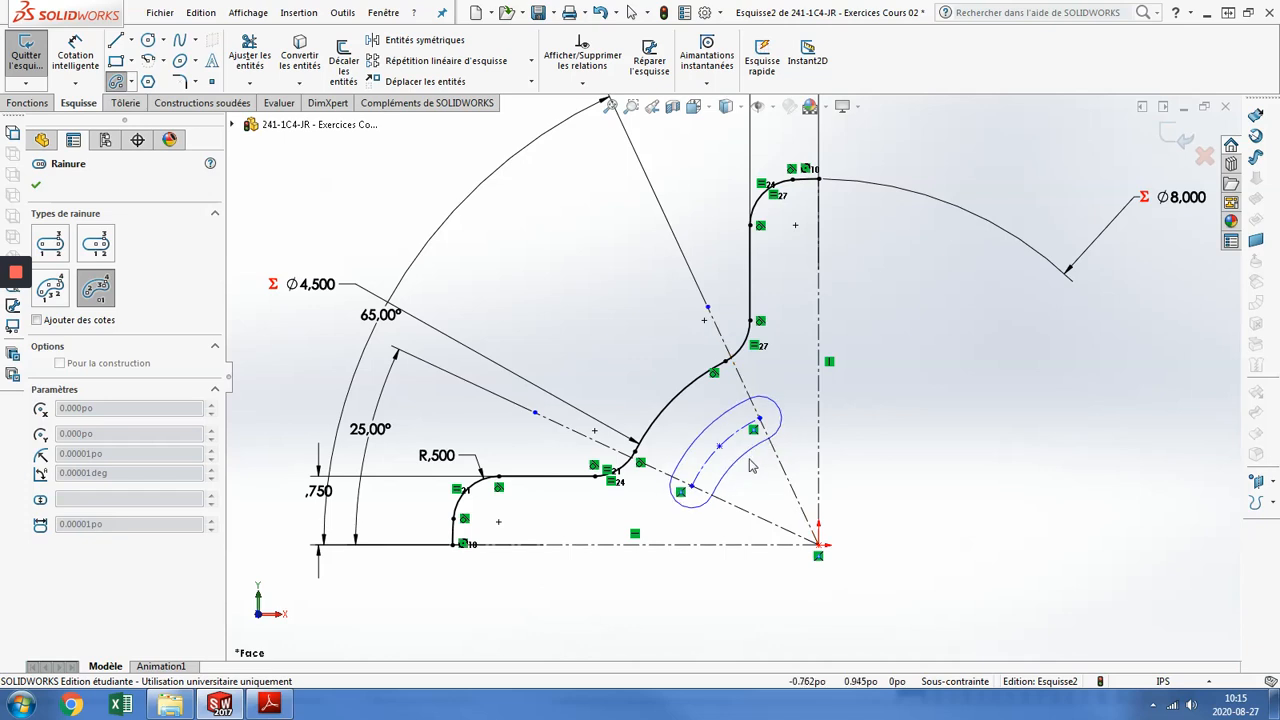
{"action": "left_click", "coordinate": [751, 464]}
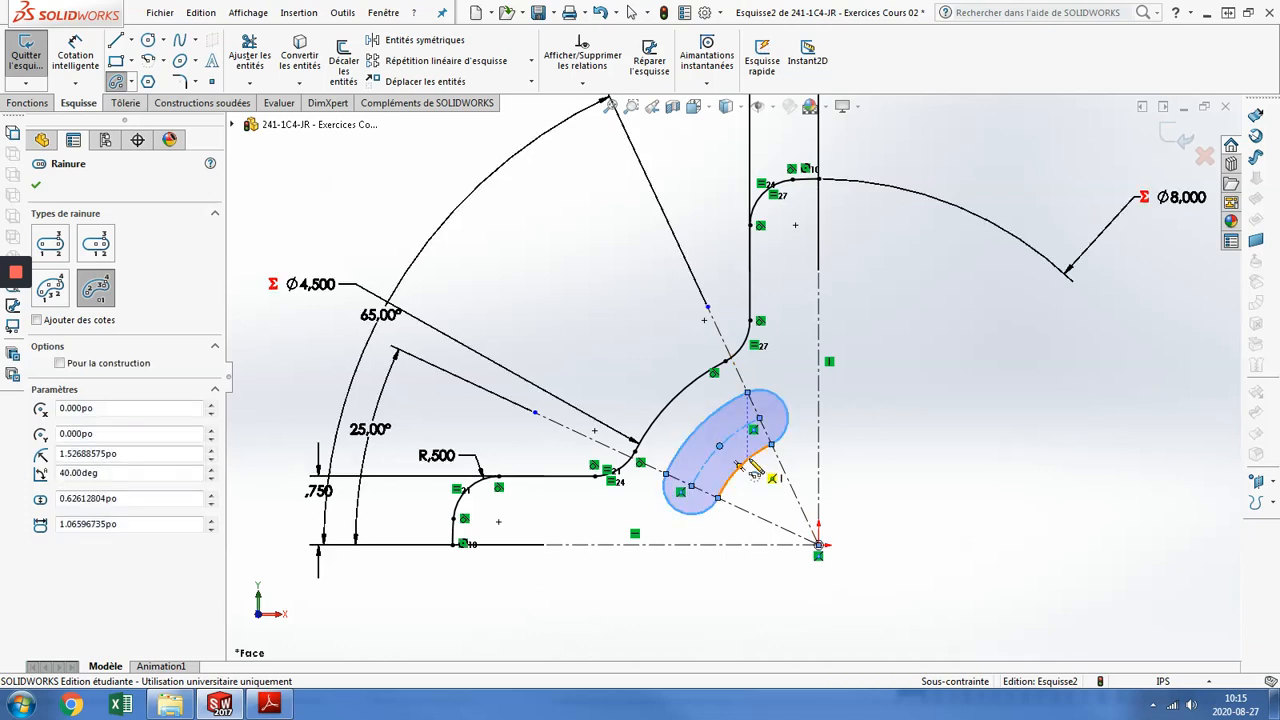
{"action": "key", "text": "Escape"}
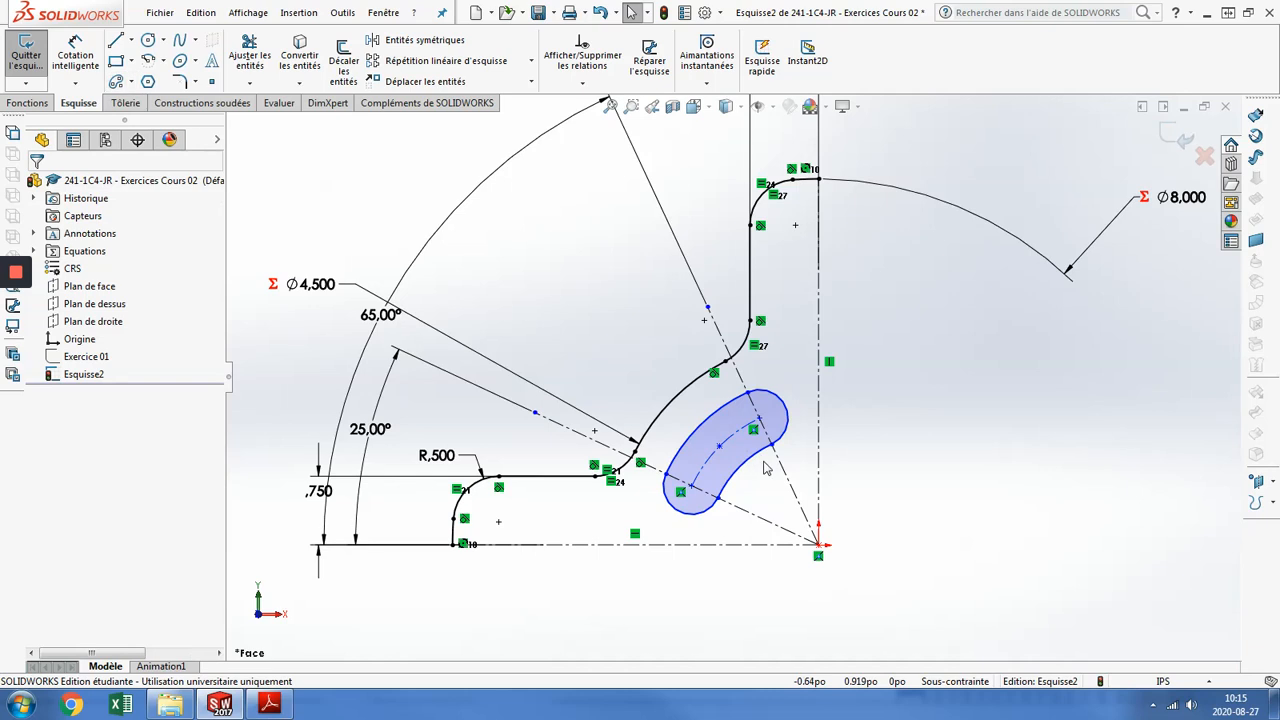
- Dimension the arc slot's inner arc with a 1.25 in radius and its outer arc with a 1.75 in radius
{"action": "left_click", "coordinate": [75, 55]}
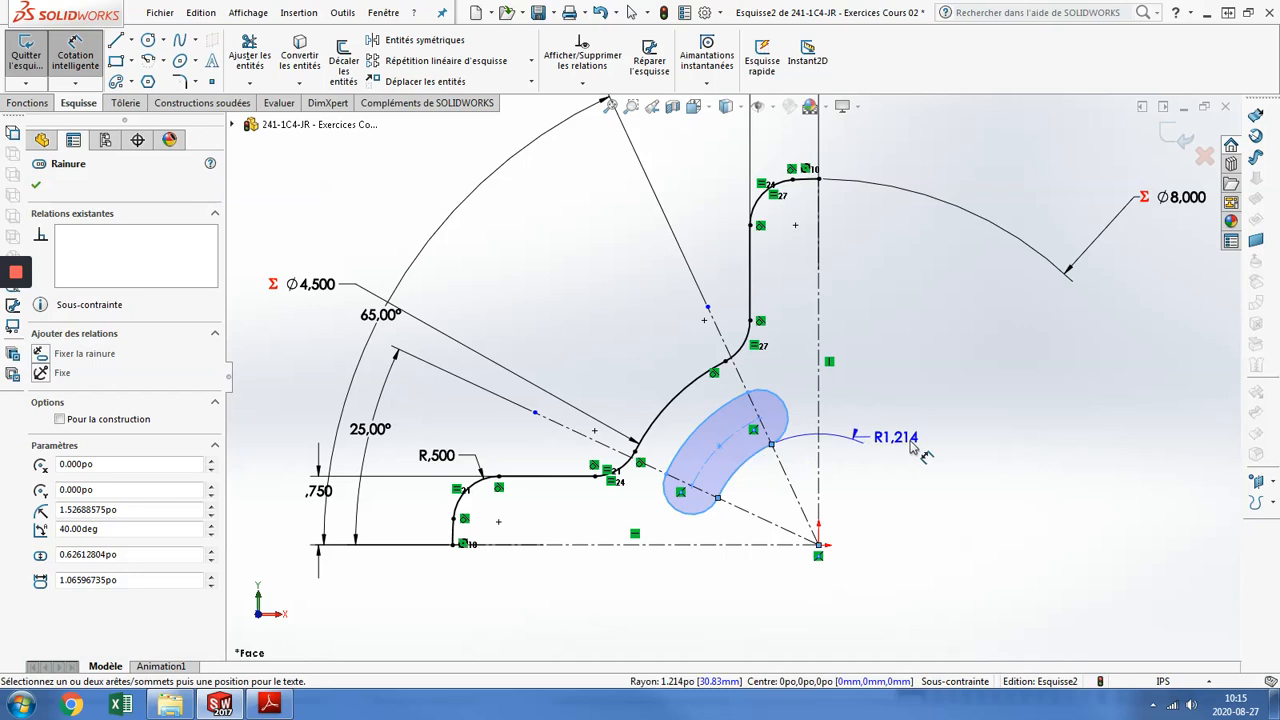
{"action": "left_click", "coordinate": [922, 447]}
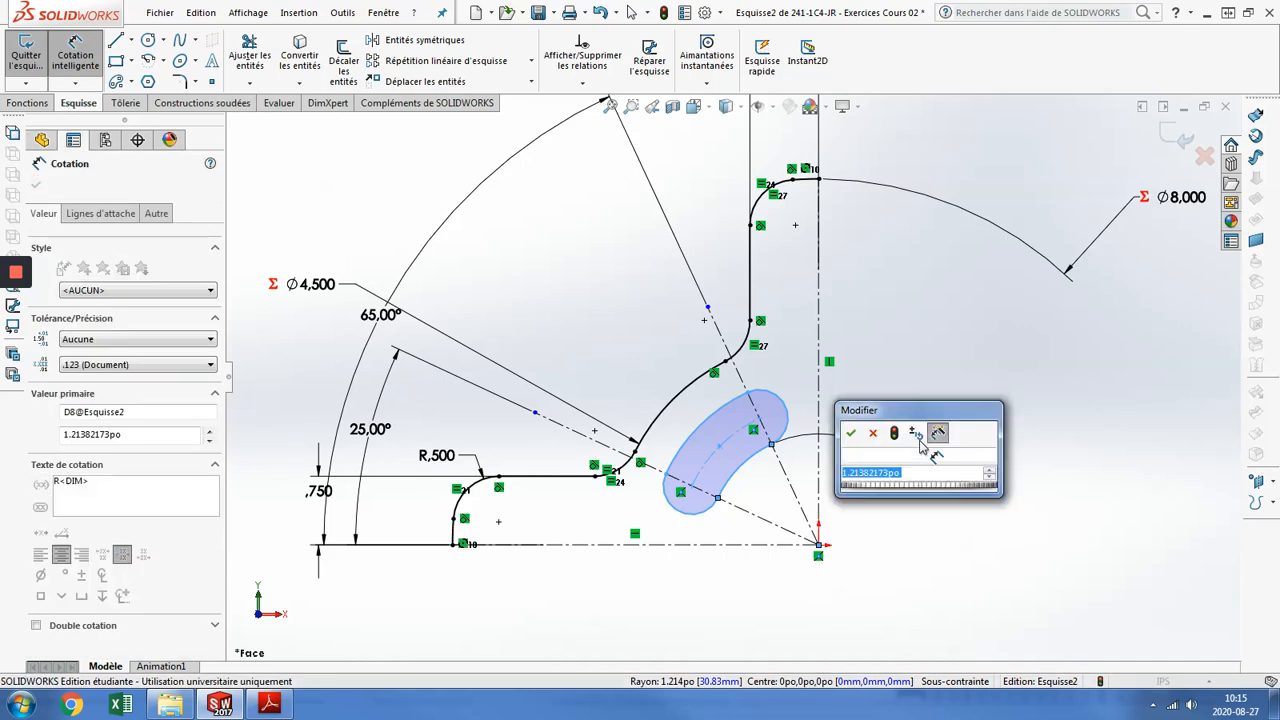
{"action": "type", "text": "1.25"}
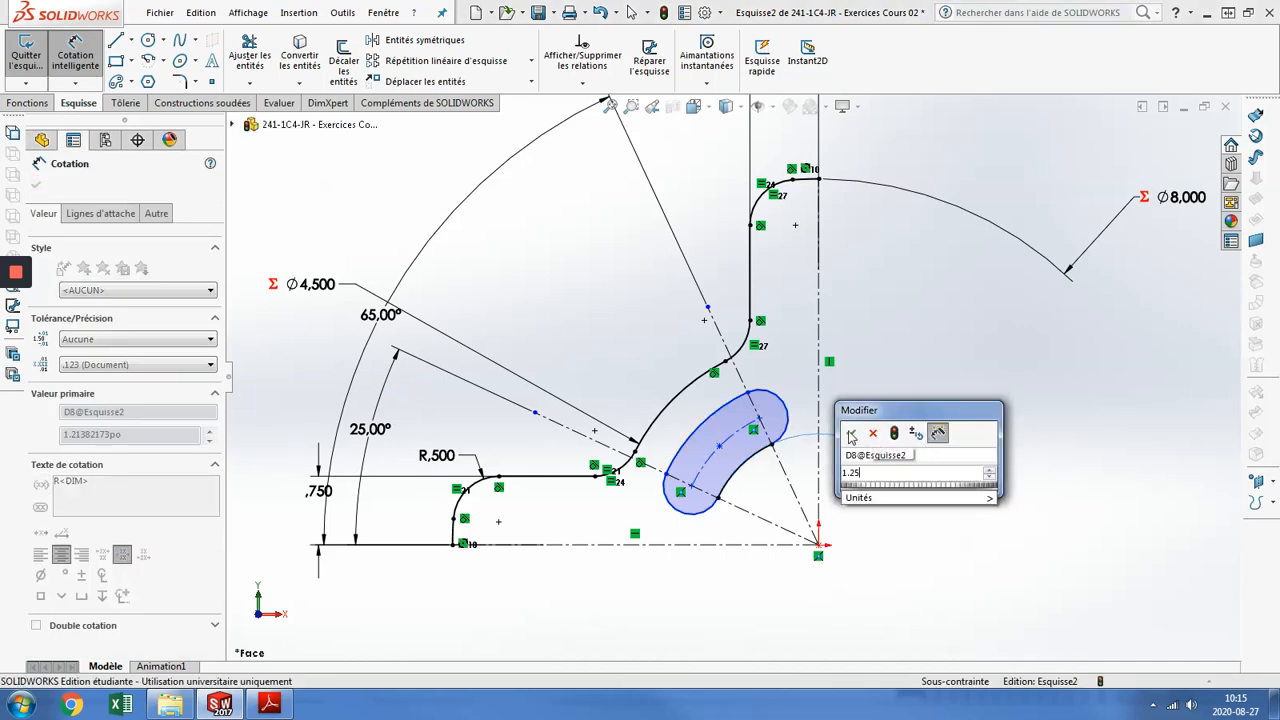
{"action": "left_click", "coordinate": [850, 433]}
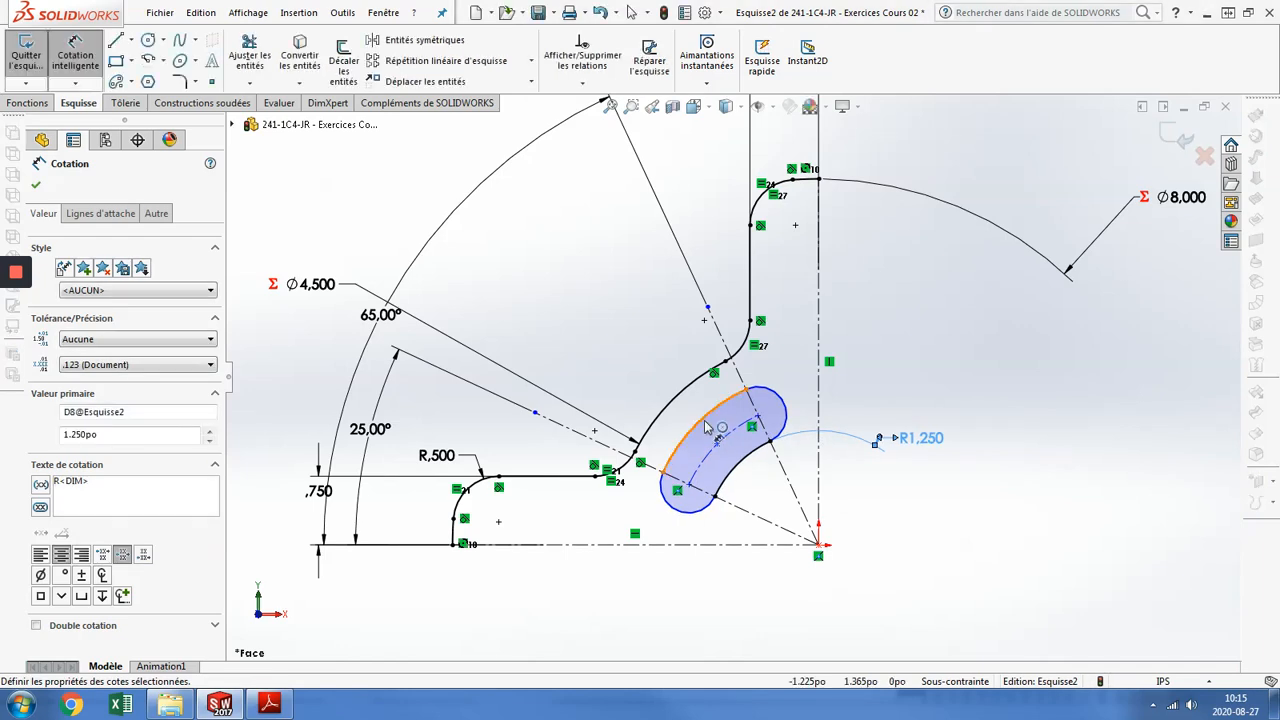
{"action": "left_click", "coordinate": [908, 375]}
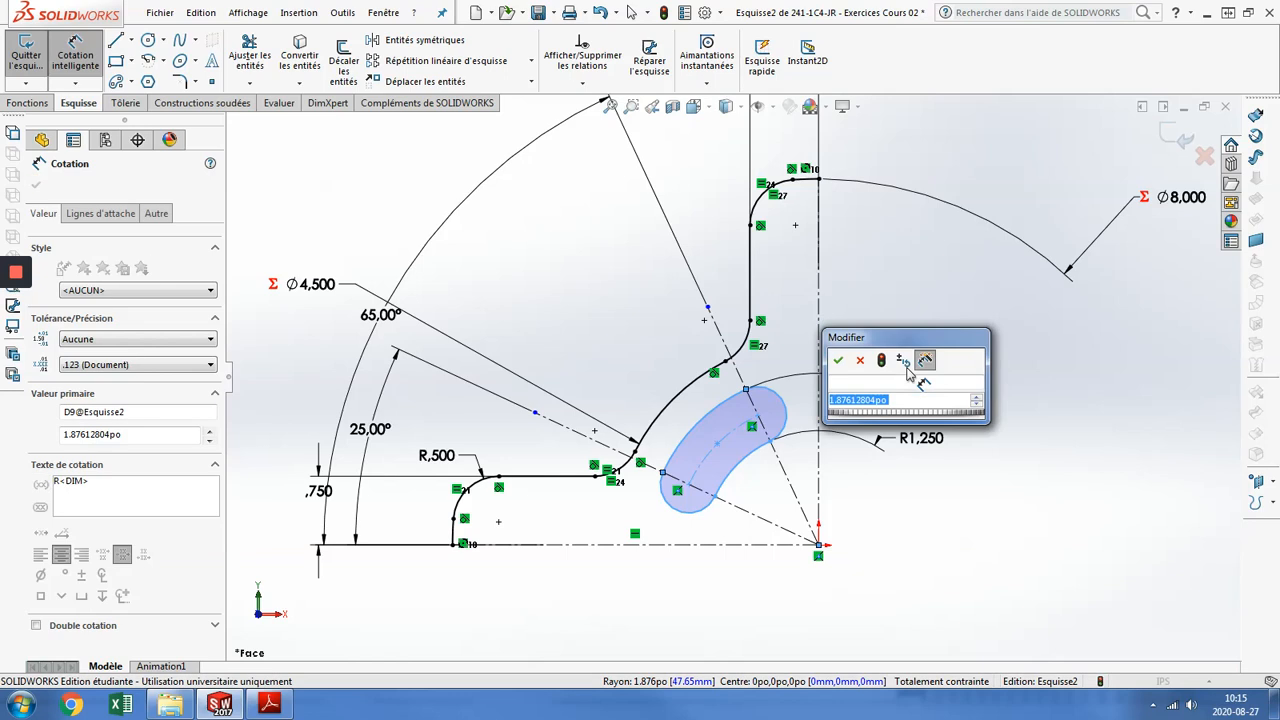
{"action": "type", "text": "1.75"}
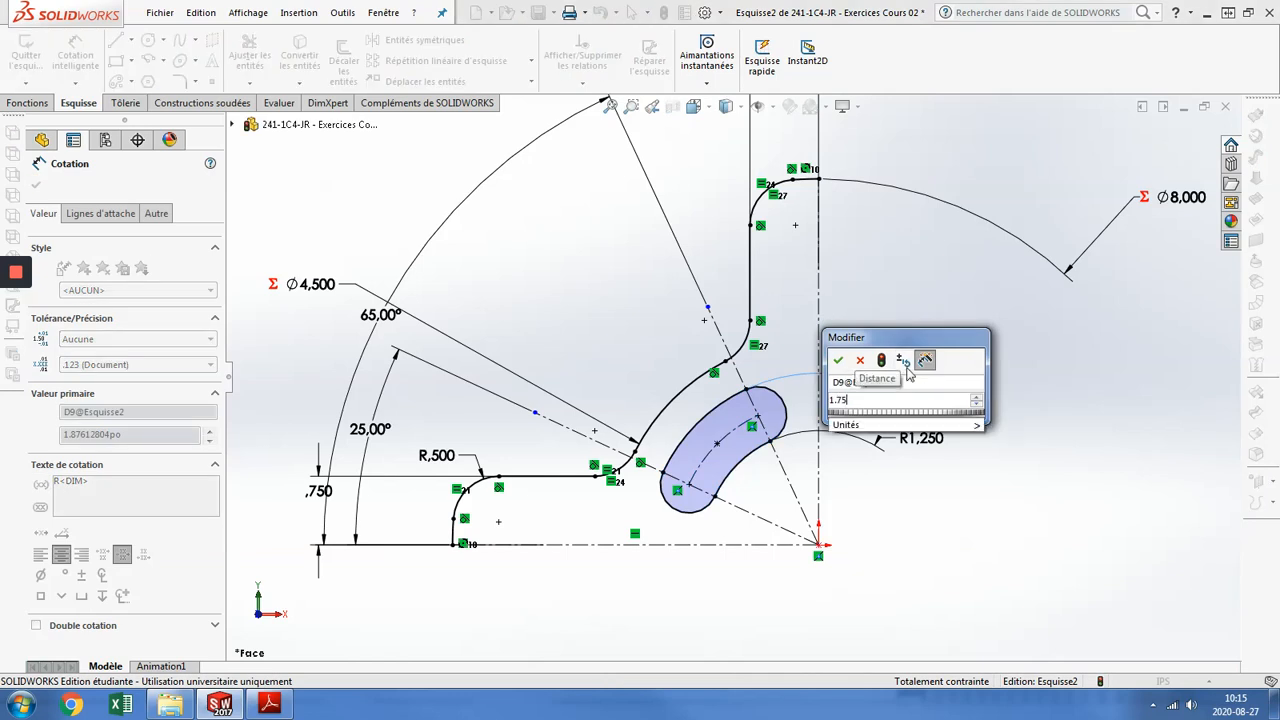
{"action": "left_click", "coordinate": [839, 362]}
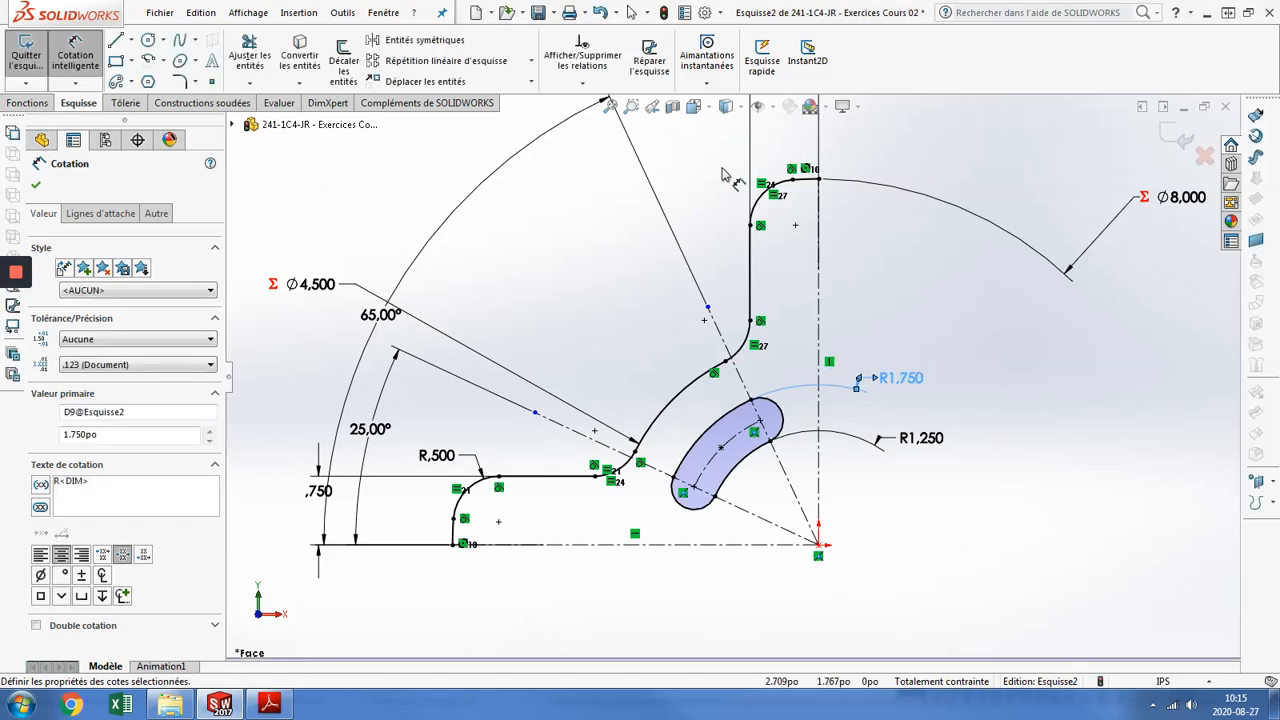
- Start a circular sketch pattern about the origin with 4 instances over 360°, taking the arc slot as the entities to repeat
{"action": "left_click", "coordinate": [497, 112]}
{"action": "left_click", "coordinate": [531, 61]}
{"action": "left_click", "coordinate": [482, 104]}
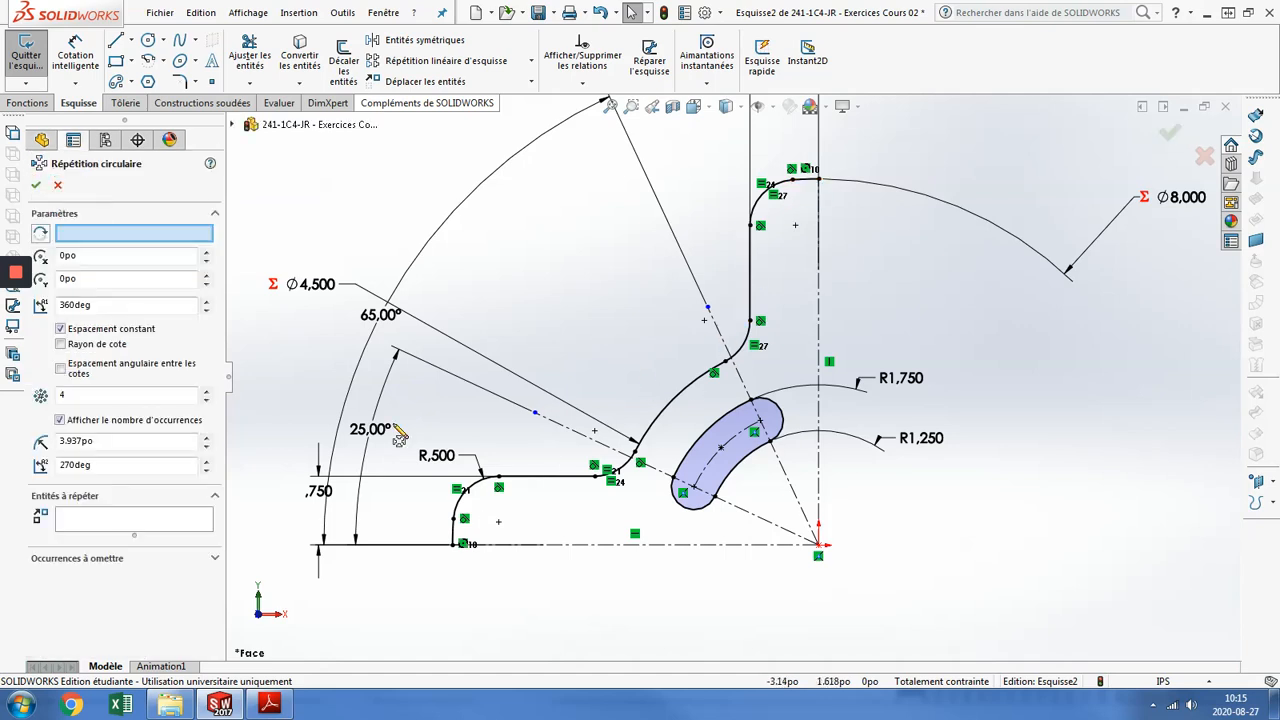
{"action": "left_click", "coordinate": [177, 522]}
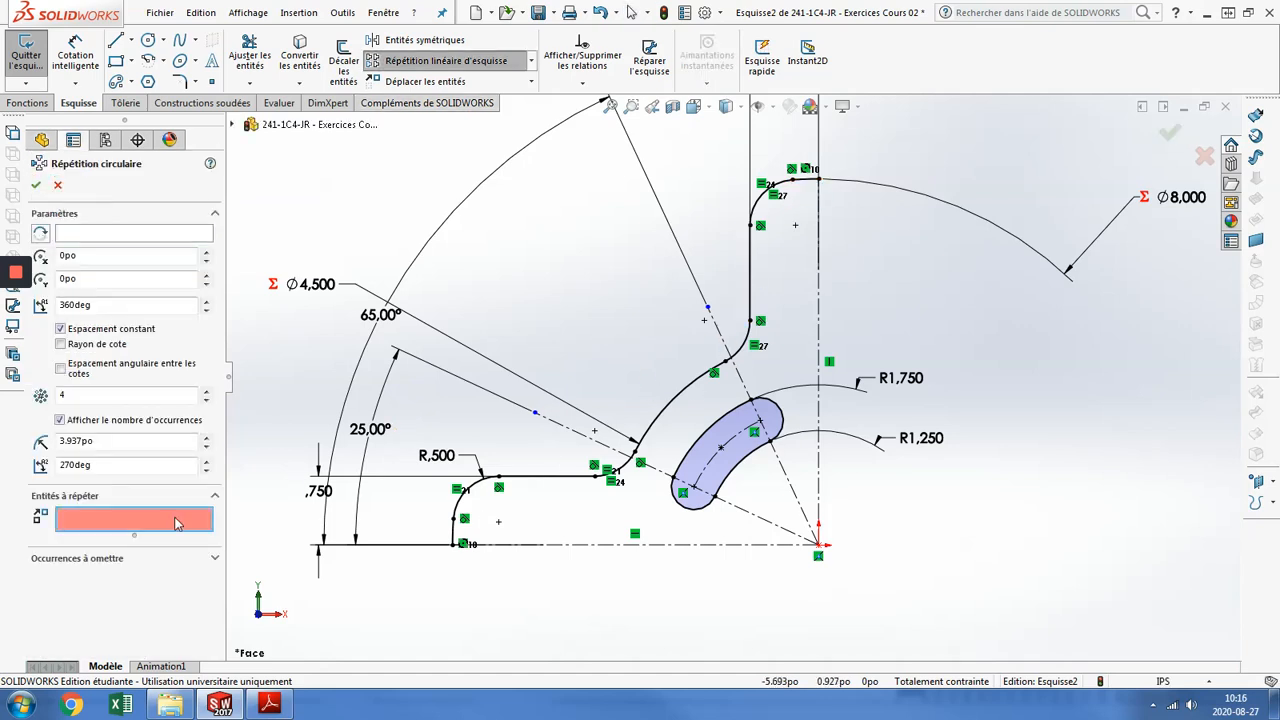
{"action": "left_click", "coordinate": [740, 430]}
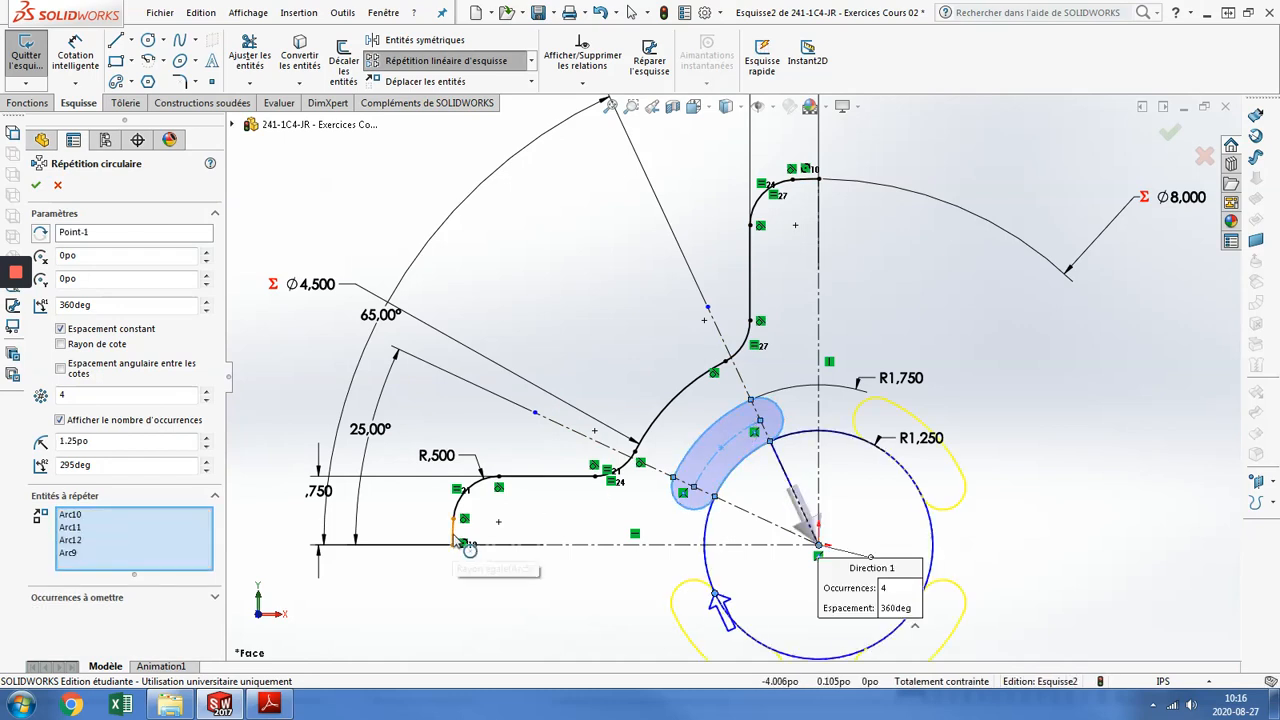
- Add all arcs, fillets and straight lines of the quarter profile to the entities repeated by the circular pattern
{"action": "left_click", "coordinate": [485, 486]}
{"action": "left_click", "coordinate": [506, 487]}
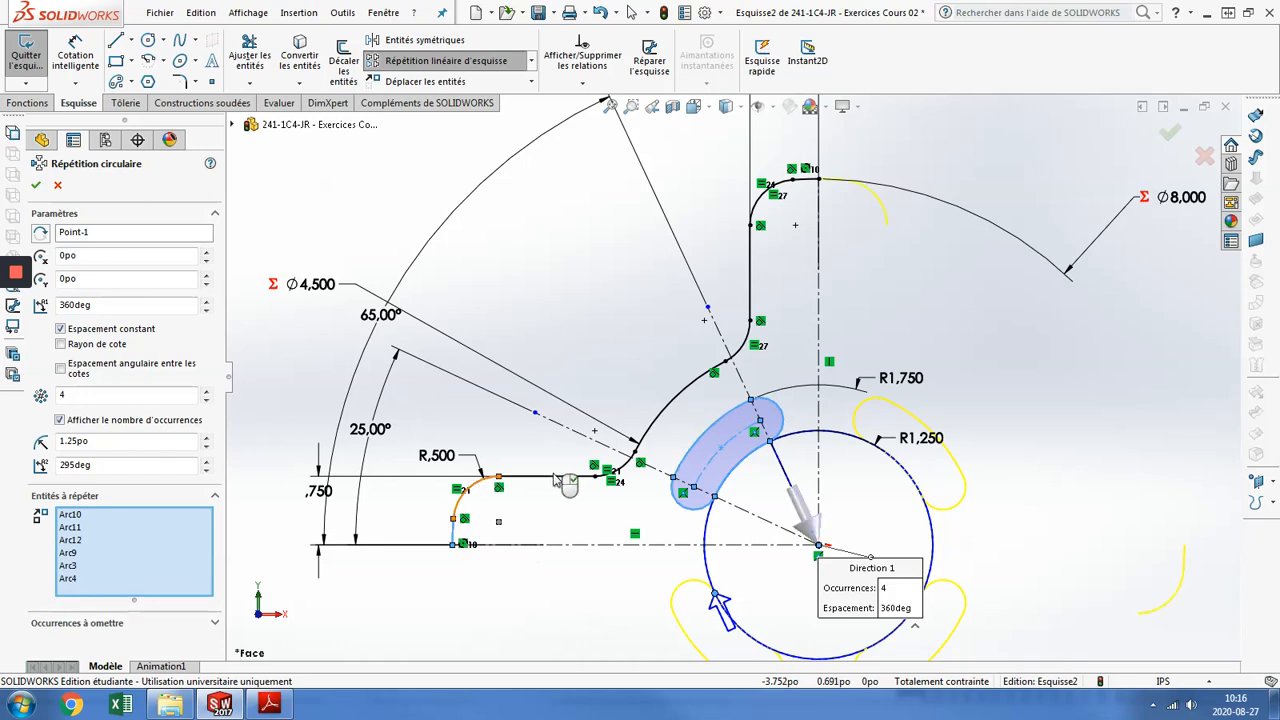
{"action": "left_click", "coordinate": [565, 476]}
{"action": "left_click", "coordinate": [638, 466]}
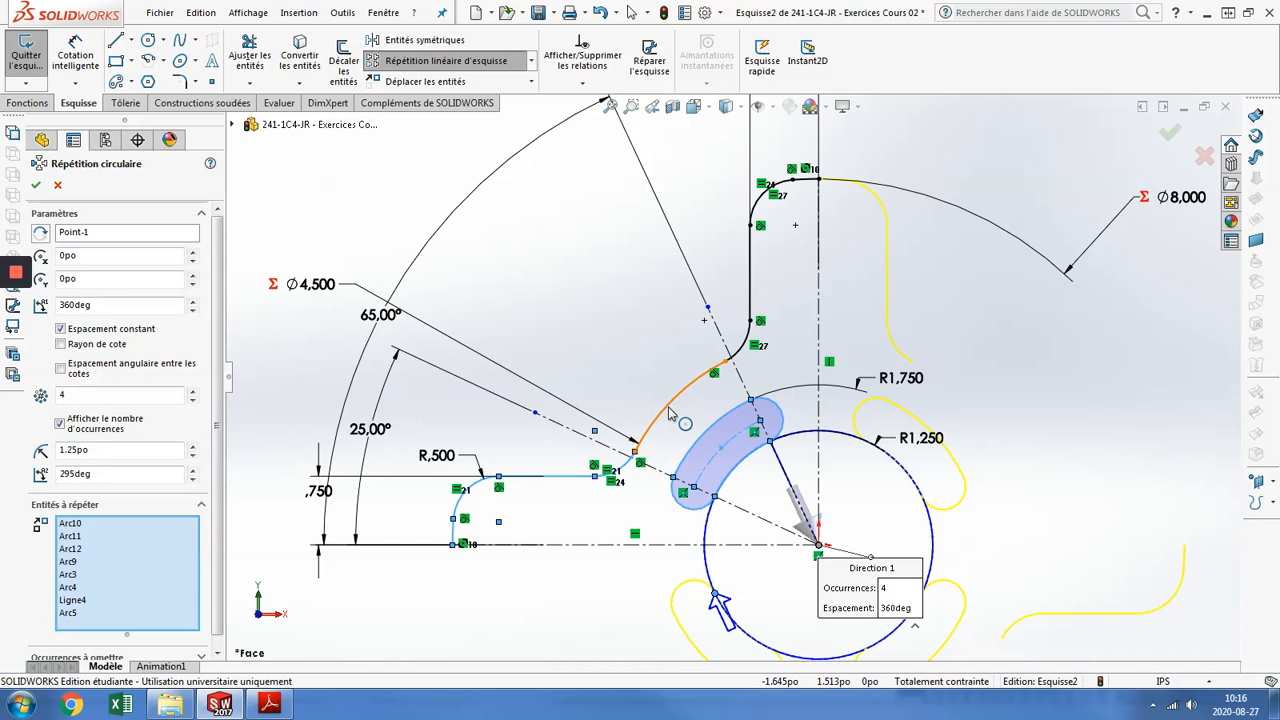
{"action": "left_click", "coordinate": [669, 413]}
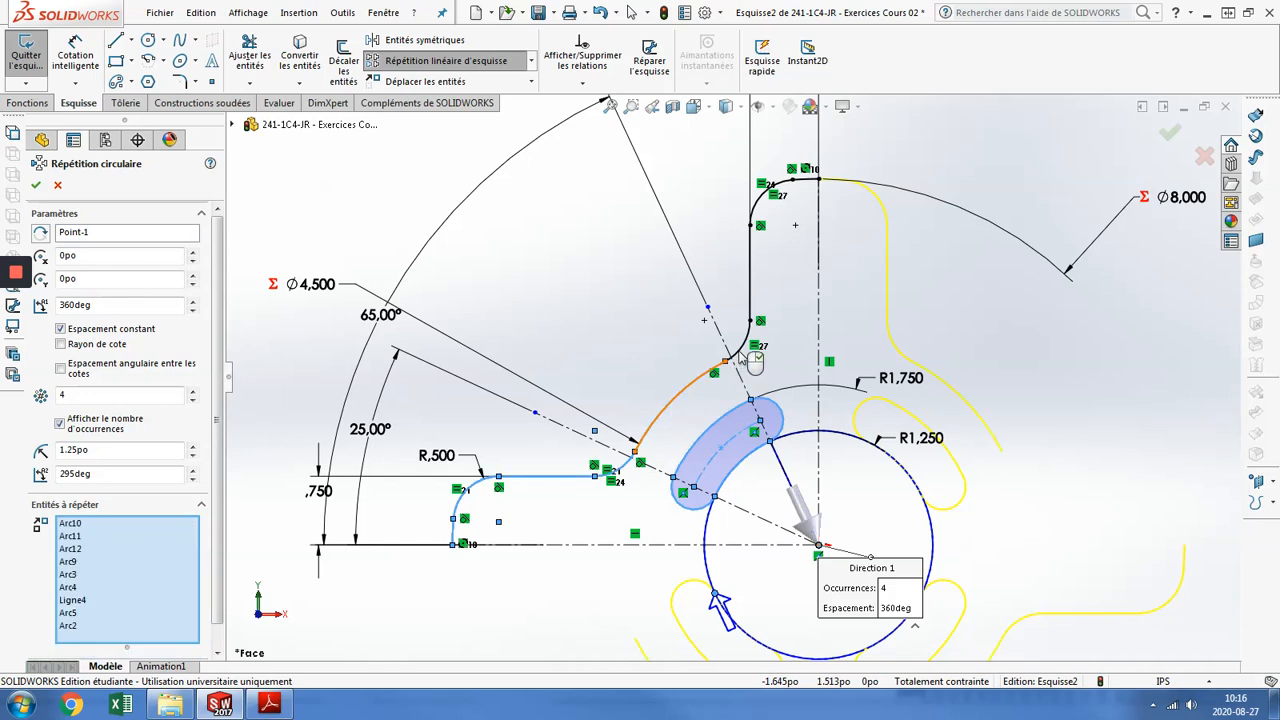
{"action": "left_click", "coordinate": [749, 348]}
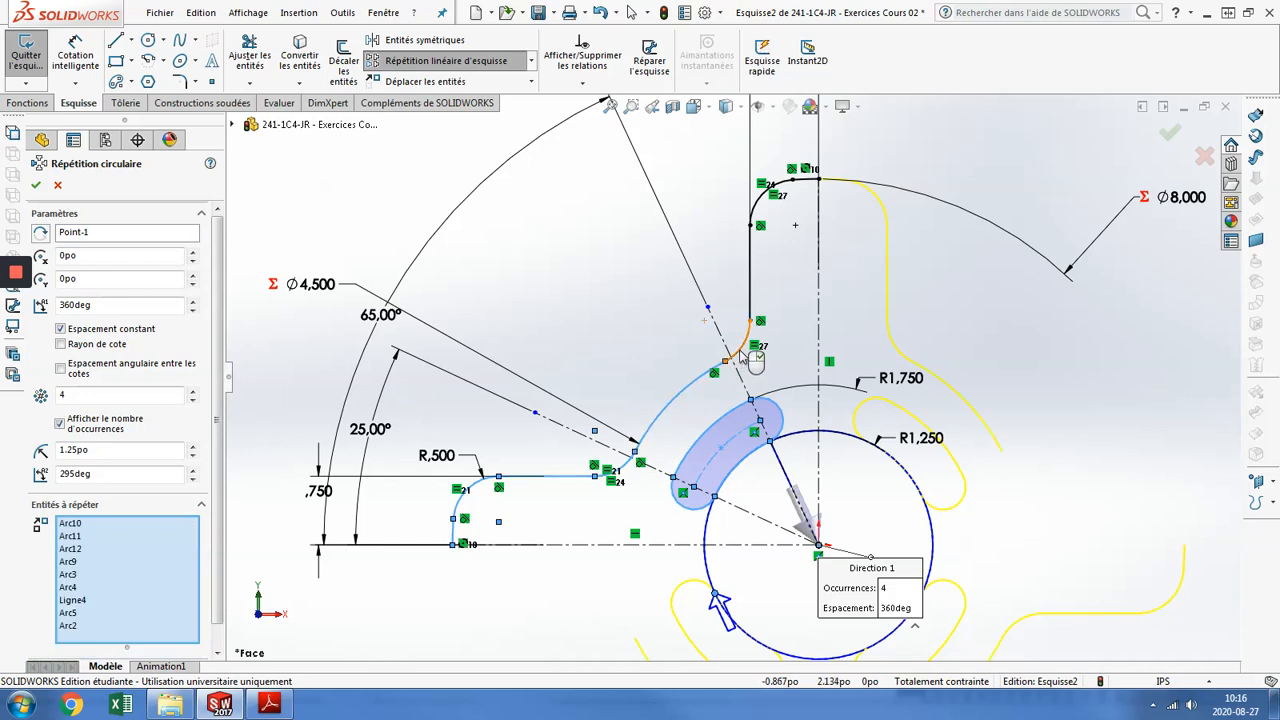
{"action": "left_click", "coordinate": [752, 262]}
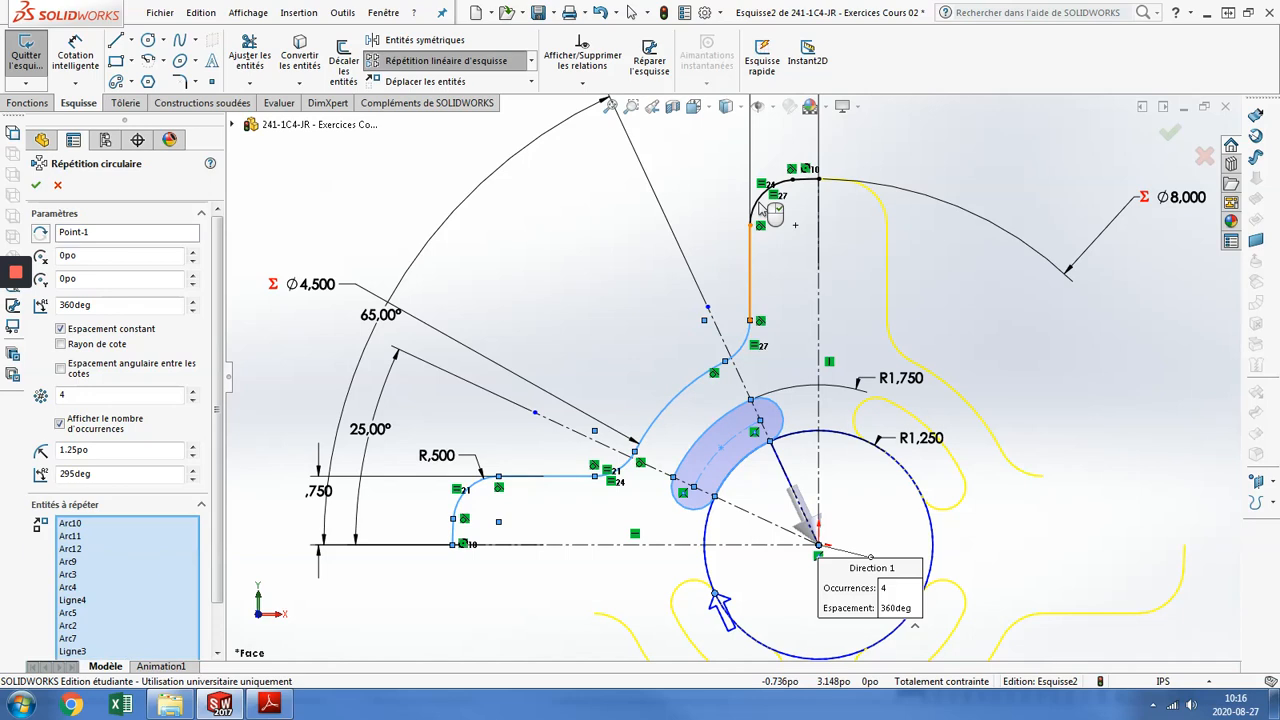
{"action": "left_click", "coordinate": [765, 202]}
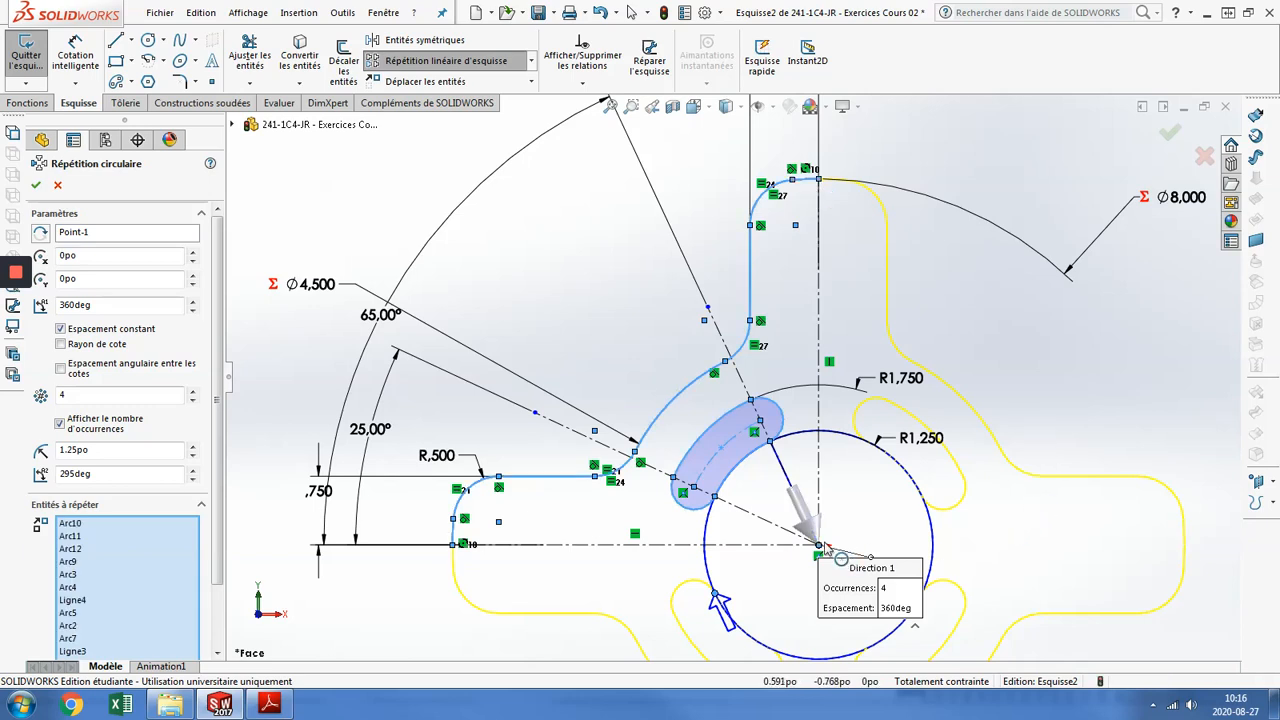
{"action": "scroll", "coordinate": [836, 556], "scroll_direction": "up", "scroll_amount": 2}
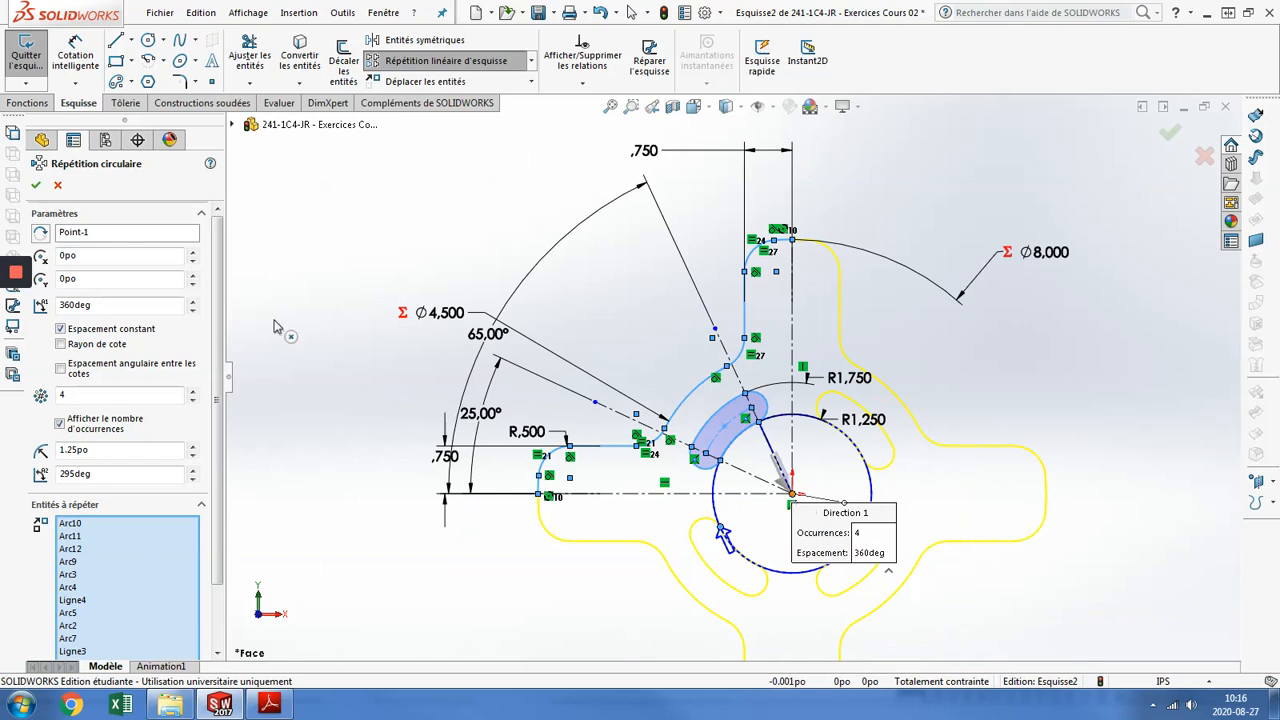
{"action": "left_click", "coordinate": [125, 234]}
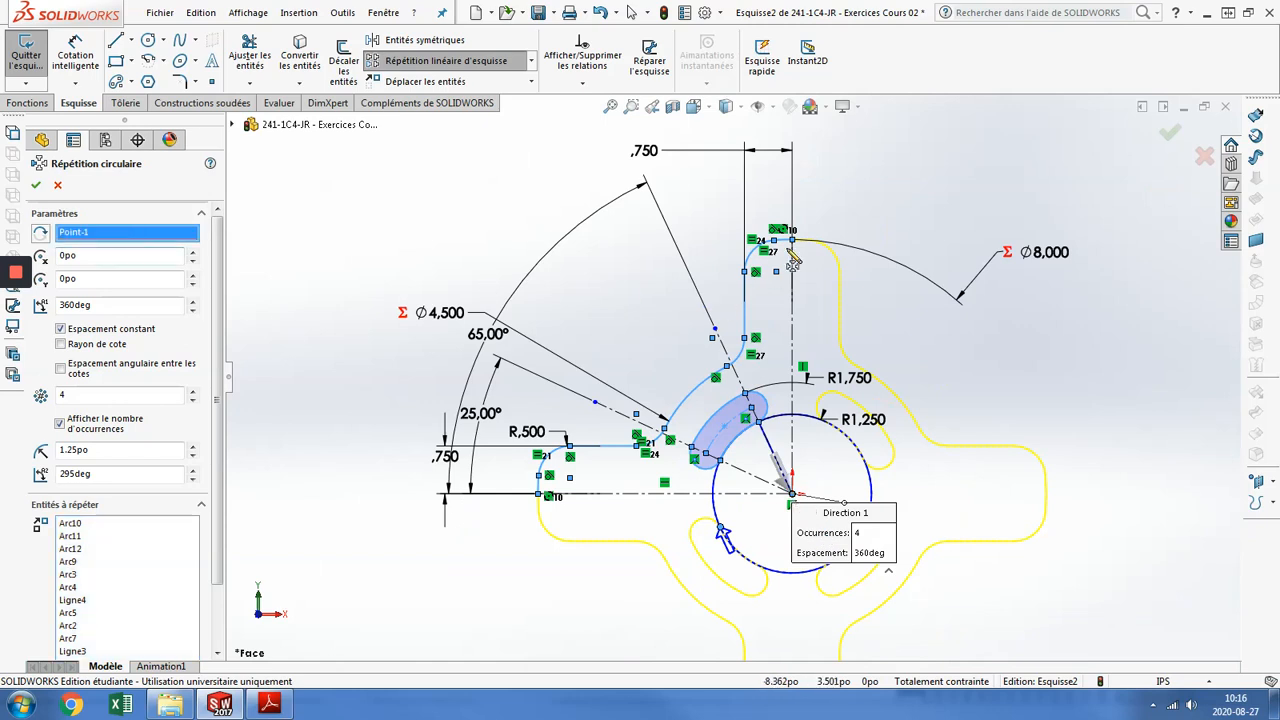
{"action": "left_click", "coordinate": [744, 338]}
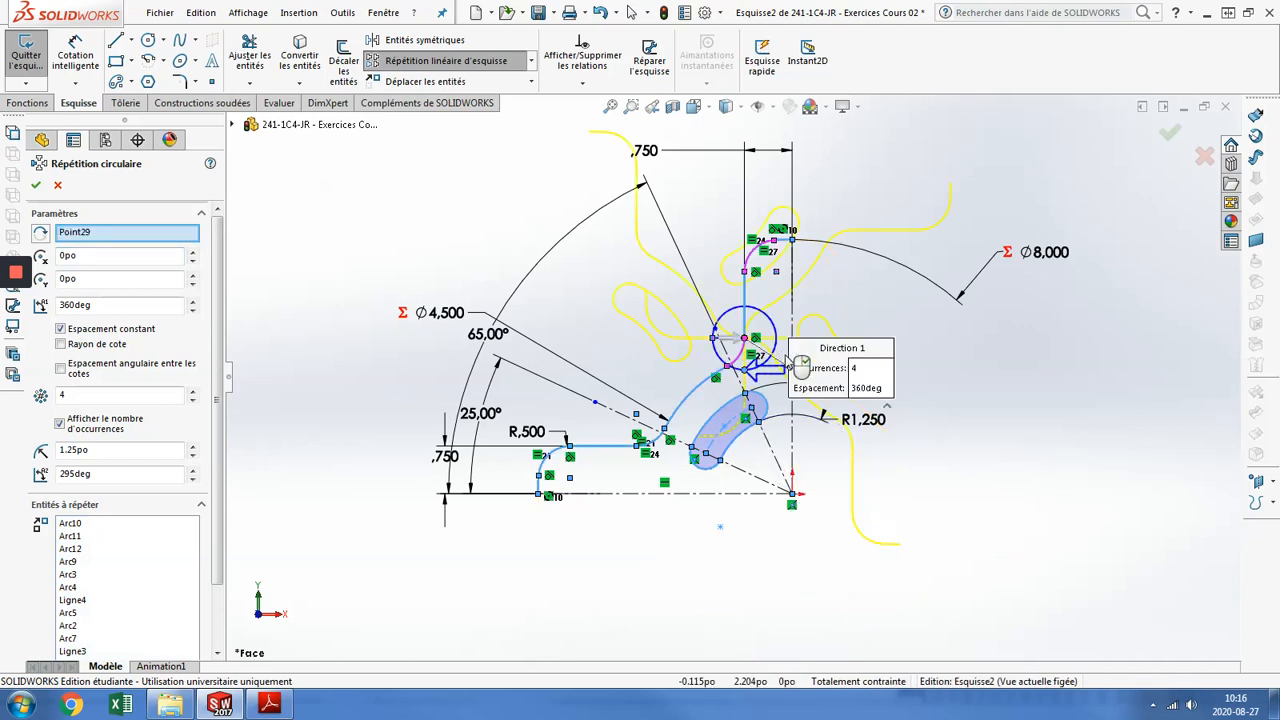
{"action": "left_click", "coordinate": [134, 232]}
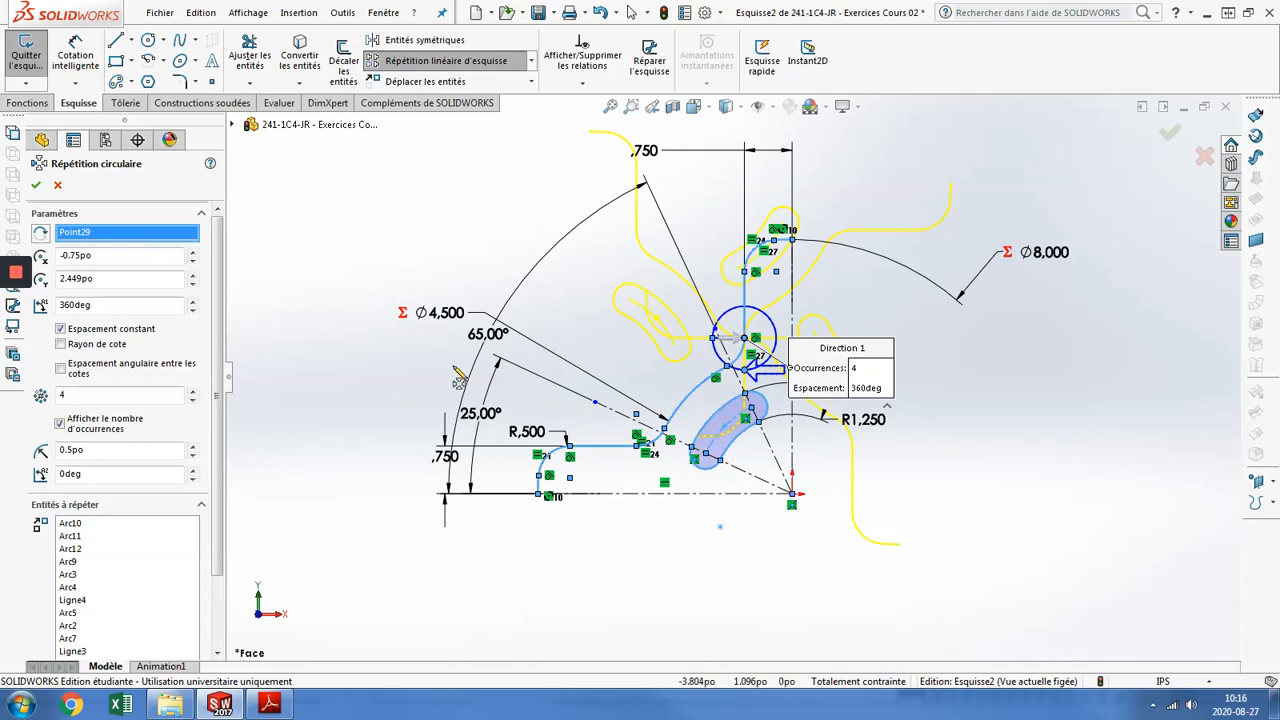
{"action": "left_click", "coordinate": [154, 260]}
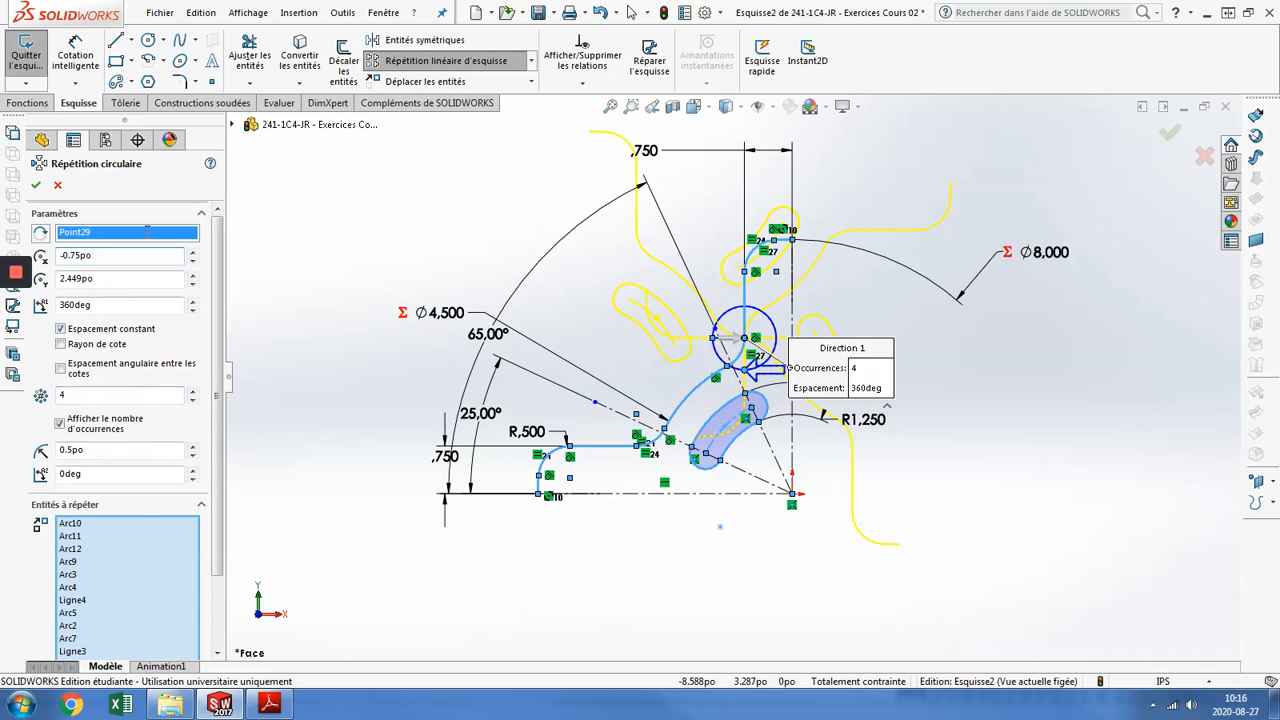
{"action": "left_click", "coordinate": [70, 394]}
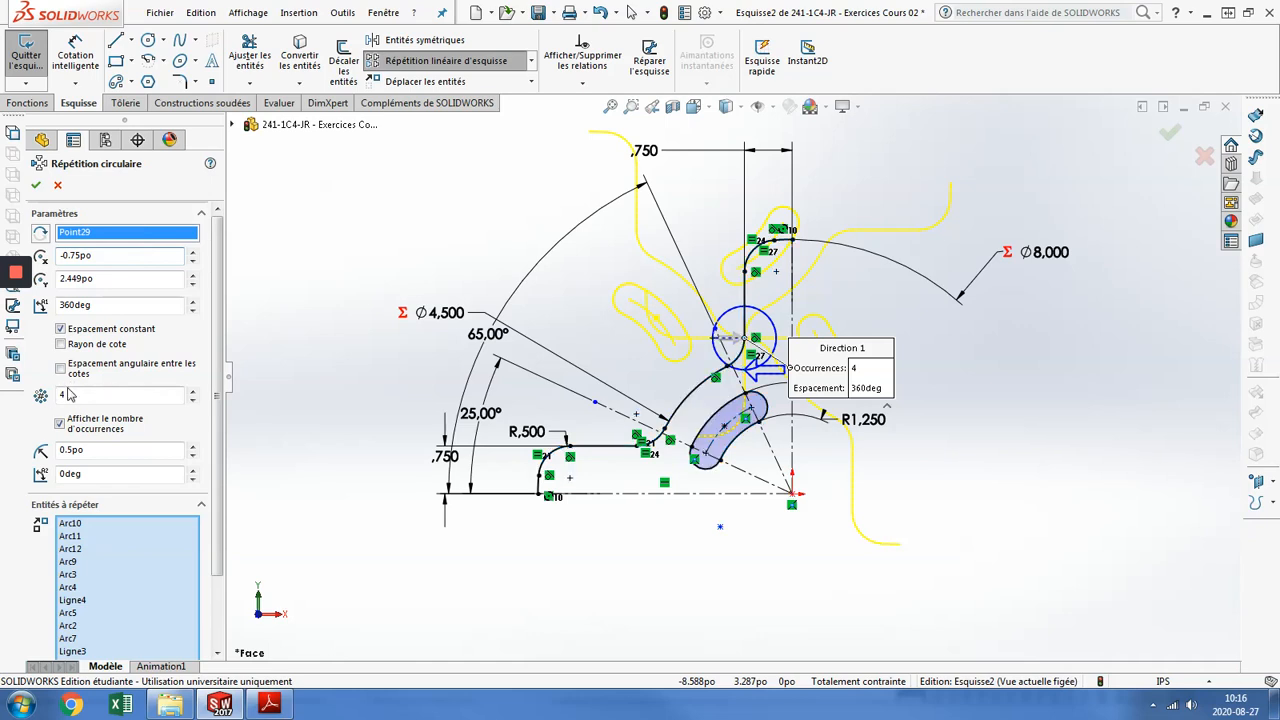
{"action": "key", "text": "Escape"}
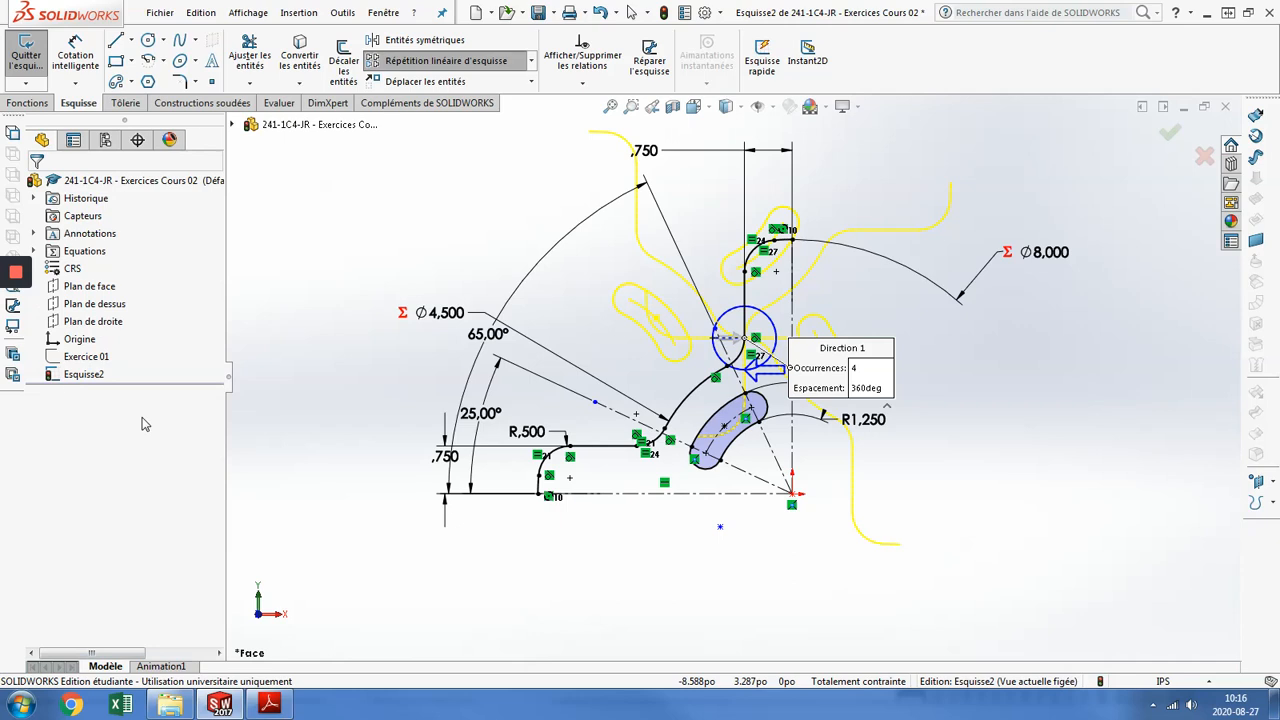
- Start a new circular sketch pattern about the origin with 4 instances, taking the arc slot as the entities to repeat
{"action": "left_click", "coordinate": [531, 61]}
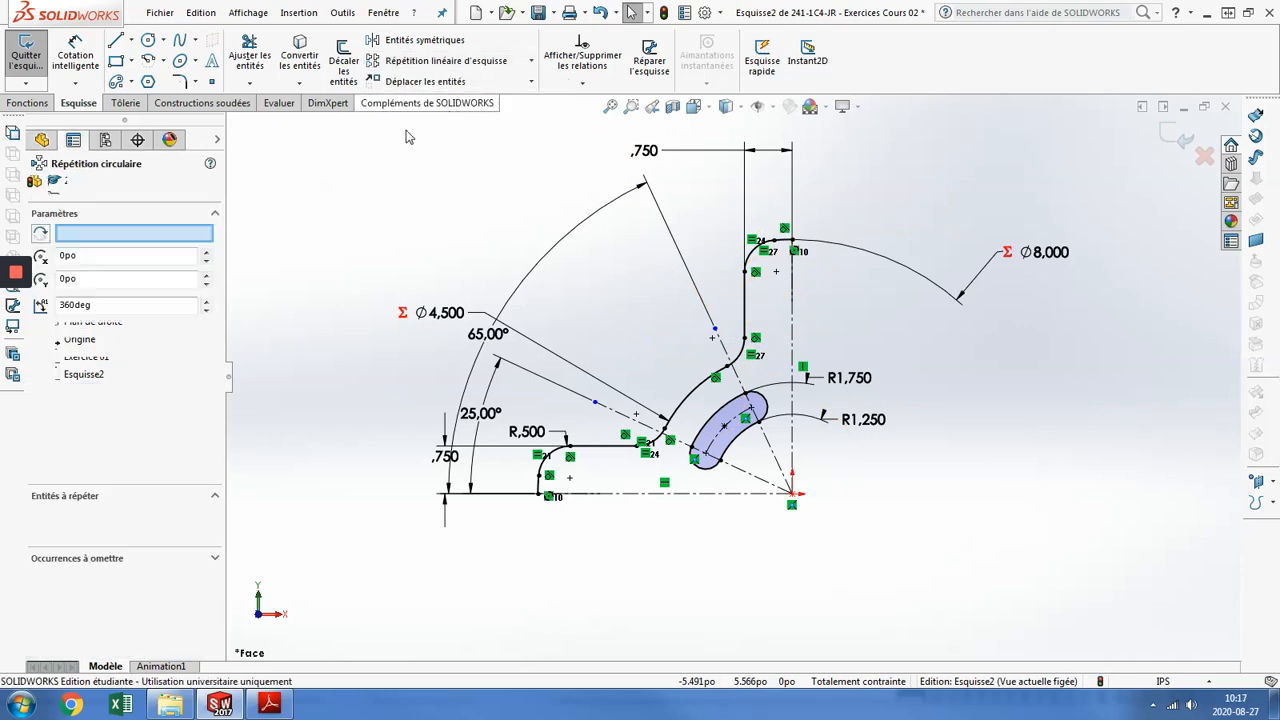
{"action": "left_click", "coordinate": [148, 522]}
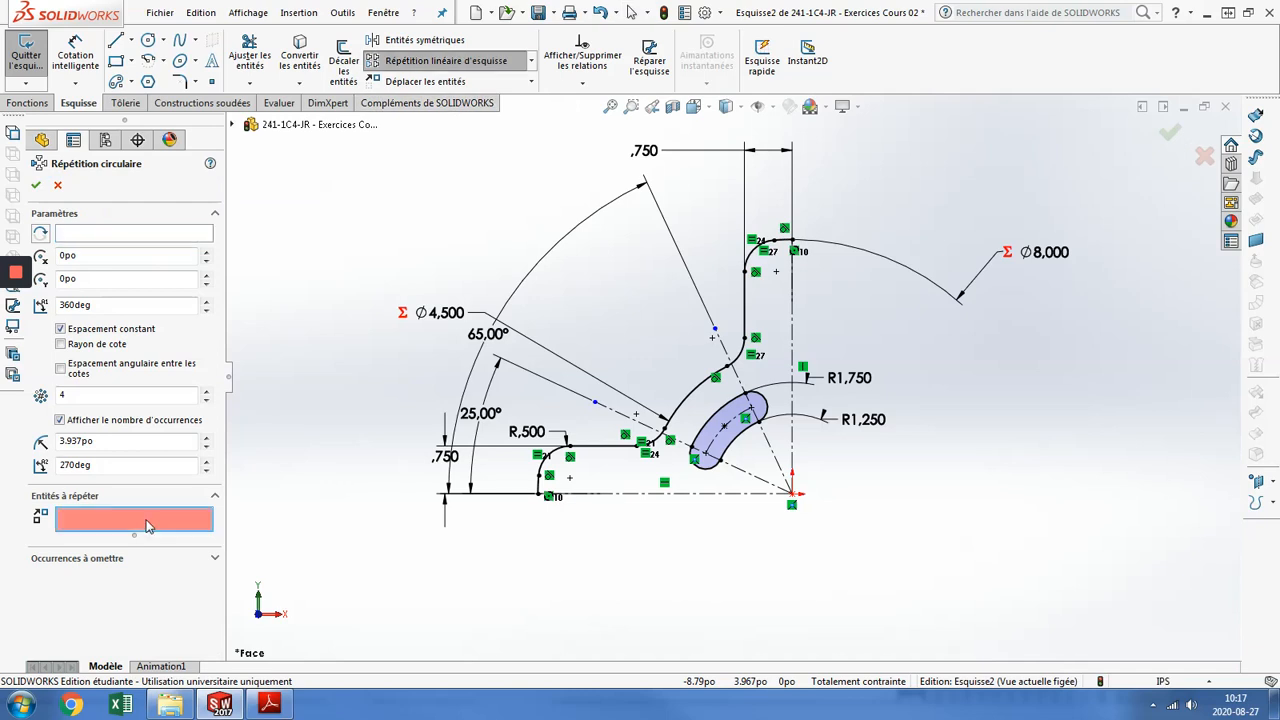
{"action": "left_click", "coordinate": [746, 443]}
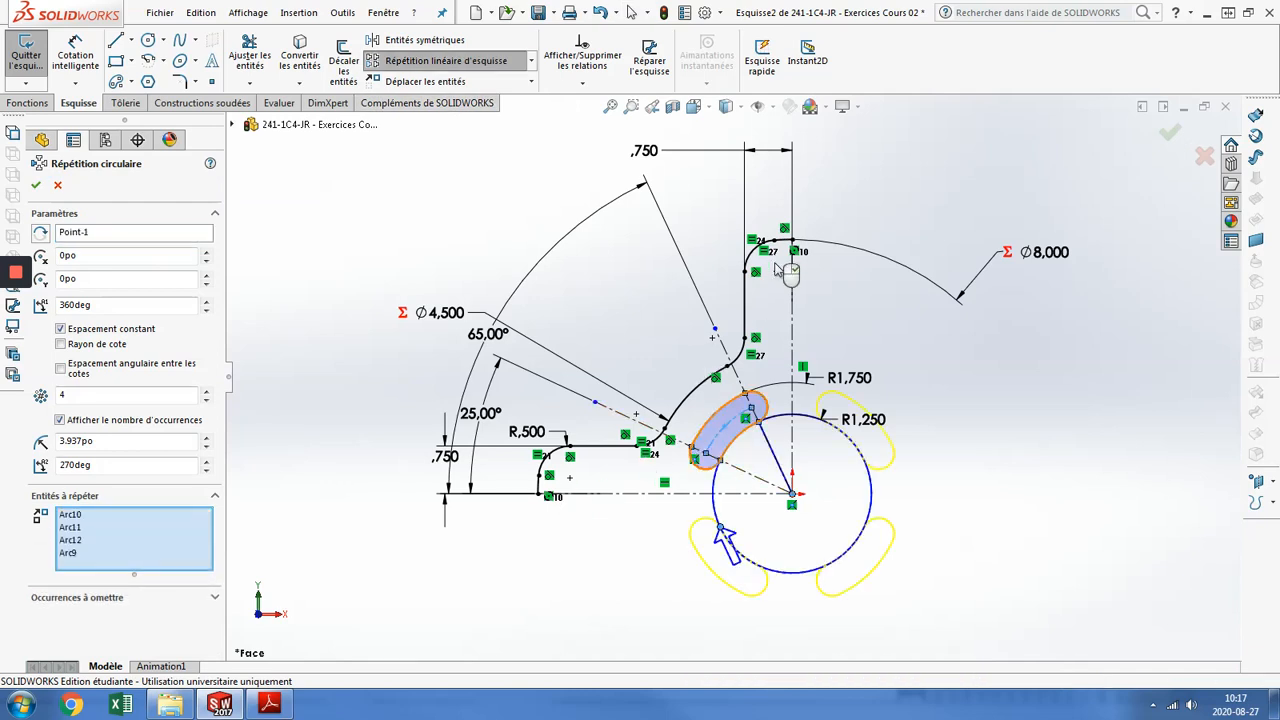
- Include every arc, fillet and straight line of the quarter profile in the new circular pattern's entities
{"action": "left_click", "coordinate": [541, 482]}
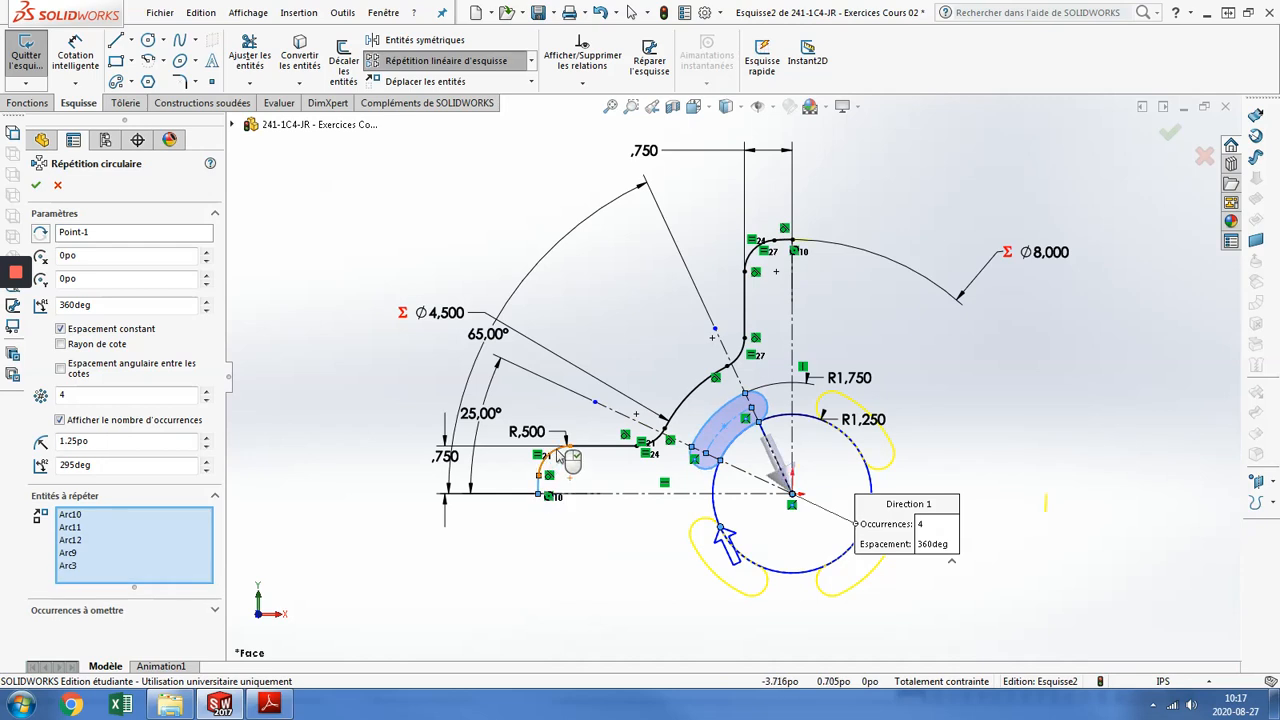
{"action": "left_click", "coordinate": [566, 451]}
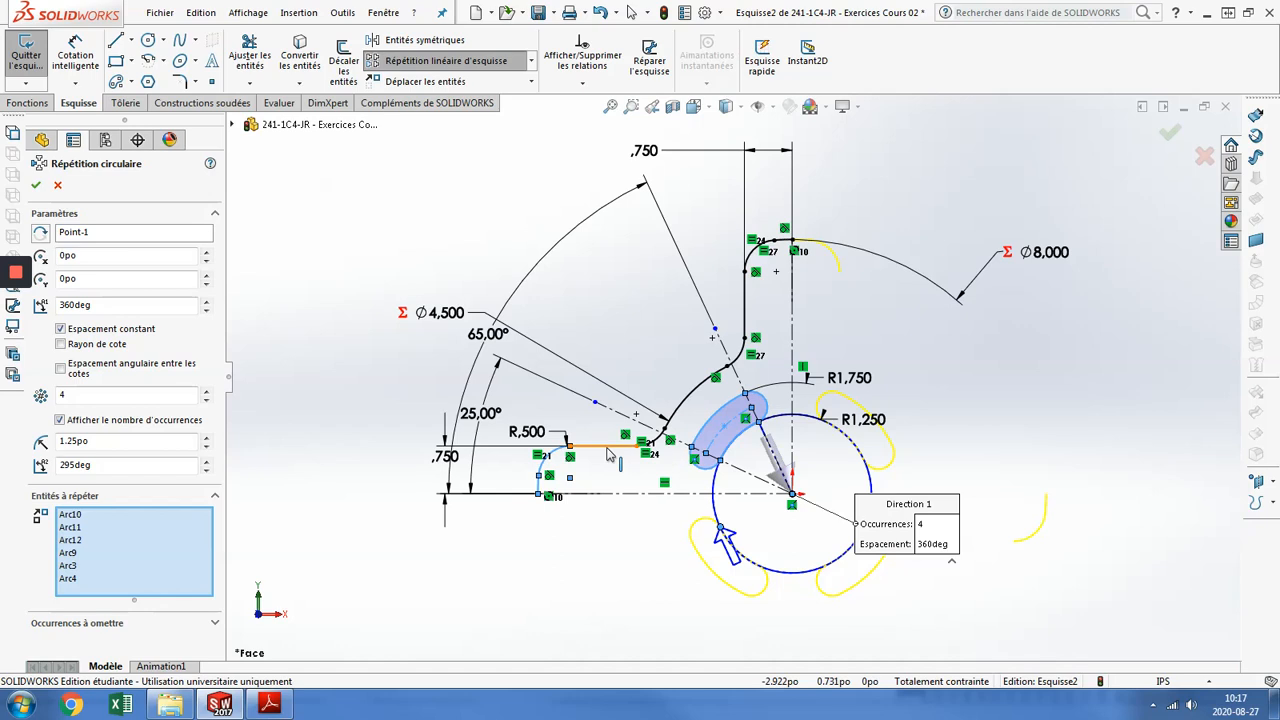
{"action": "left_click", "coordinate": [610, 448]}
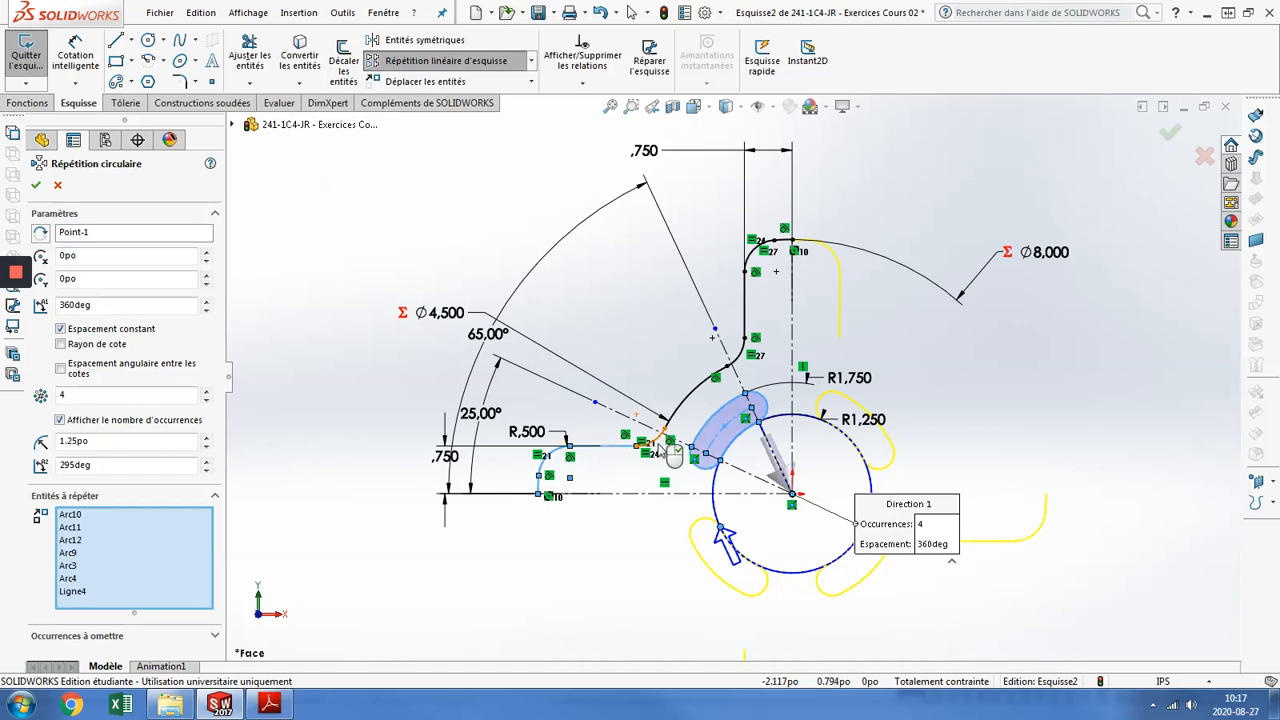
{"action": "left_click", "coordinate": [672, 451]}
{"action": "left_click", "coordinate": [708, 398]}
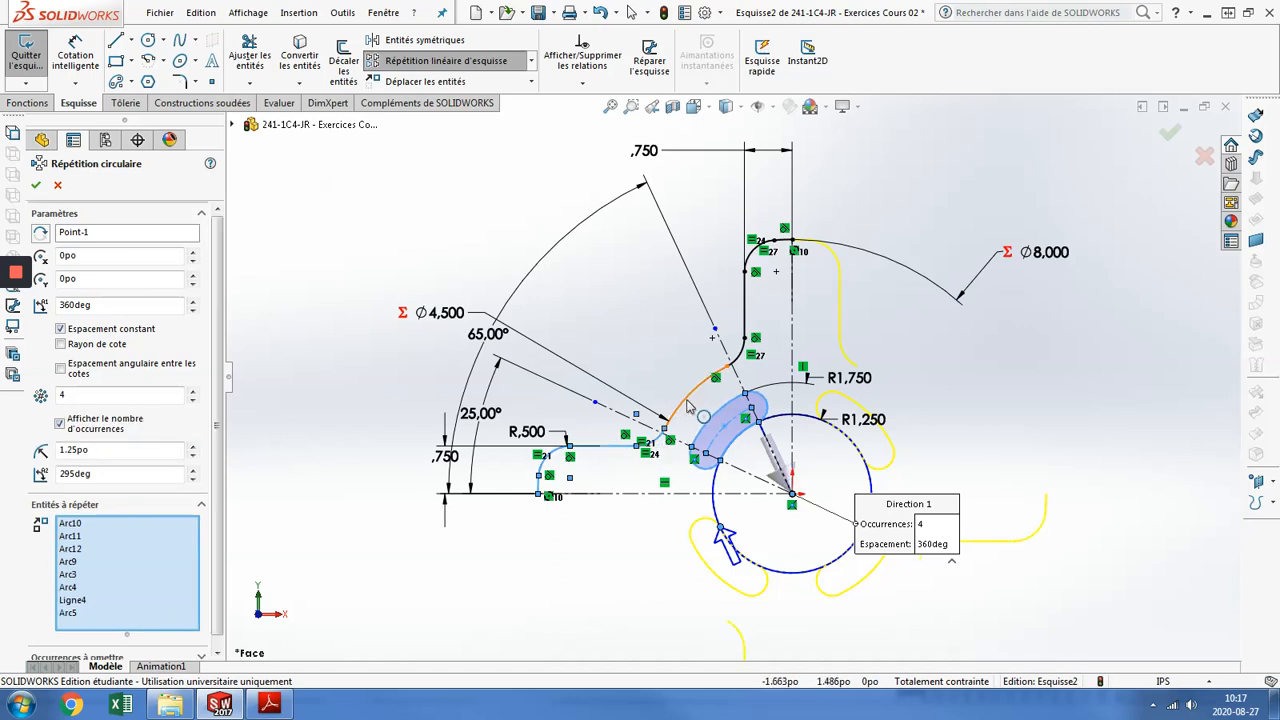
{"action": "left_click", "coordinate": [734, 372]}
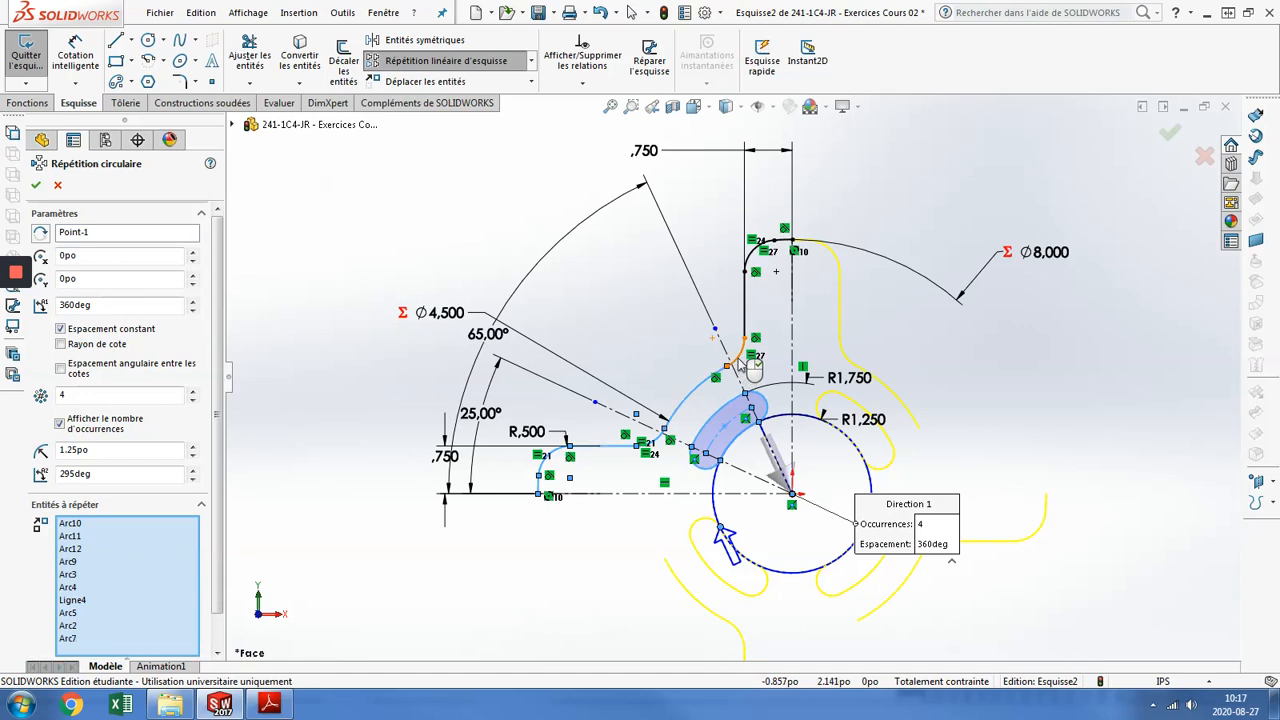
{"action": "left_click", "coordinate": [746, 306]}
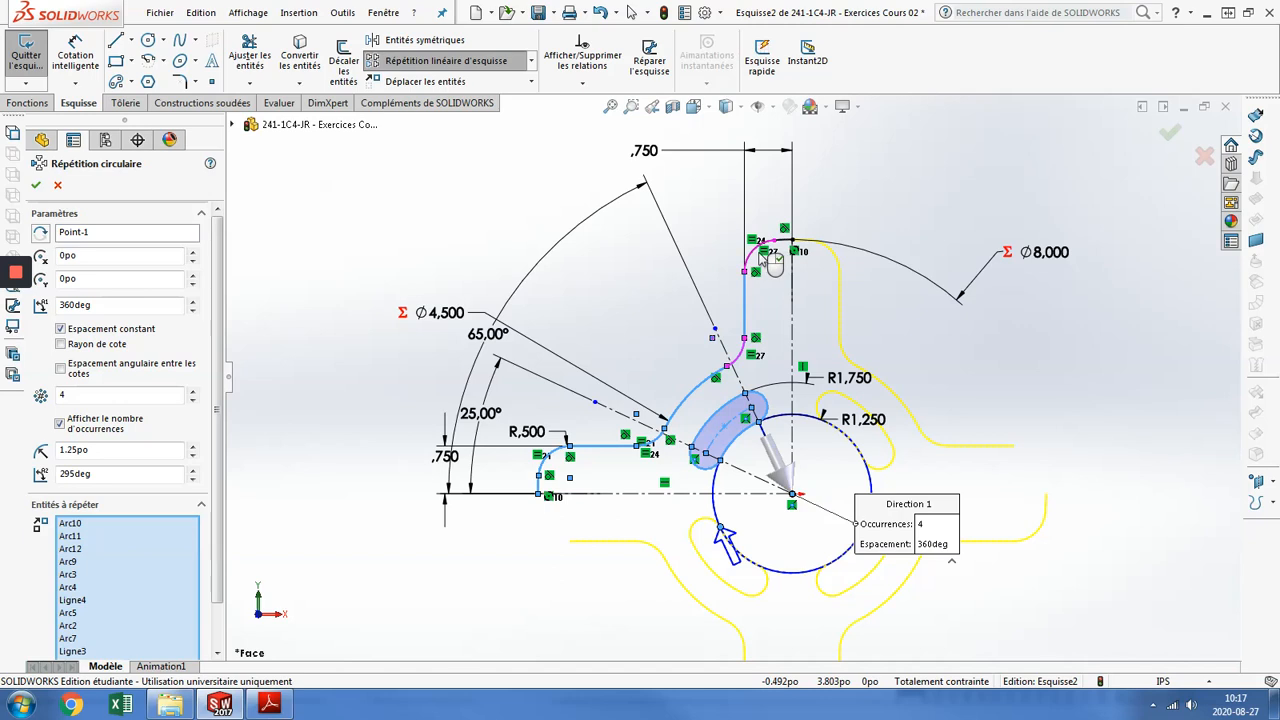
{"action": "left_click", "coordinate": [762, 258]}
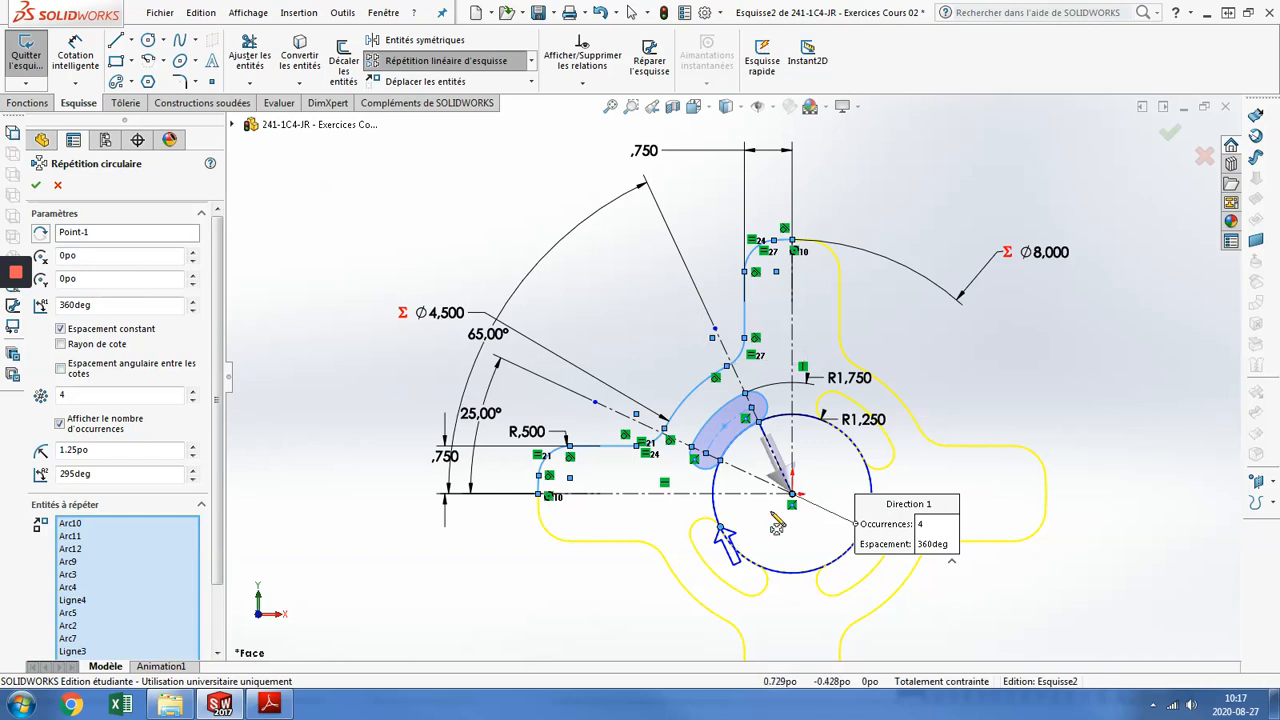
- Try spreading the four pattern instances over a total angle of 180°
{"action": "left_click", "coordinate": [155, 306]}
{"action": "key", "text": "ctrl+a"}
{"action": "type", "text": "180"}
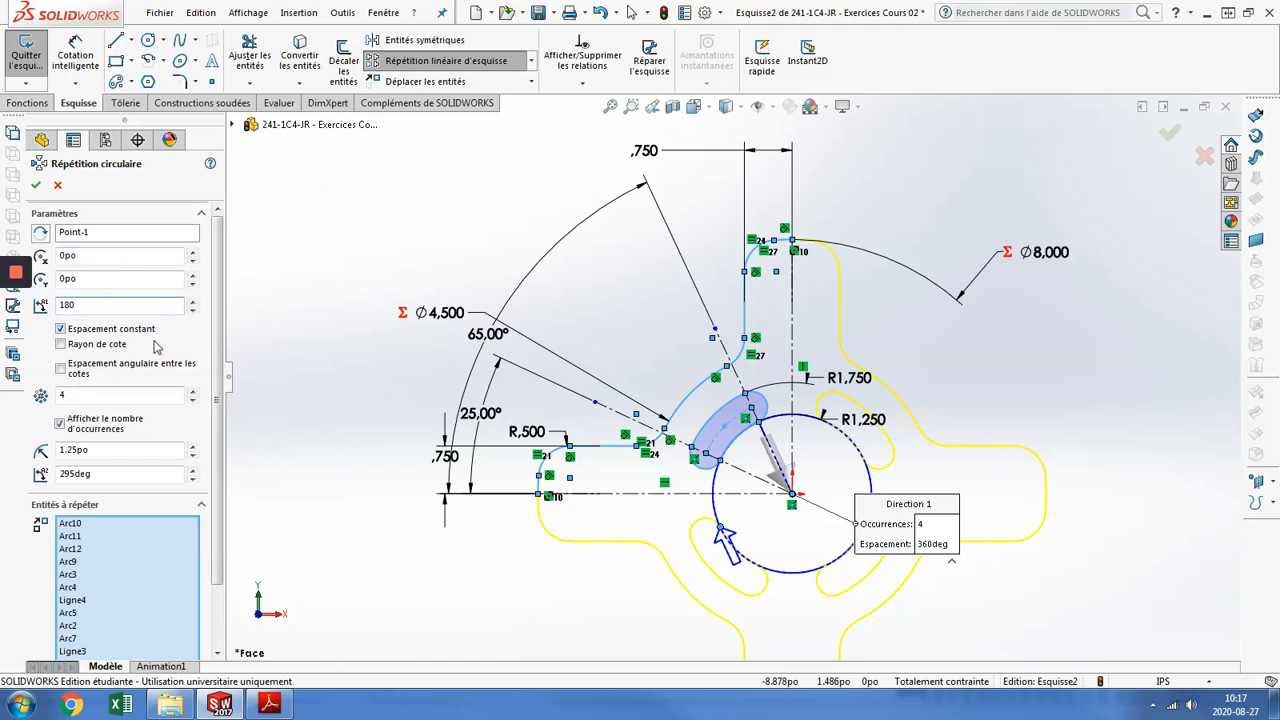
- Spread the pattern over 360°, enable its radius and angular spacing dimensions, and create the circular pattern
{"action": "left_click", "coordinate": [155, 345]}
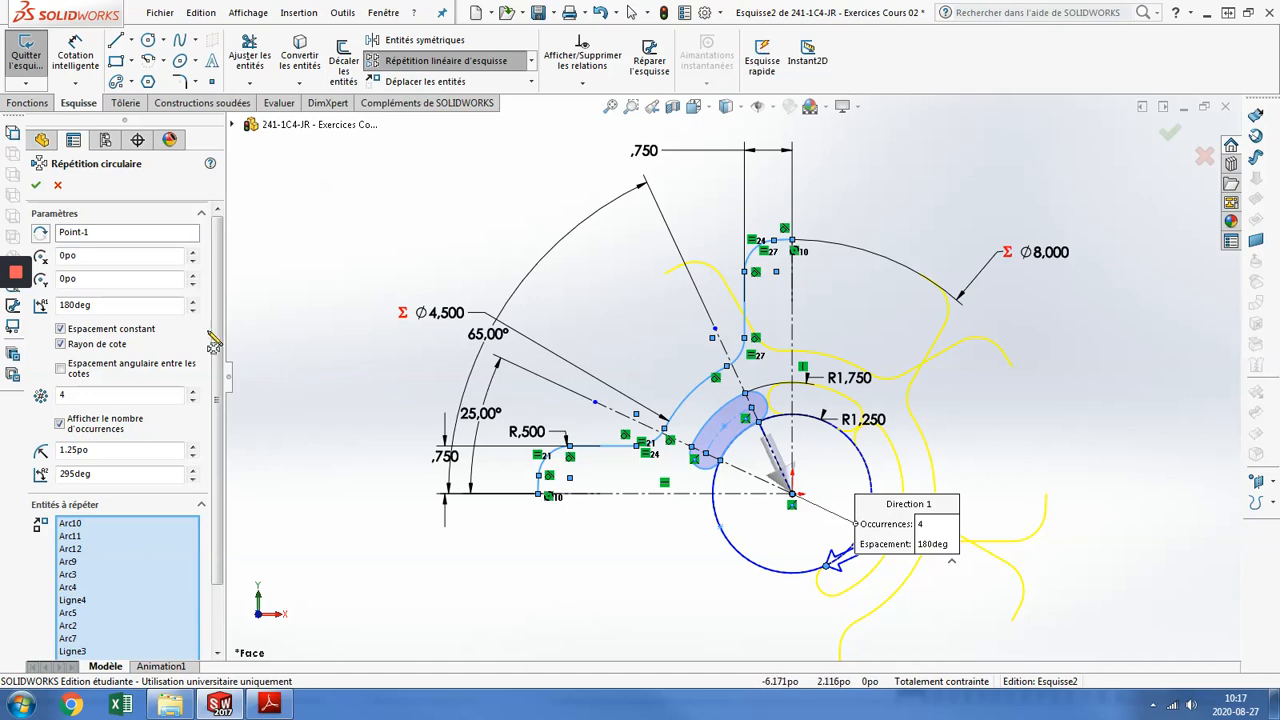
{"action": "double_click", "coordinate": [160, 306]}
{"action": "type", "text": "360"}
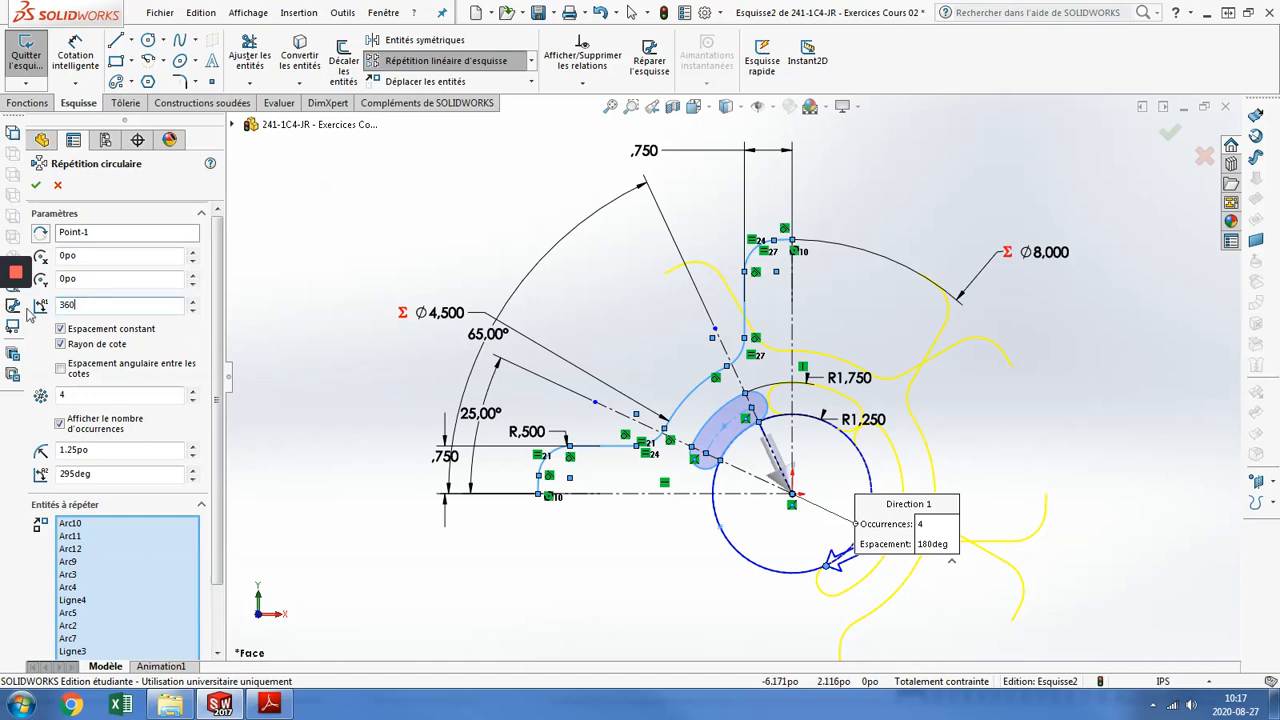
{"action": "left_click", "coordinate": [162, 336]}
{"action": "left_click", "coordinate": [165, 340]}
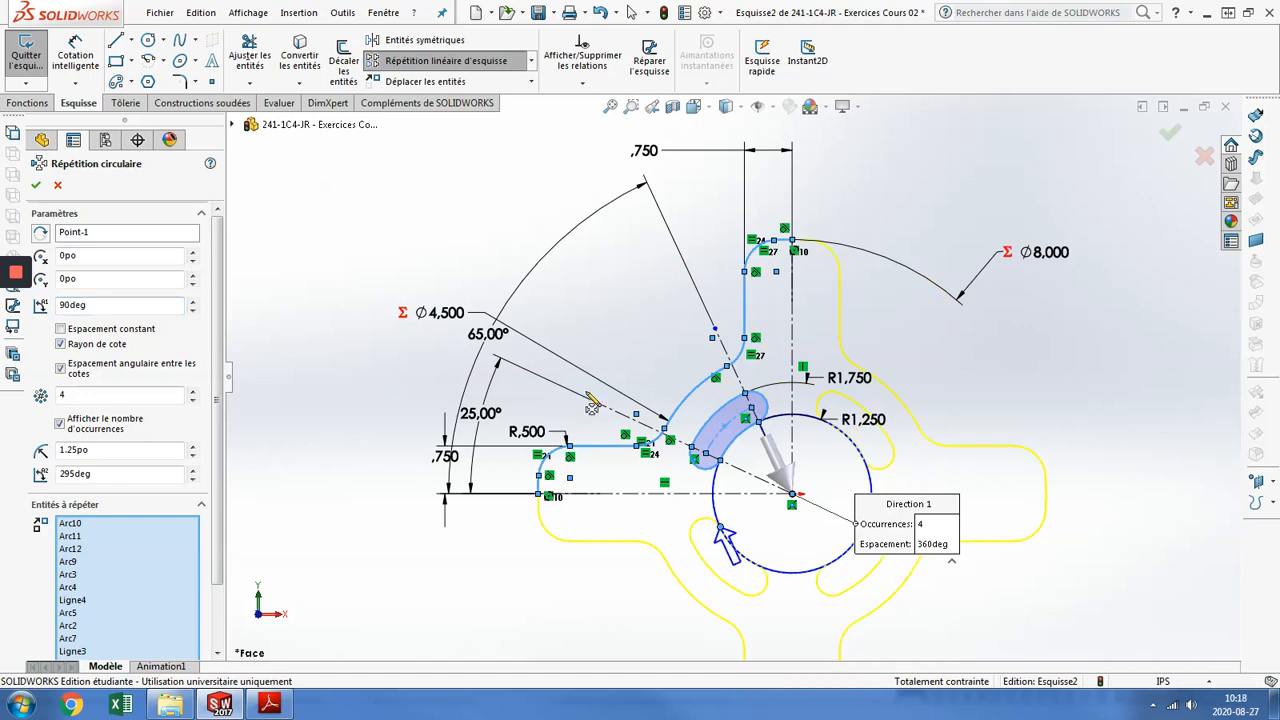
{"action": "scroll", "coordinate": [1029, 561], "scroll_direction": "down", "scroll_amount": 1}
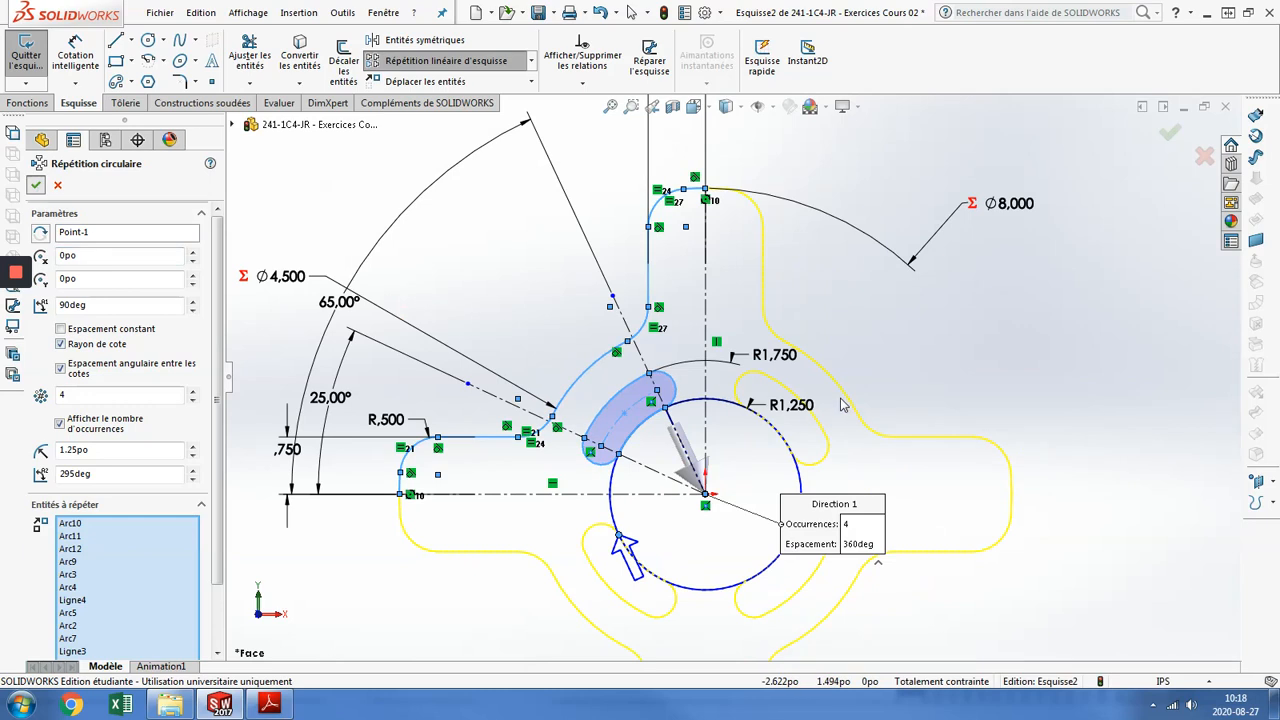
{"action": "key", "text": "Return"}
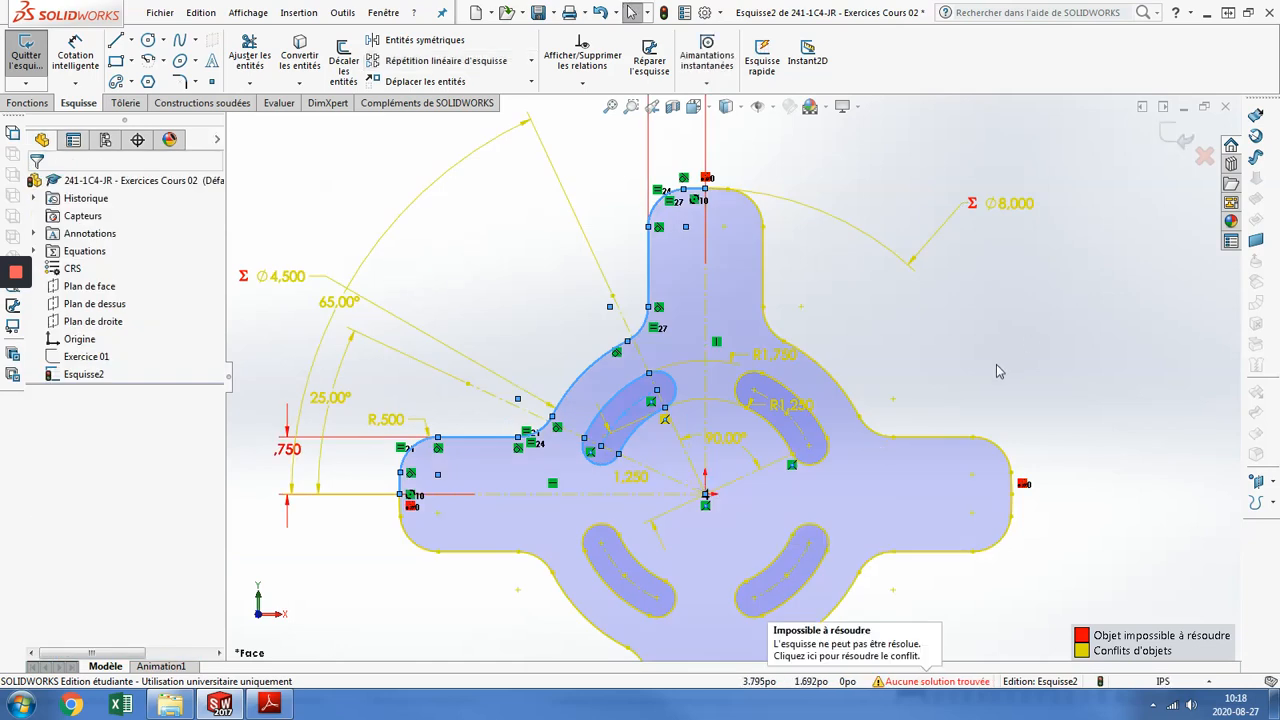
- Diagnose the conflicting relations of the patterned sketch with SketchXpert
{"action": "scroll", "coordinate": [1040, 366], "scroll_direction": "down", "scroll_amount": 1}
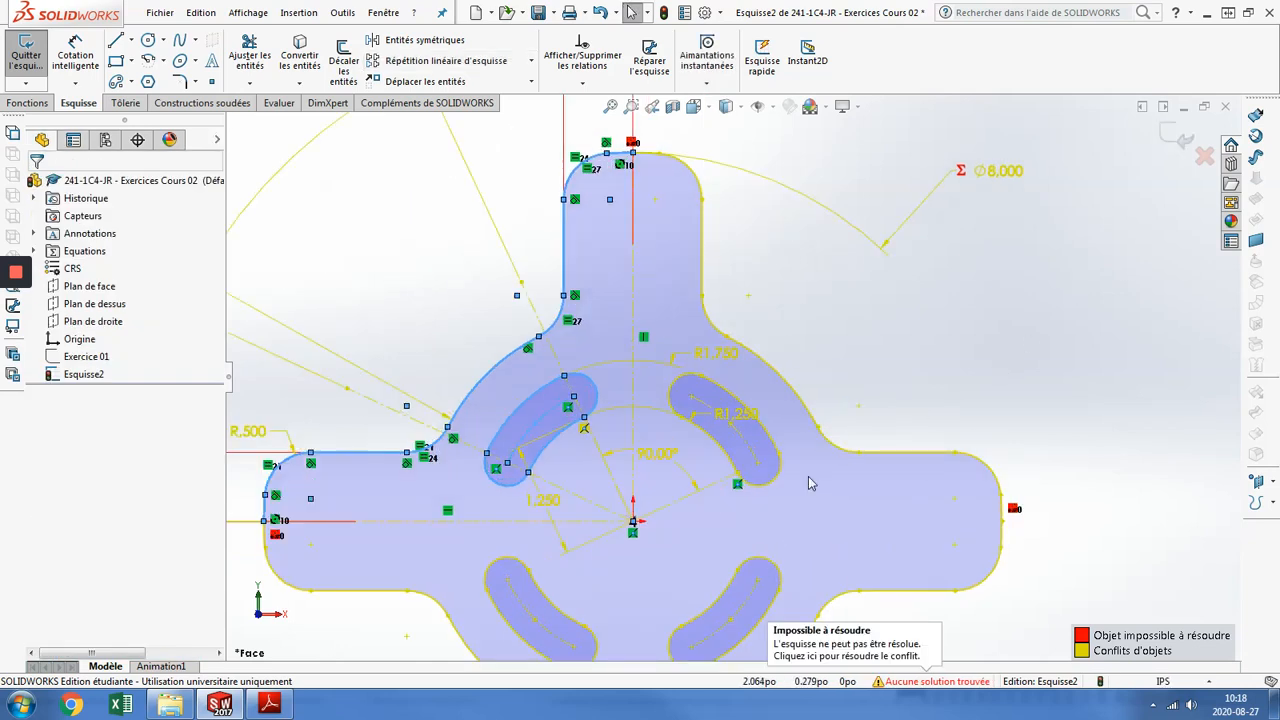
{"action": "scroll", "coordinate": [805, 484], "scroll_direction": "up", "scroll_amount": 1}
{"action": "scroll", "coordinate": [665, 535], "scroll_direction": "up", "scroll_amount": 2}
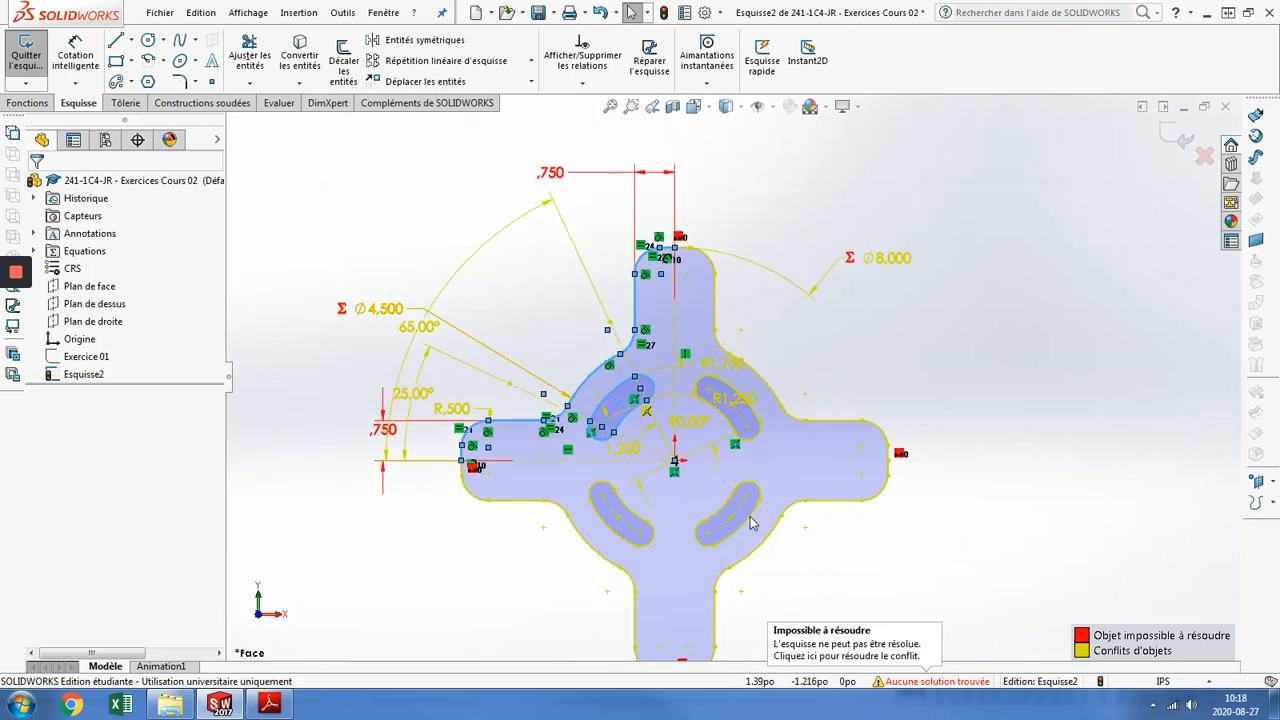
{"action": "middle_click_drag", "start_coordinate": [758, 476], "coordinate": [769, 414], "text": "ctrl"}
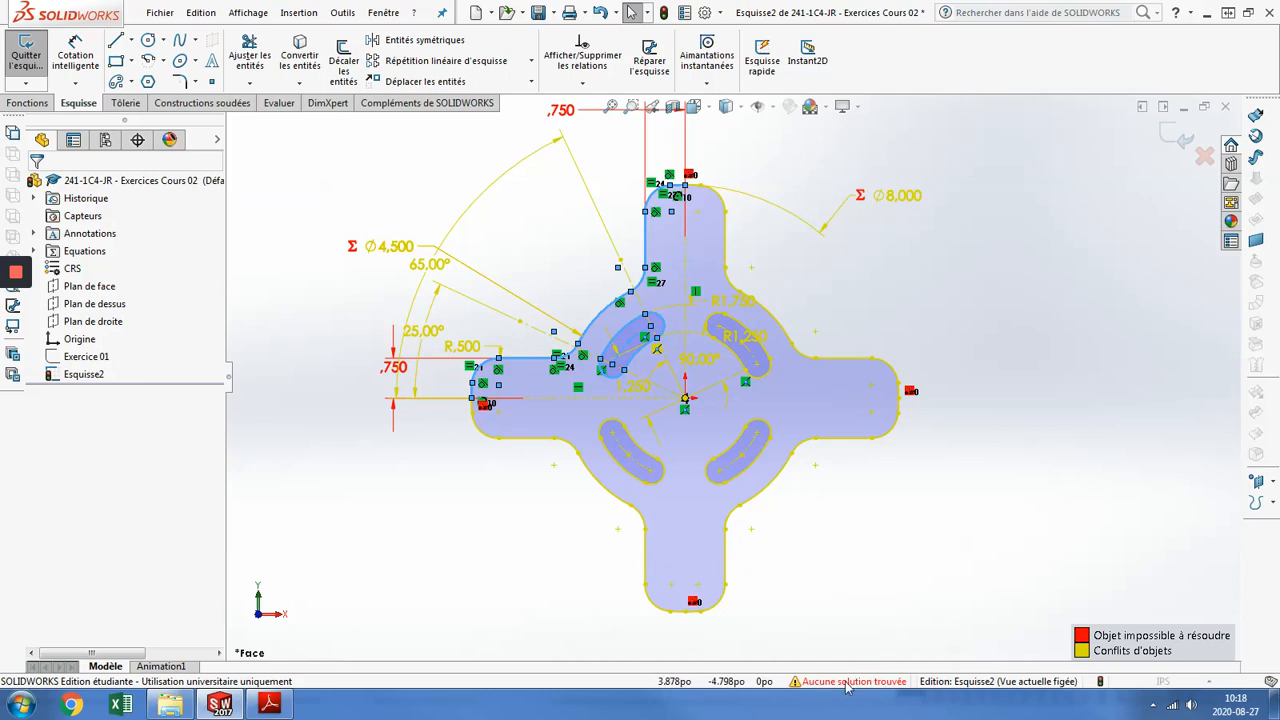
{"action": "left_click", "coordinate": [875, 682]}
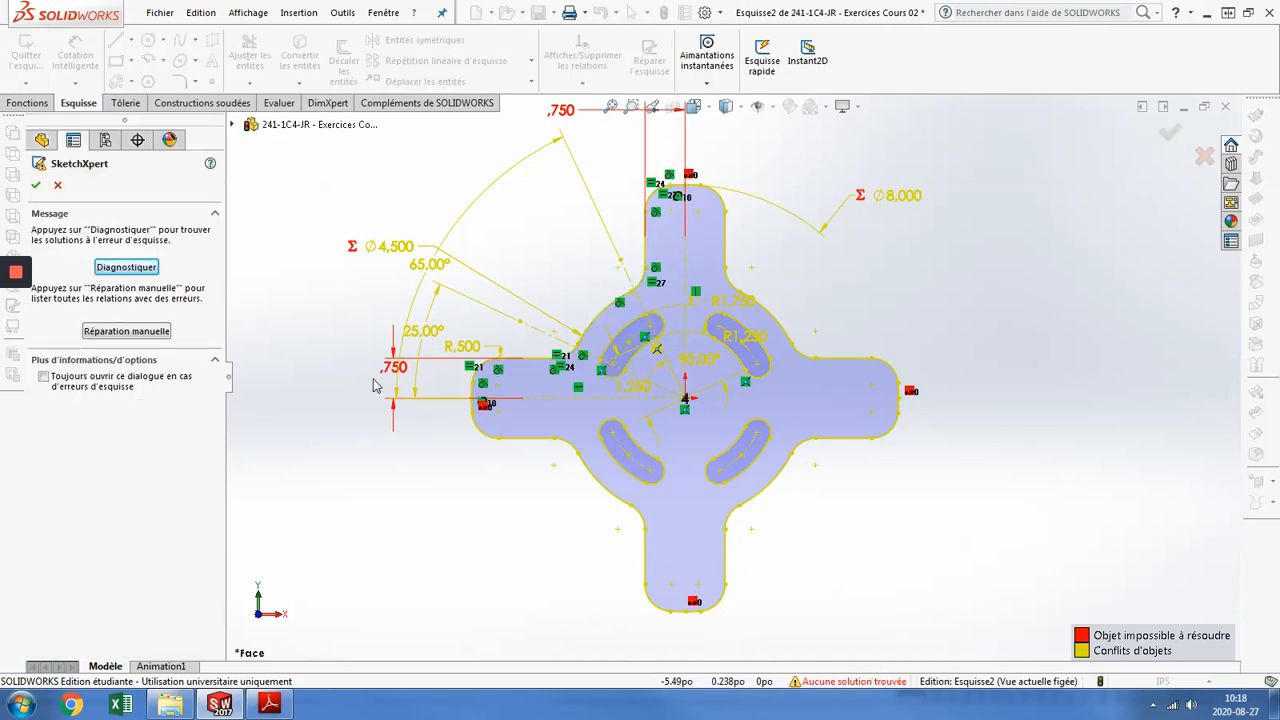
{"action": "left_click", "coordinate": [127, 267]}
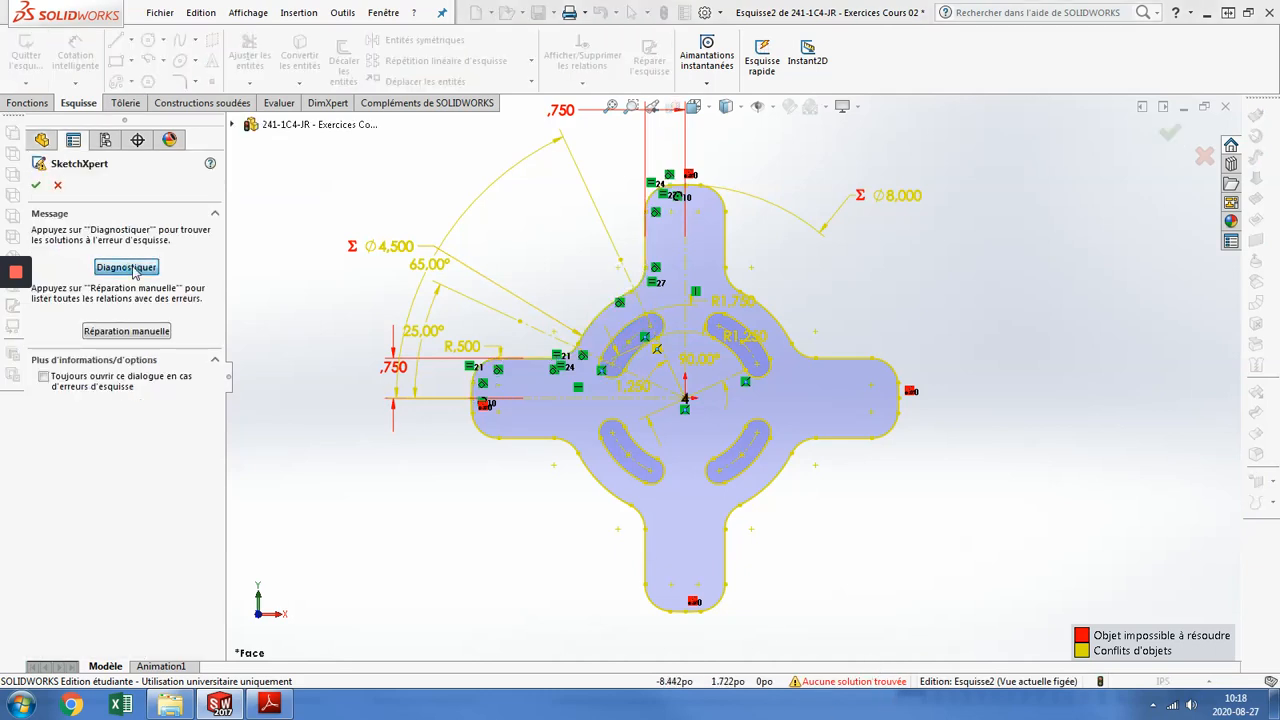
{"action": "left_click", "coordinate": [668, 362]}
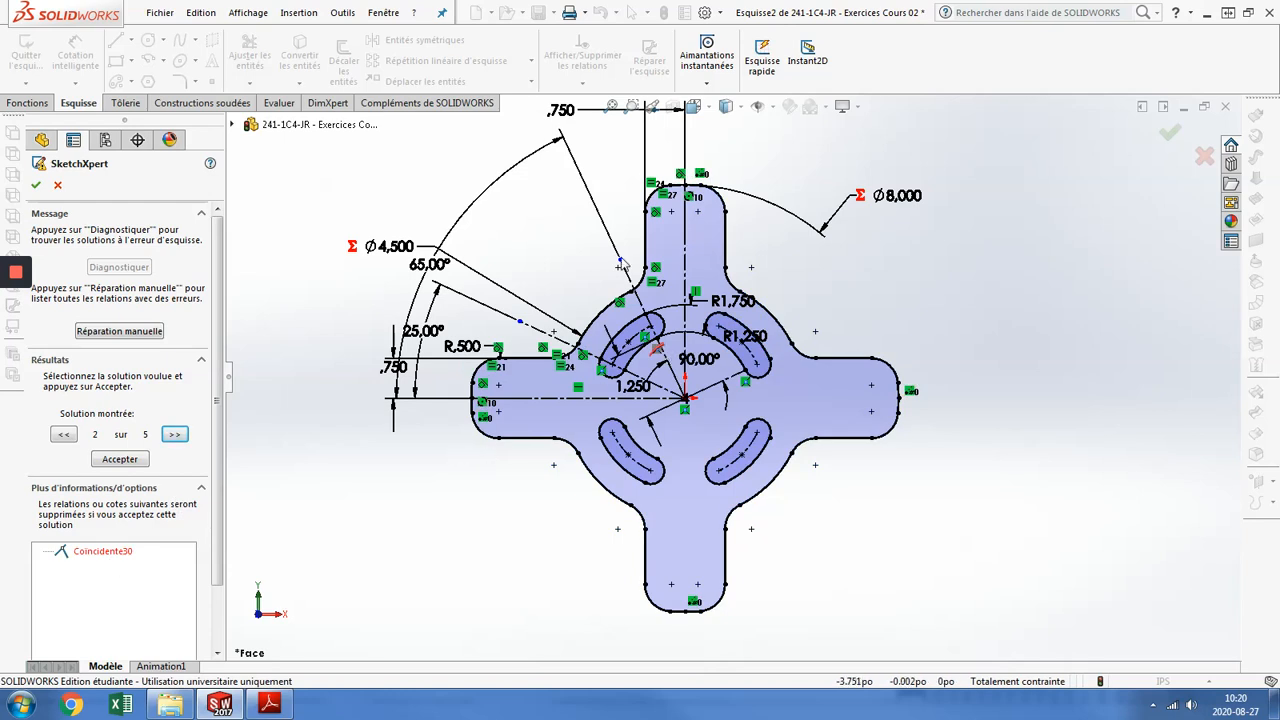
- Review the proposed SketchXpert solutions and accept the one that deletes only the Coincidente30 relation
{"action": "left_click", "coordinate": [175, 436]}
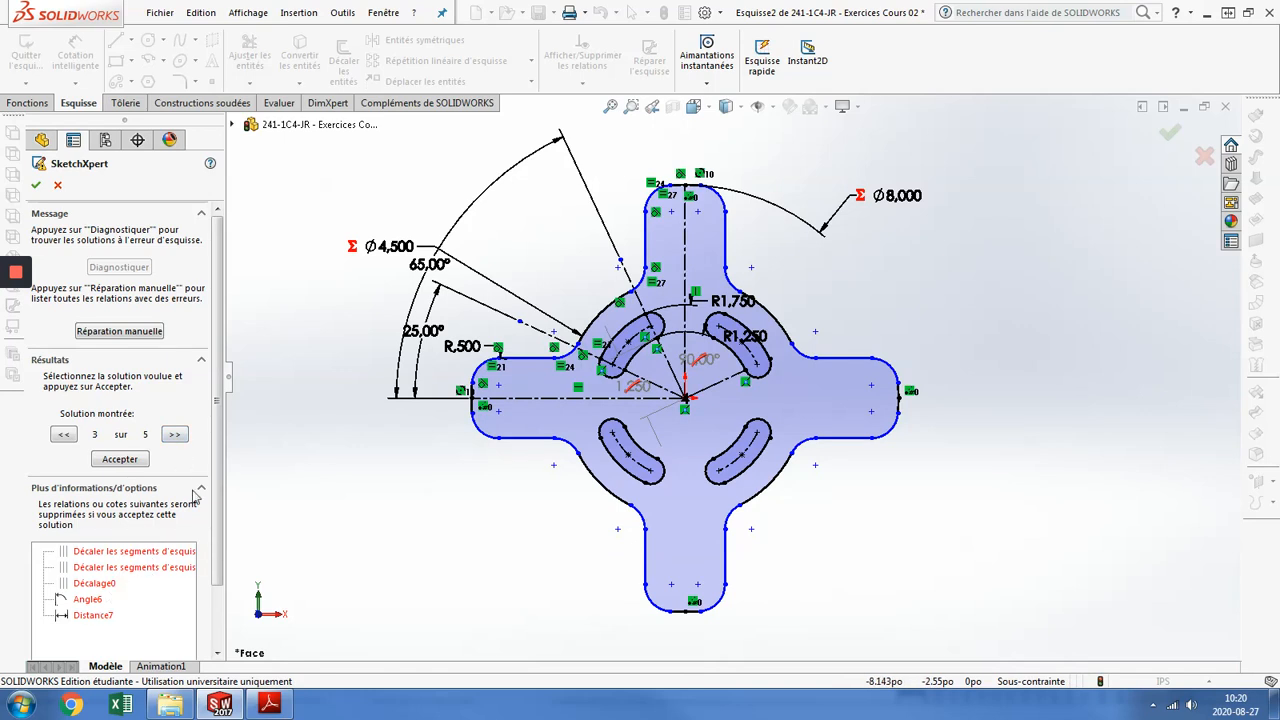
{"action": "left_click", "coordinate": [175, 434]}
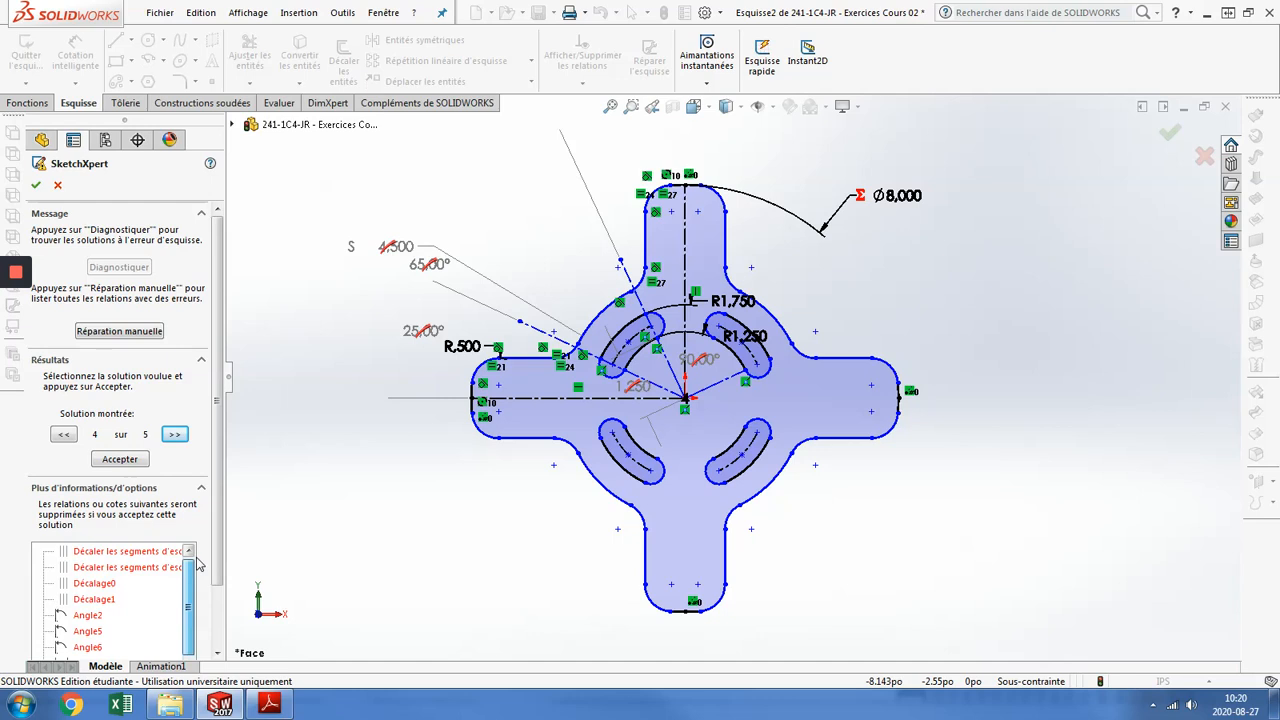
{"action": "left_click", "coordinate": [177, 435]}
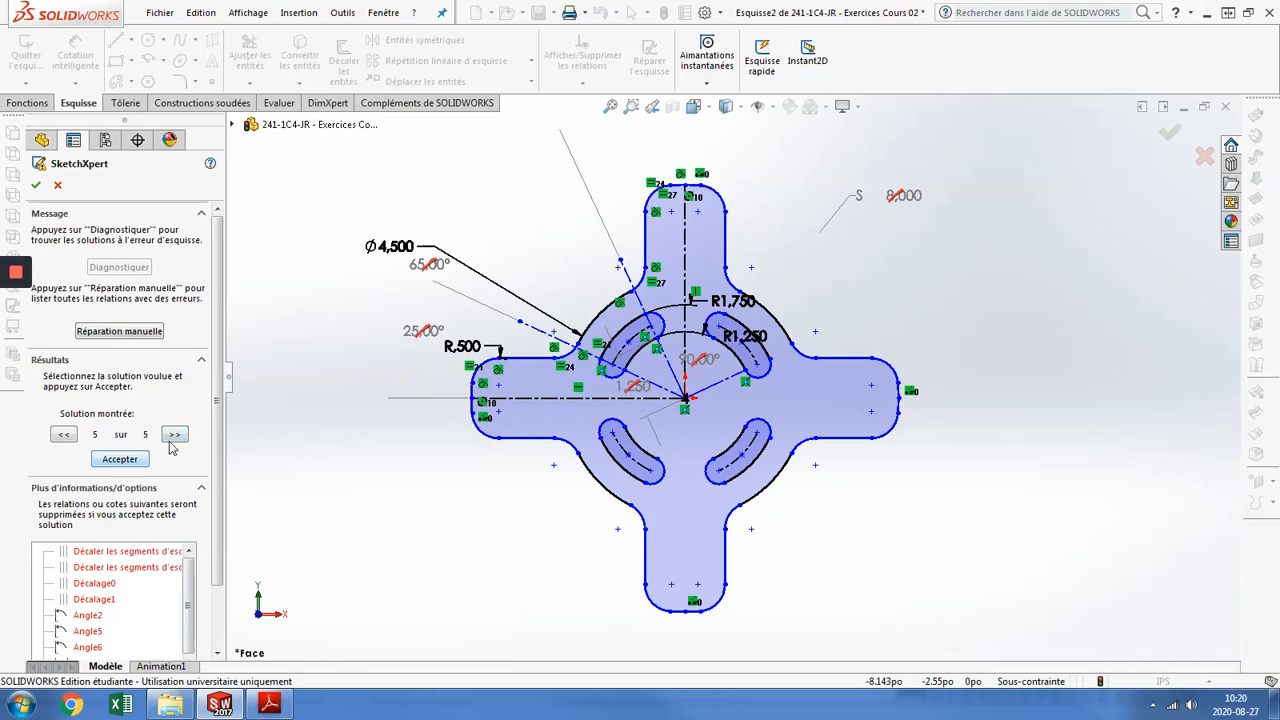
{"action": "left_click", "coordinate": [174, 436]}
{"action": "left_click", "coordinate": [174, 436]}
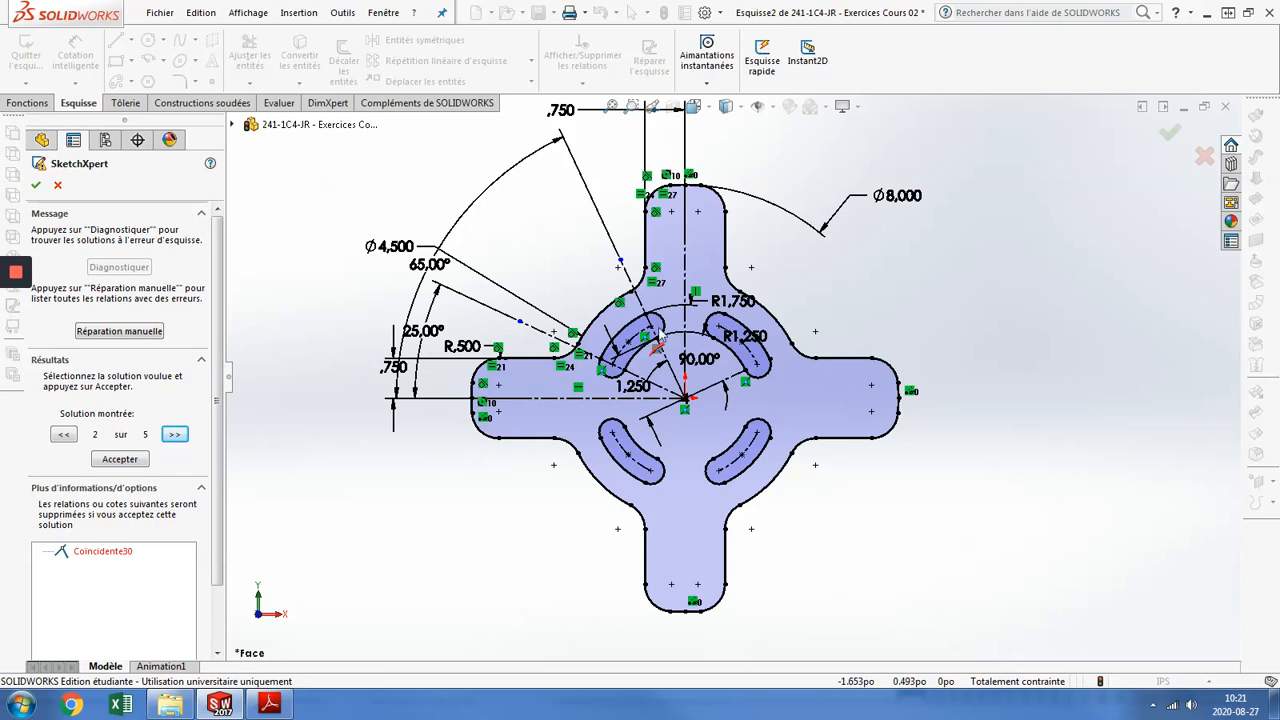
{"action": "left_click", "coordinate": [135, 465]}
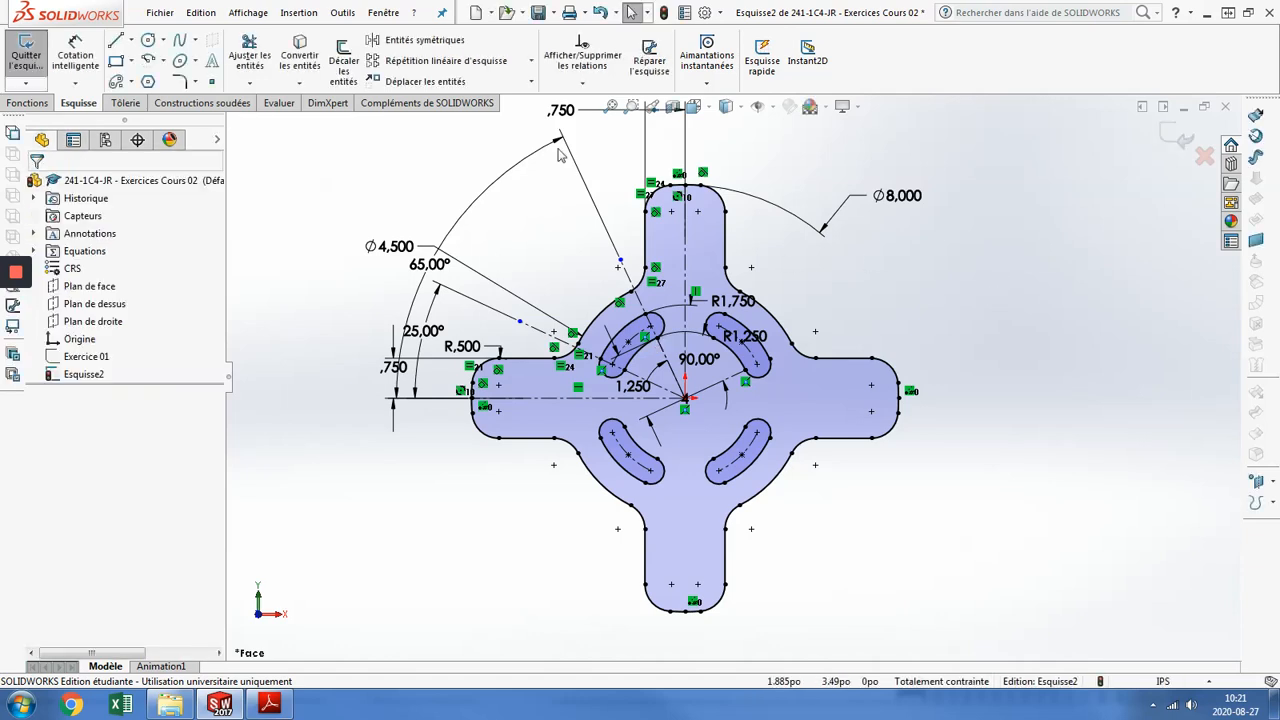
- Draw a circle centred on the origin and dimension its diameter to 1.5 in
{"action": "left_click", "coordinate": [148, 39]}
{"action": "left_click", "coordinate": [684, 398]}
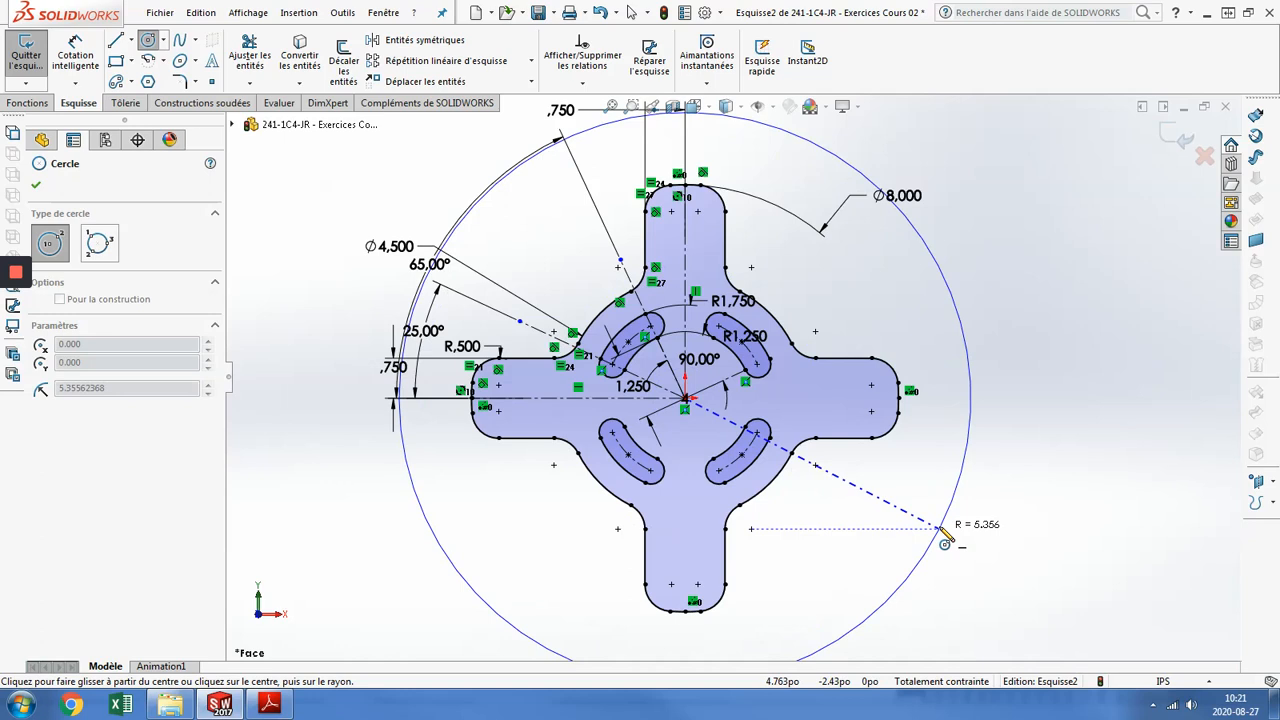
{"action": "left_click", "coordinate": [944, 542]}
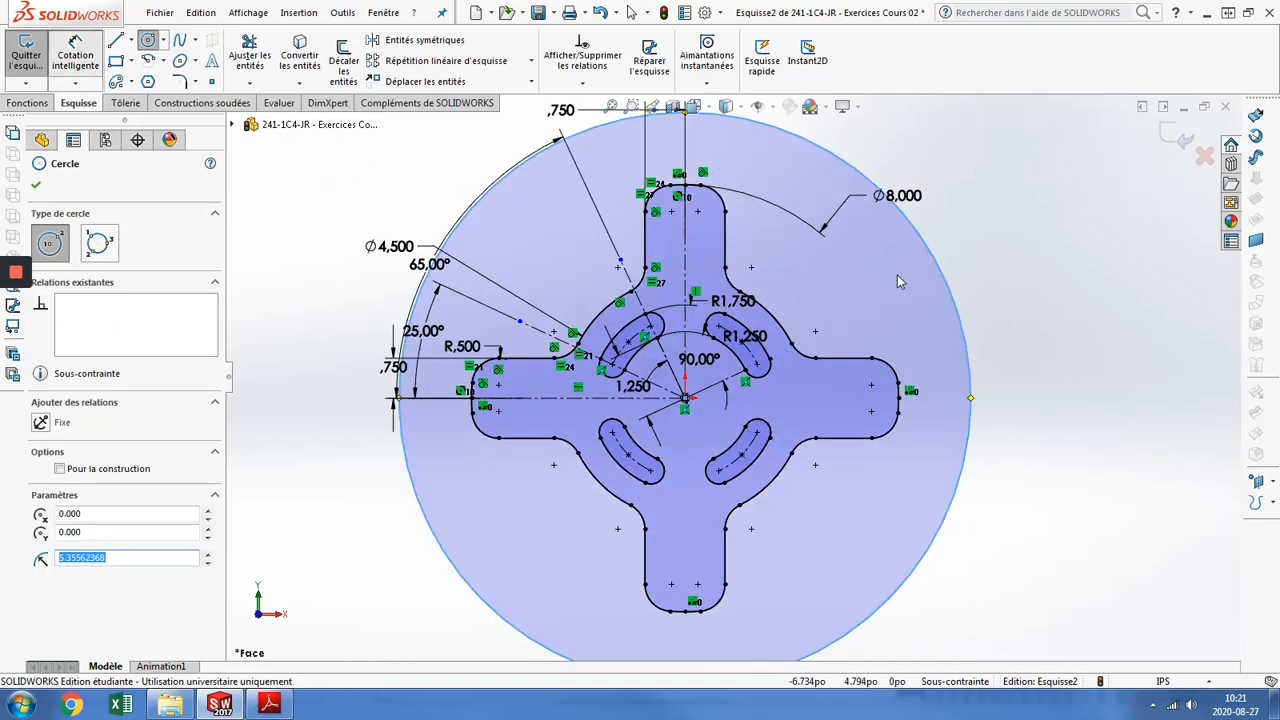
{"action": "left_click", "coordinate": [957, 304]}
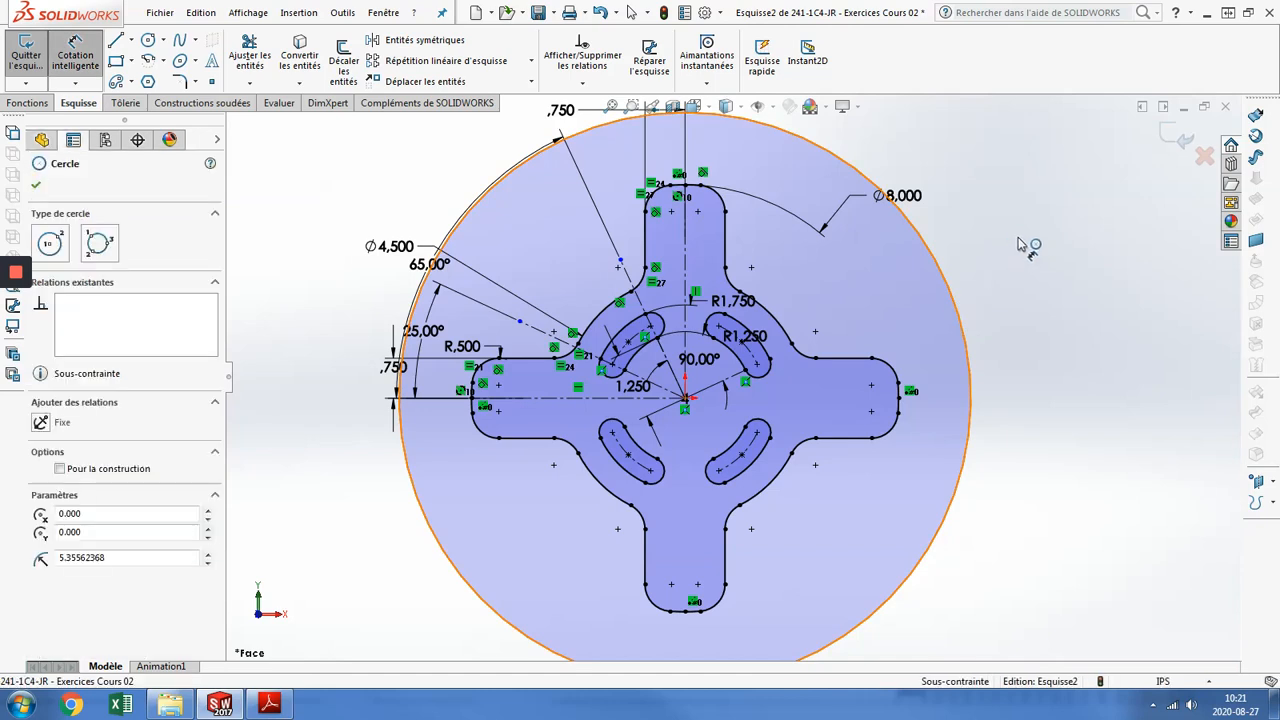
{"action": "left_click", "coordinate": [1018, 241]}
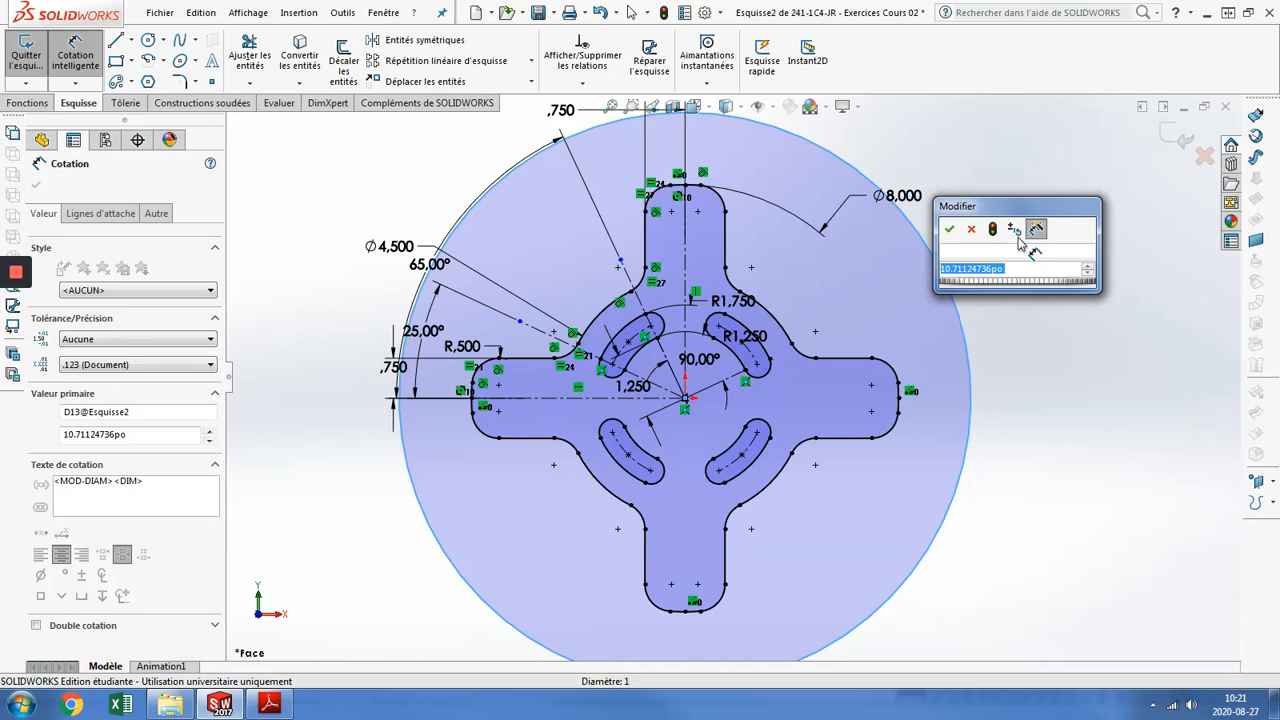
{"action": "type", "text": "1.5"}
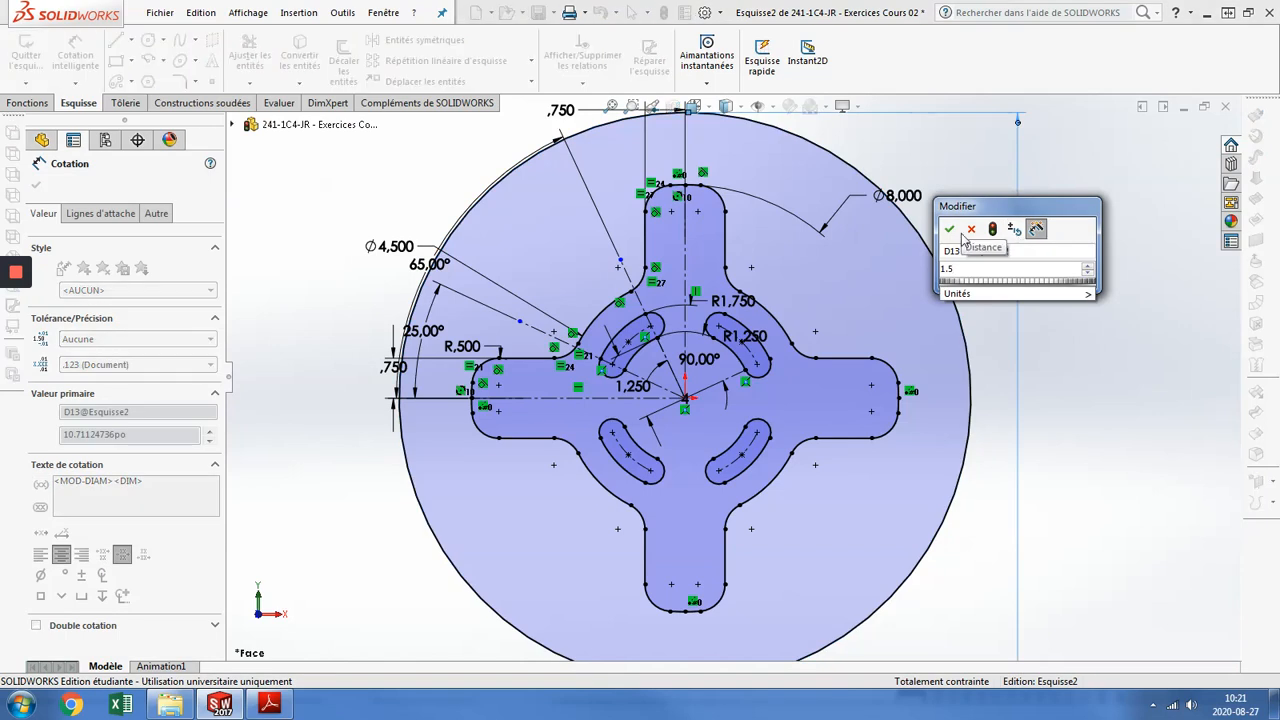
{"action": "left_click", "coordinate": [949, 231]}
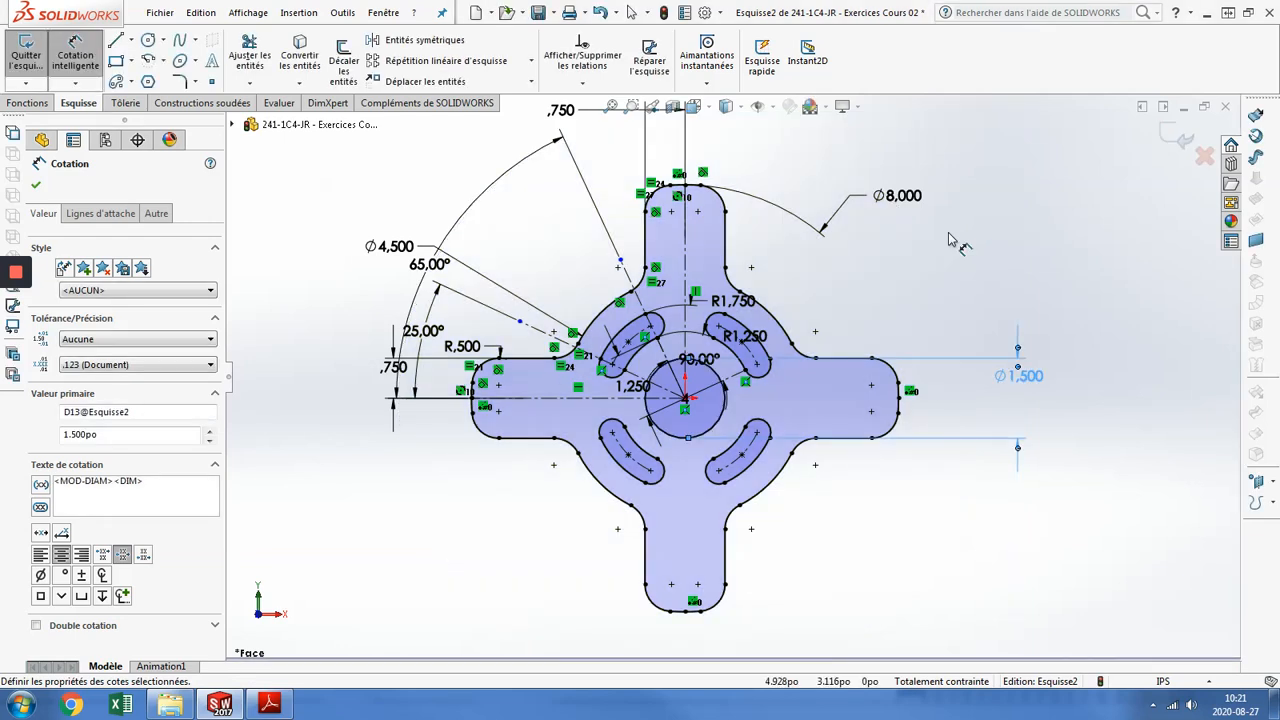
{"action": "mouse_move", "coordinate": [16, 274]}
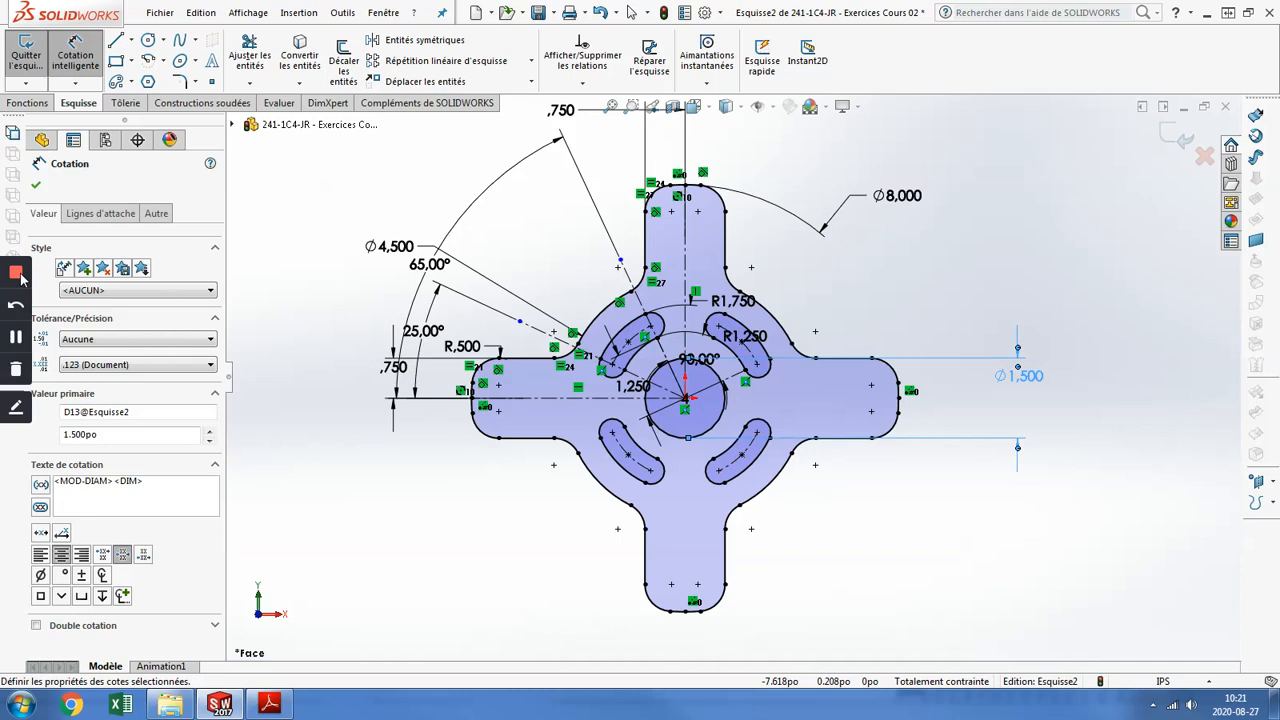